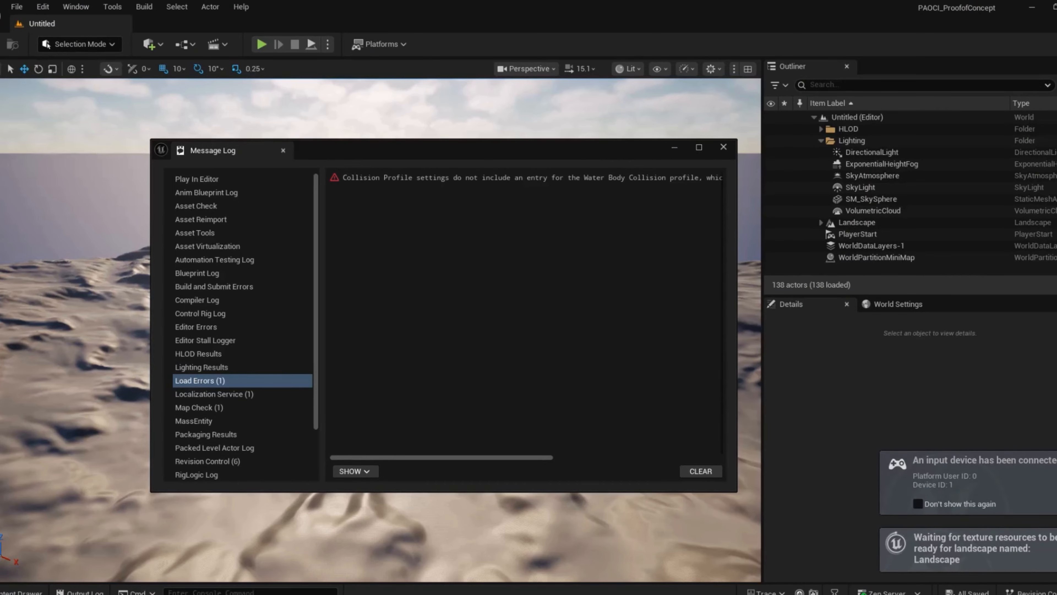
# - Add the missing Water Body Collision profile entry to DefaultEngine.ini from the load error, and clear the Load Errors log
pyautogui.click(469, 177)
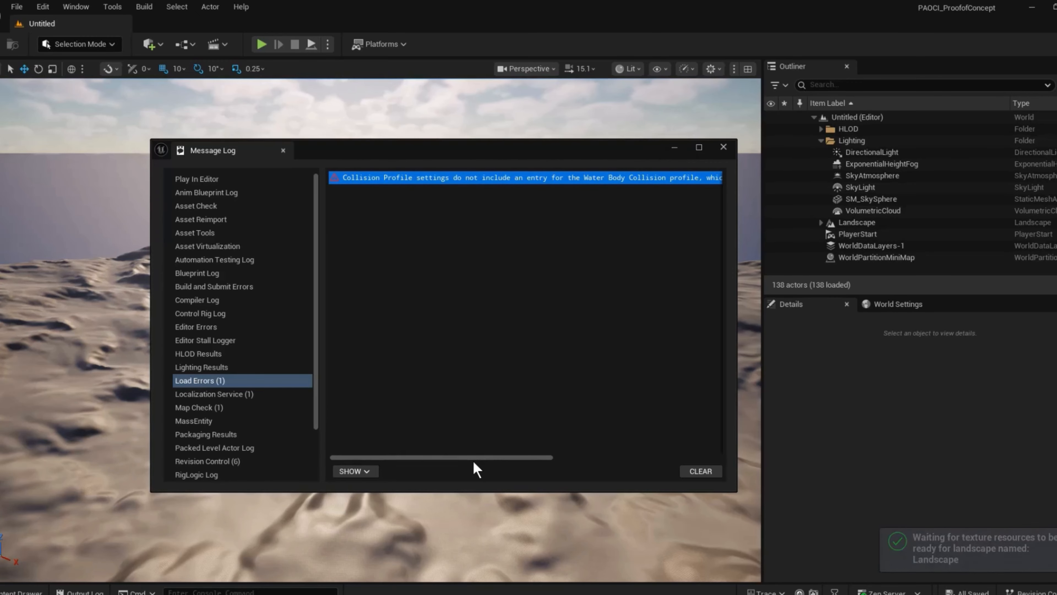
pyautogui.moveTo(465, 455); pyautogui.dragTo(790, 498)
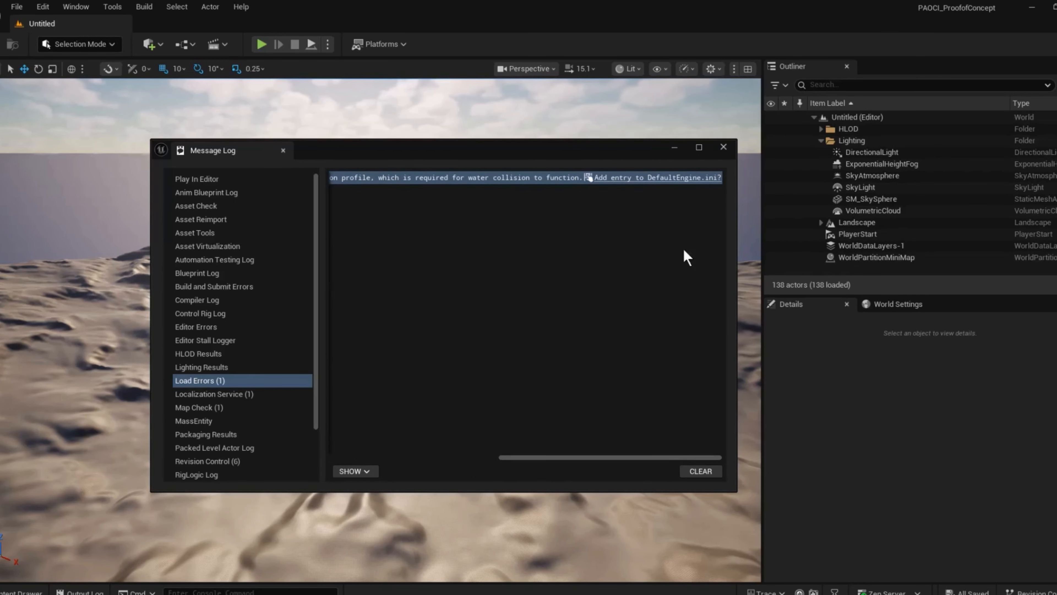
pyautogui.click(681, 179)
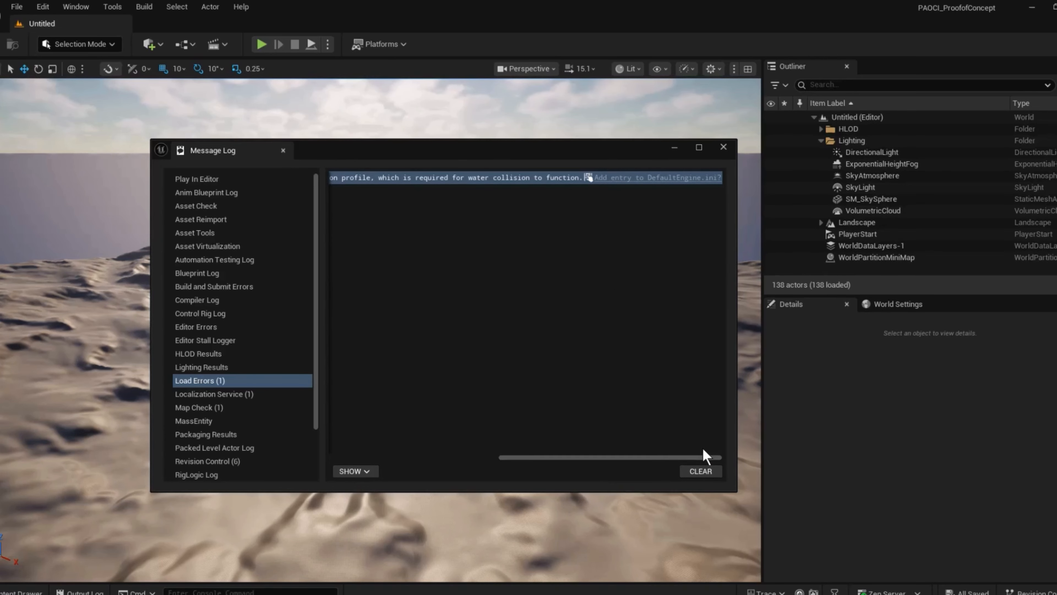
pyautogui.click(709, 471)
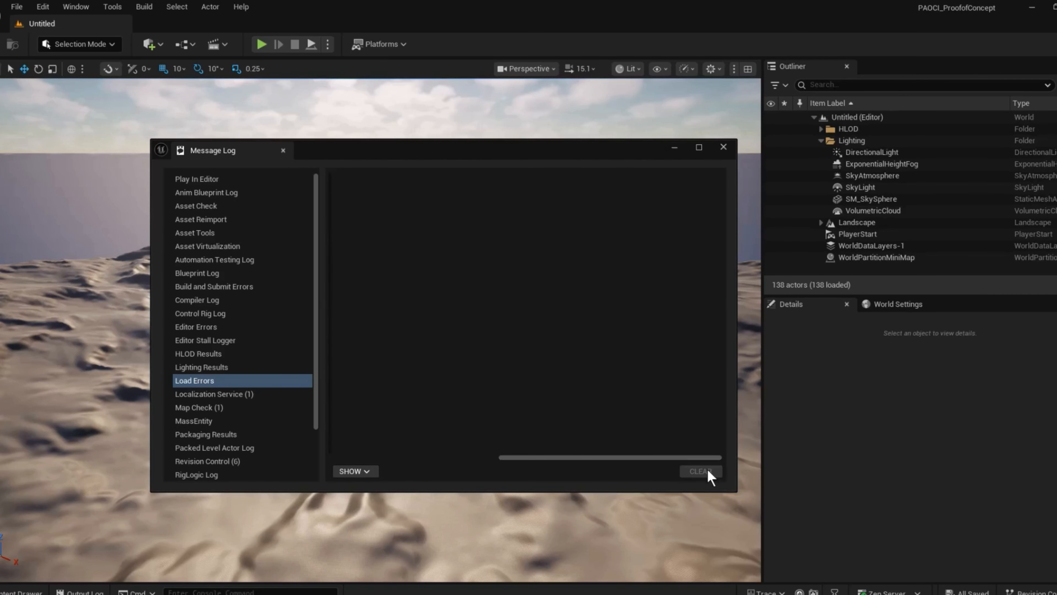
# - Check the Lighting Results and Load Errors logs for remaining entries, and close the Message Log
pyautogui.click(197, 380)
pyautogui.press('Up')
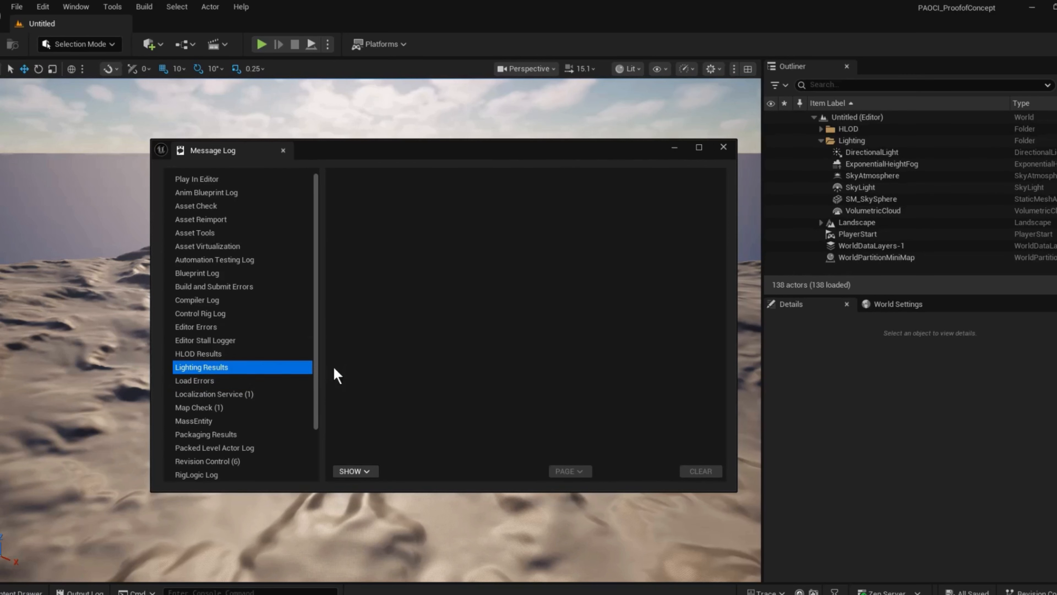
pyautogui.click(196, 381)
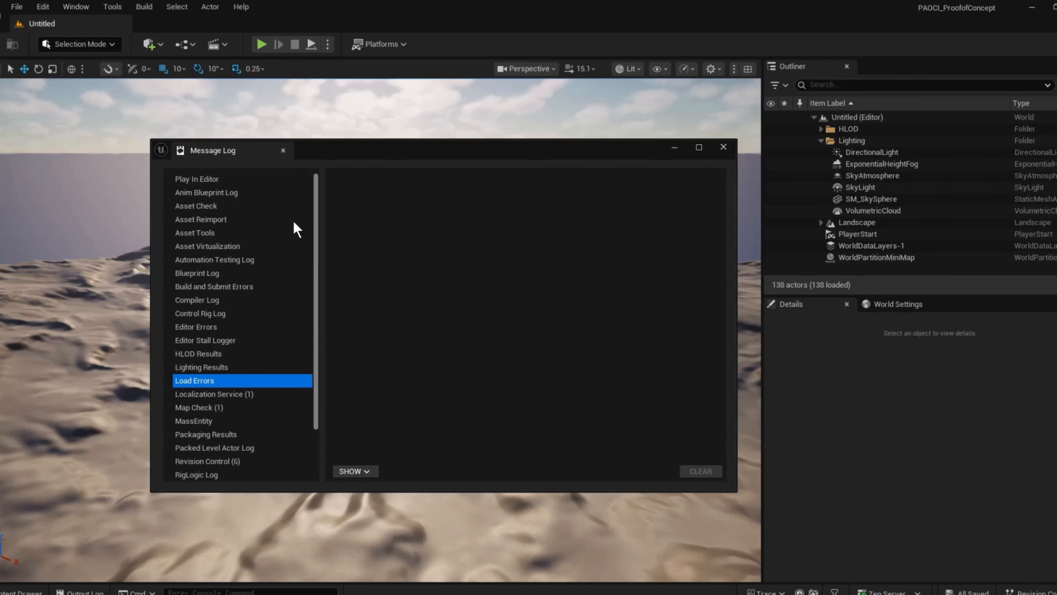
pyautogui.click(724, 147)
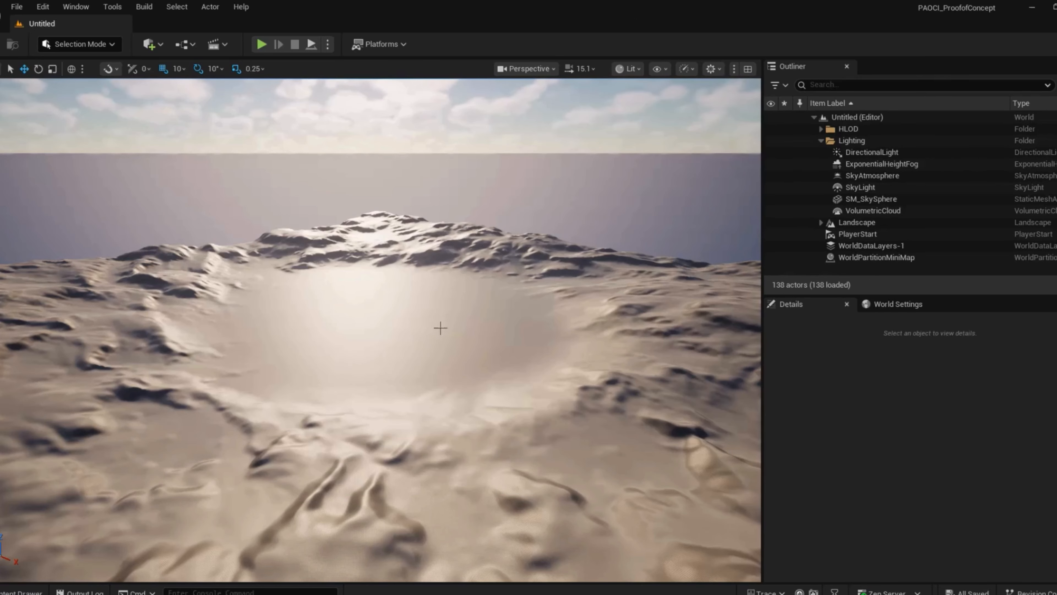
# - Open the PAO_CI_08backup level from the Content folder
pyautogui.click(17, 7)
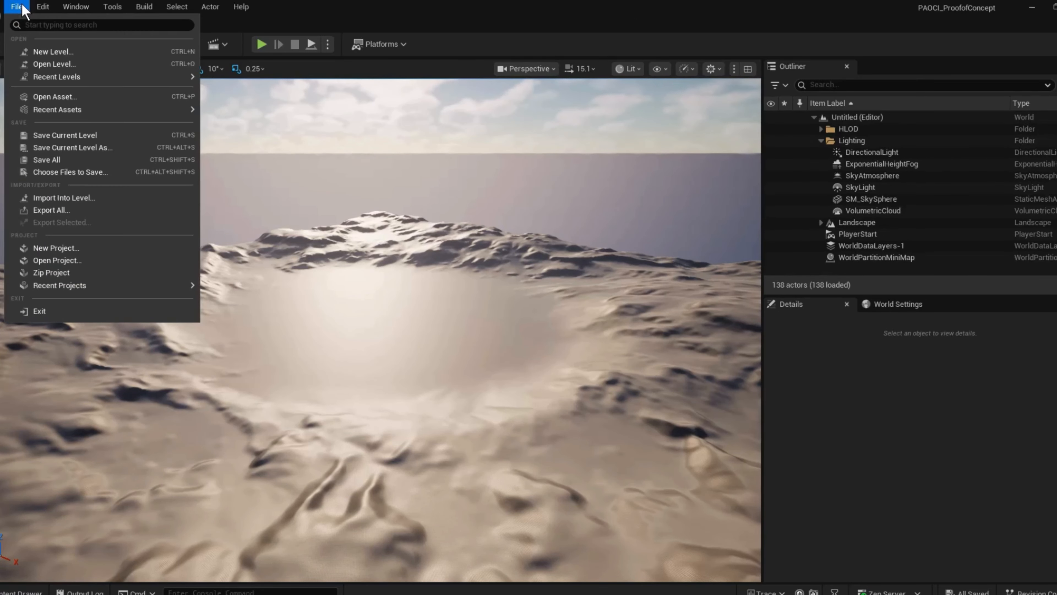
pyautogui.click(55, 64)
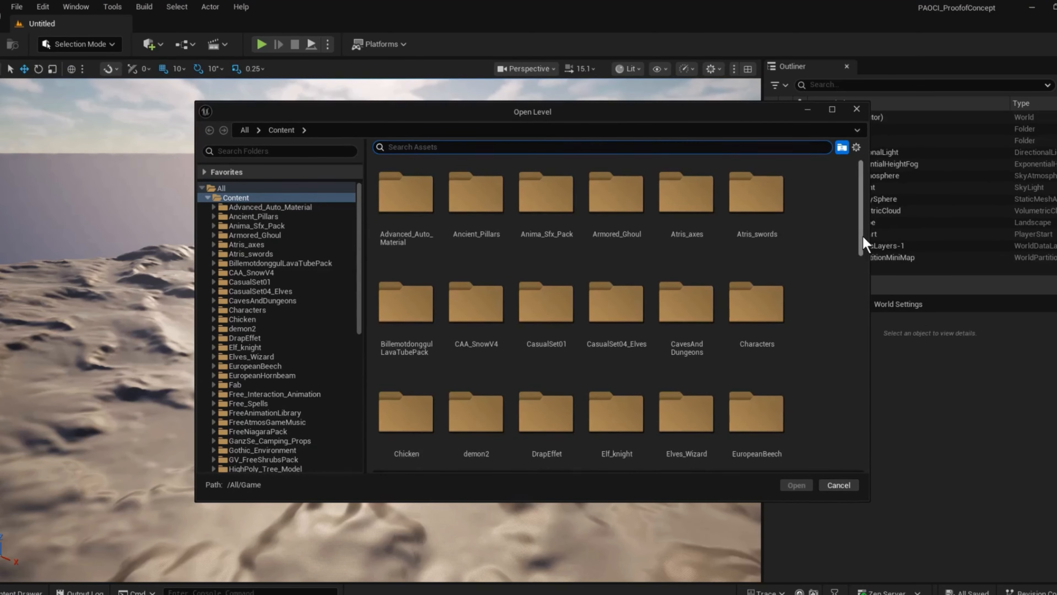
pyautogui.moveTo(861, 237); pyautogui.dragTo(861, 462)
pyautogui.click(406, 417)
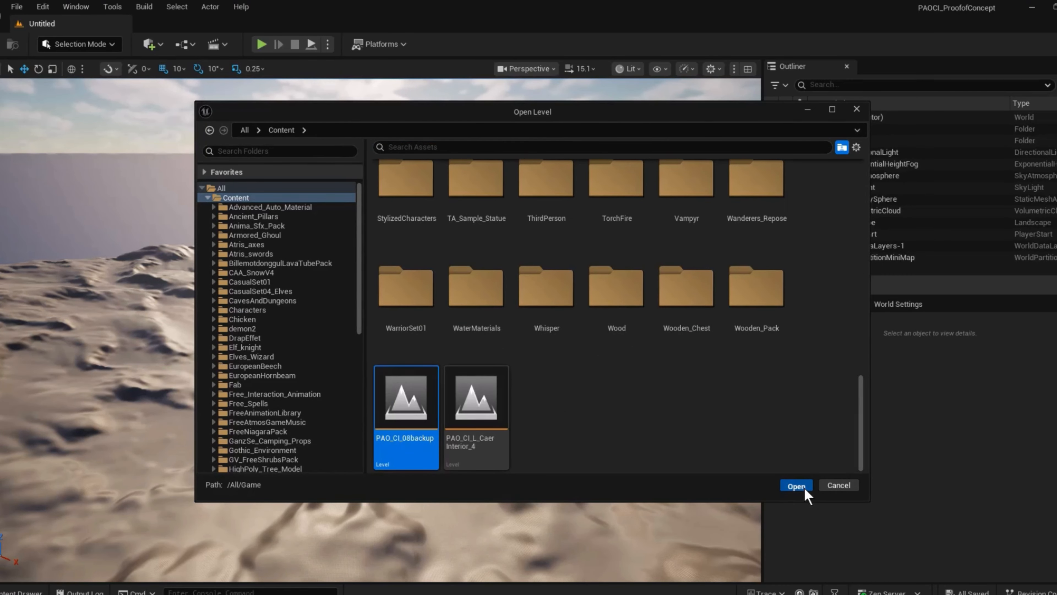
pyautogui.click(796, 485)
pyautogui.moveTo(381, 329); pyautogui.dragTo(323, 308, button='right')
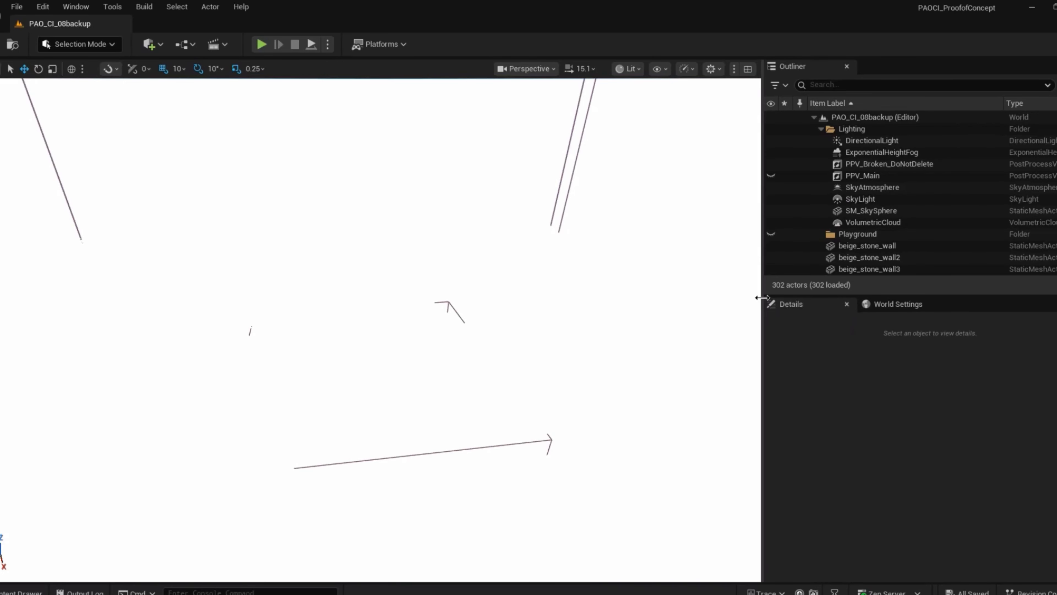
# - Widen the viewport and set its view mode to Unlit to inspect the overexposed level
pyautogui.moveTo(761, 297); pyautogui.dragTo(1055, 354)
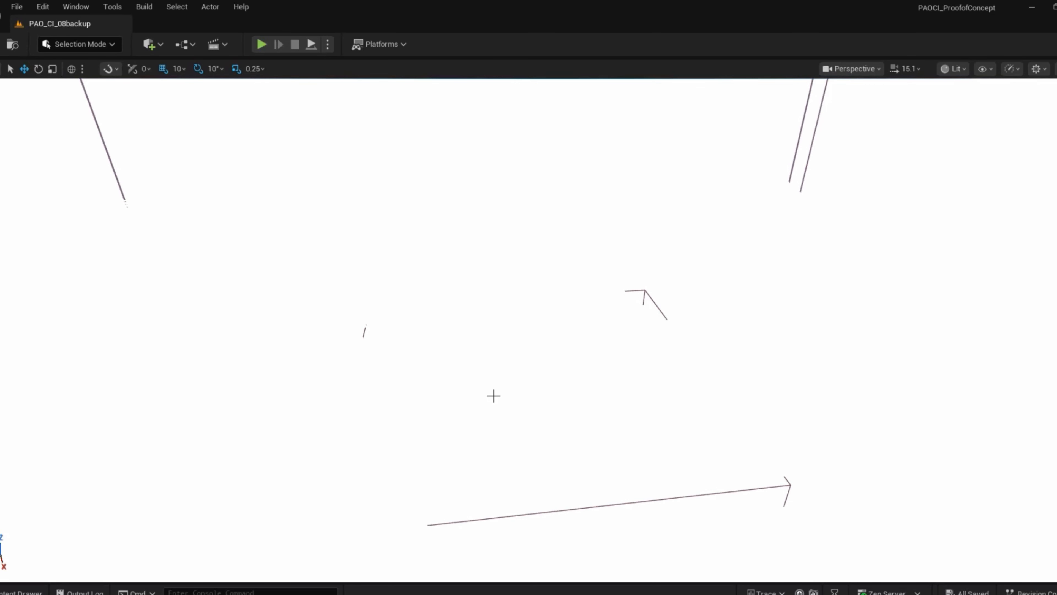
pyautogui.moveTo(529, 329); pyautogui.dragTo(583, 338, button='right')
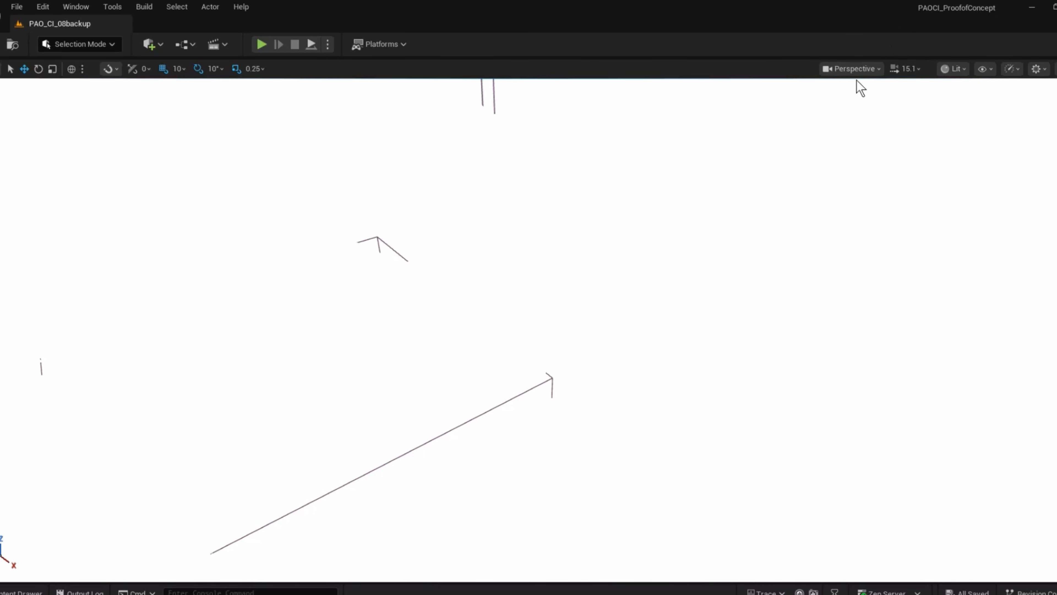
pyautogui.click(953, 69)
pyautogui.click(969, 125)
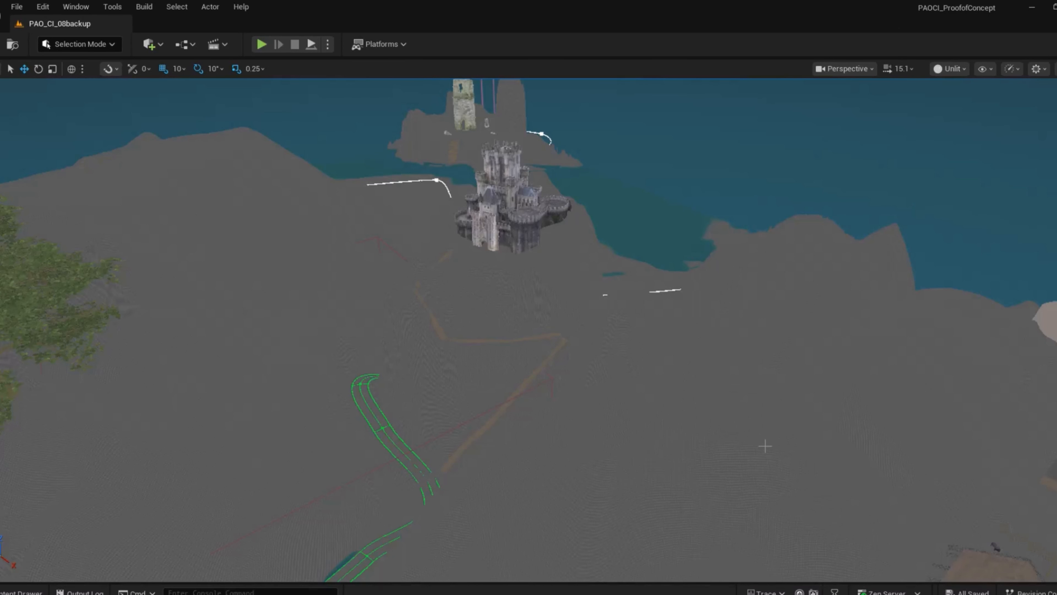
pyautogui.moveTo(422, 346); pyautogui.dragTo(1049, 362, button='right')
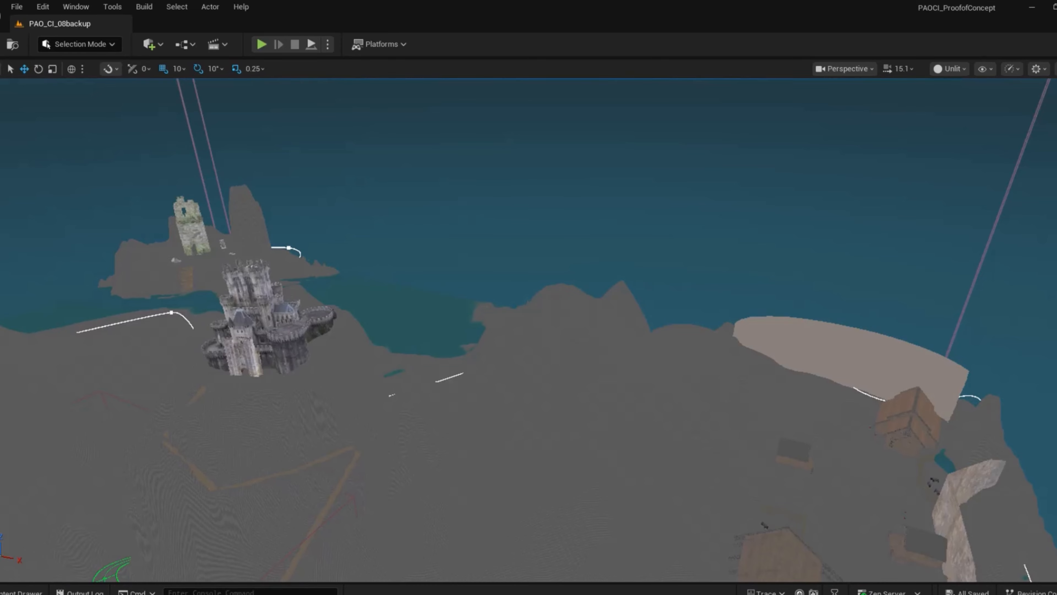
# - Restore the Outliner beside the viewport, hide PPV_Broken_DoNotDelete and make PPV_Main visible
pyautogui.moveTo(1053, 299); pyautogui.dragTo(803, 299)
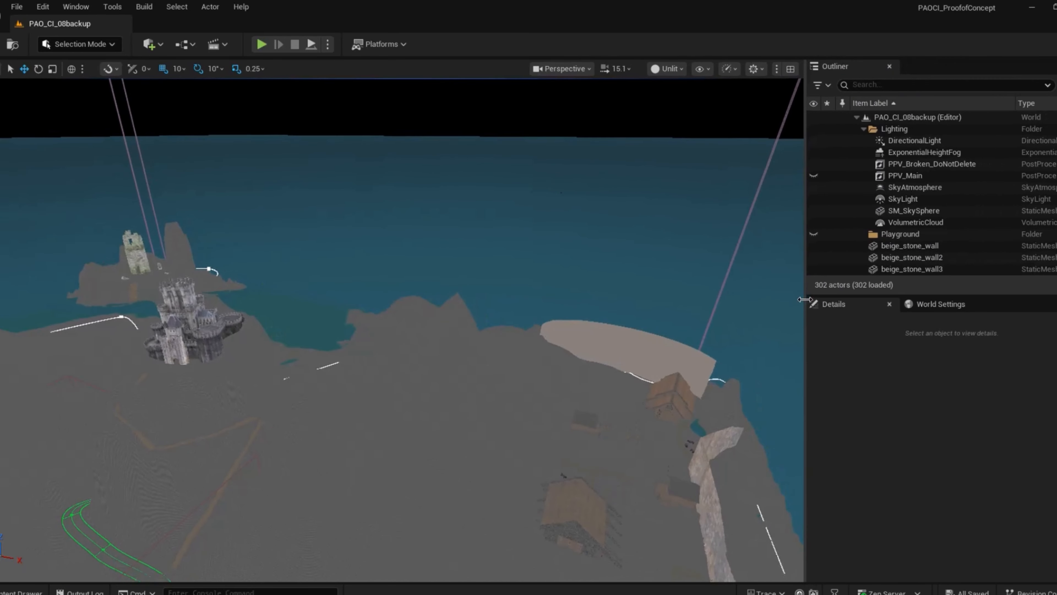
pyautogui.moveTo(740, 200)
pyautogui.mouseDown(button='right')
pyautogui.moveTo(648, 169)
pyautogui.moveTo(719, 197)
pyautogui.mouseUp(button='right')
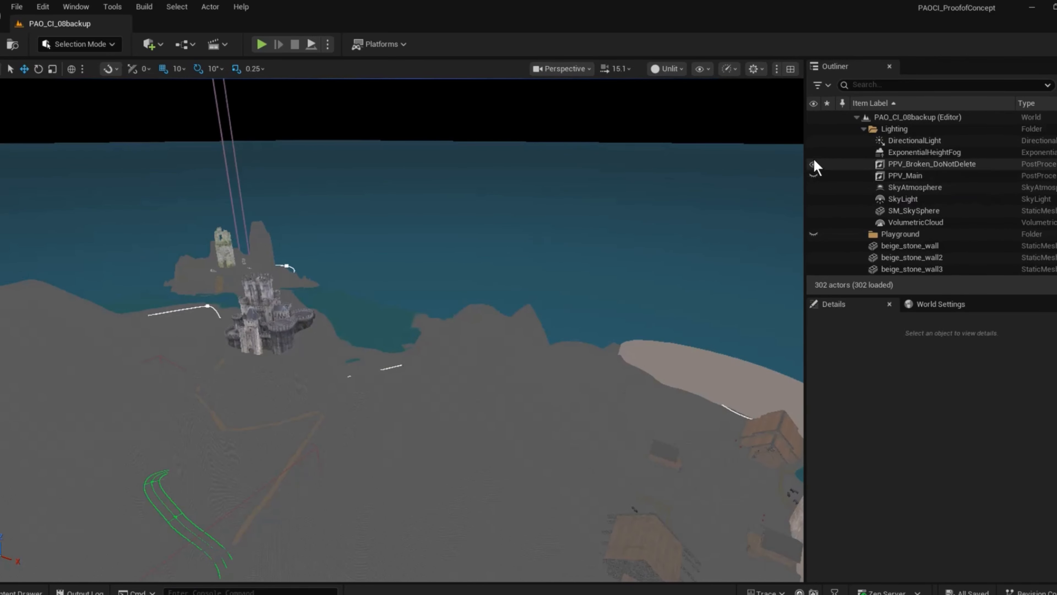
pyautogui.click(815, 166)
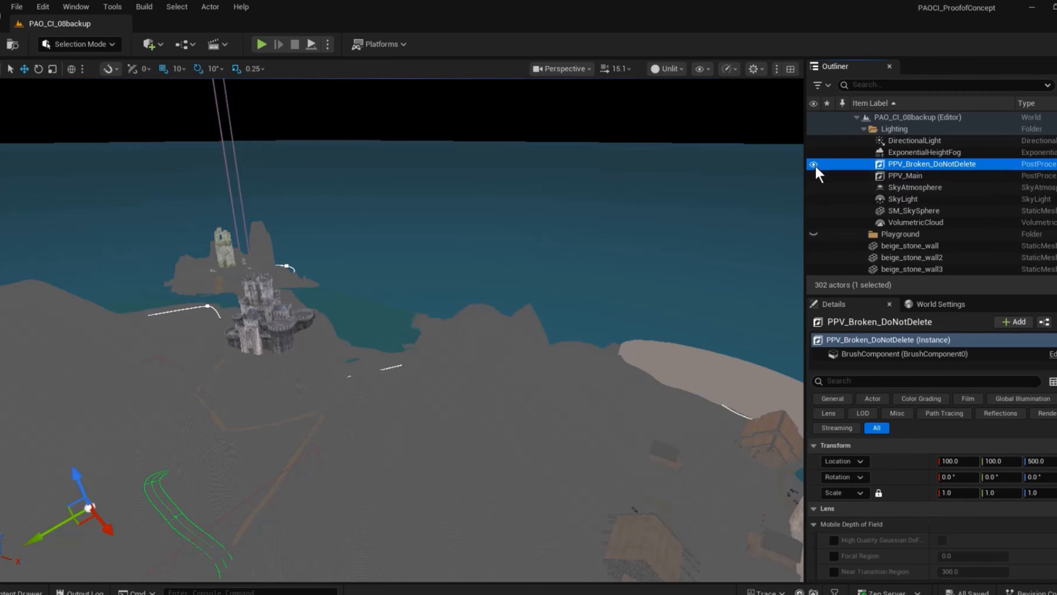
pyautogui.click(813, 164)
pyautogui.click(818, 176)
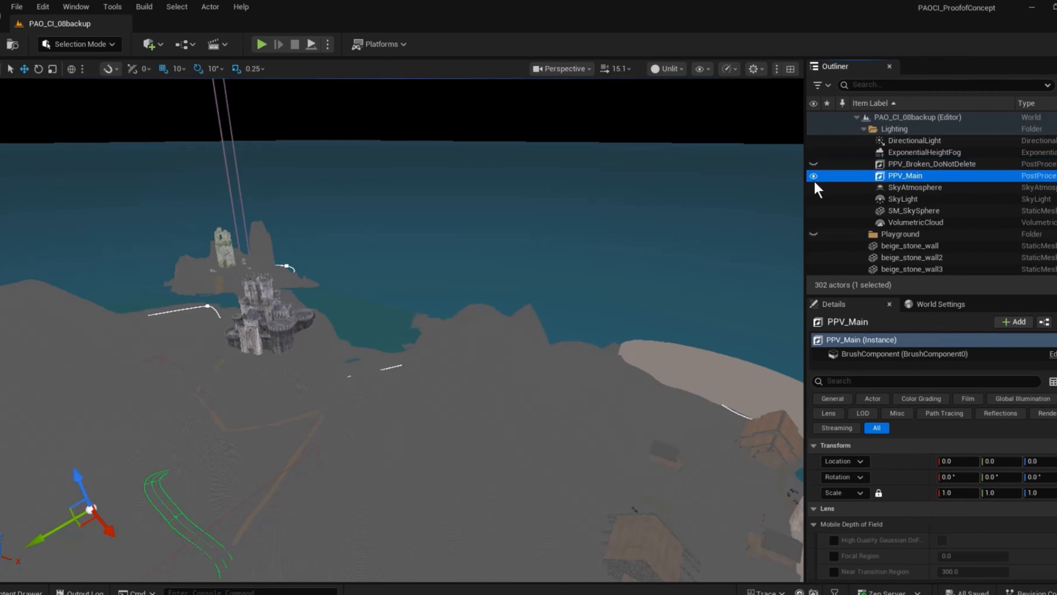
# - Set the viewport's view mode to Lit
pyautogui.click(698, 72)
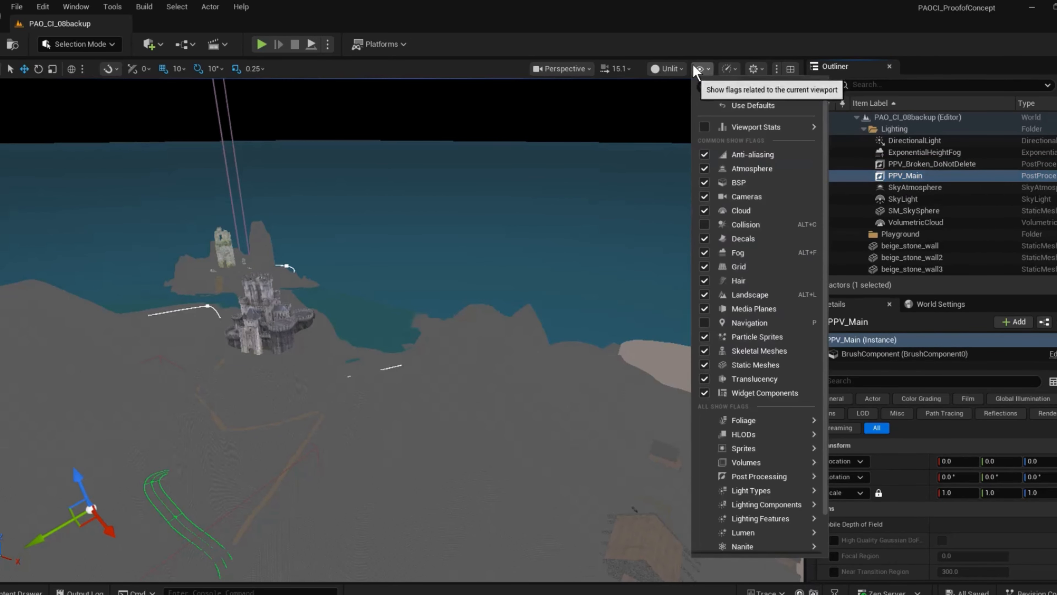
pyautogui.click(667, 69)
pyautogui.click(685, 114)
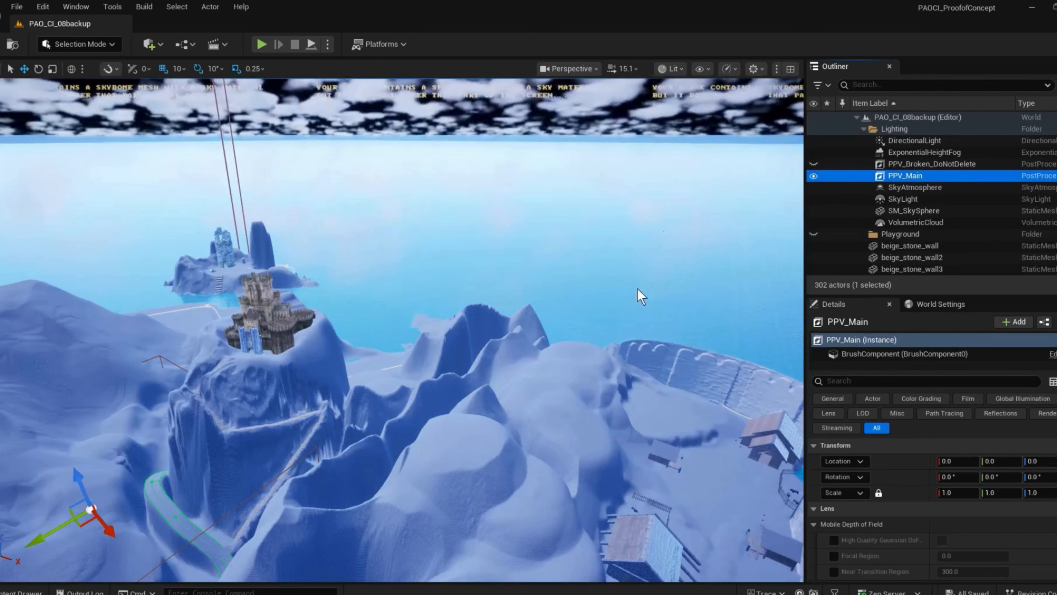
# - Fly around the village to examine how the terrain, stone walls, houses and animal pens look under lit shading
pyautogui.press('f')
pyautogui.moveTo(624, 339); pyautogui.dragTo(677, 303, button='right')
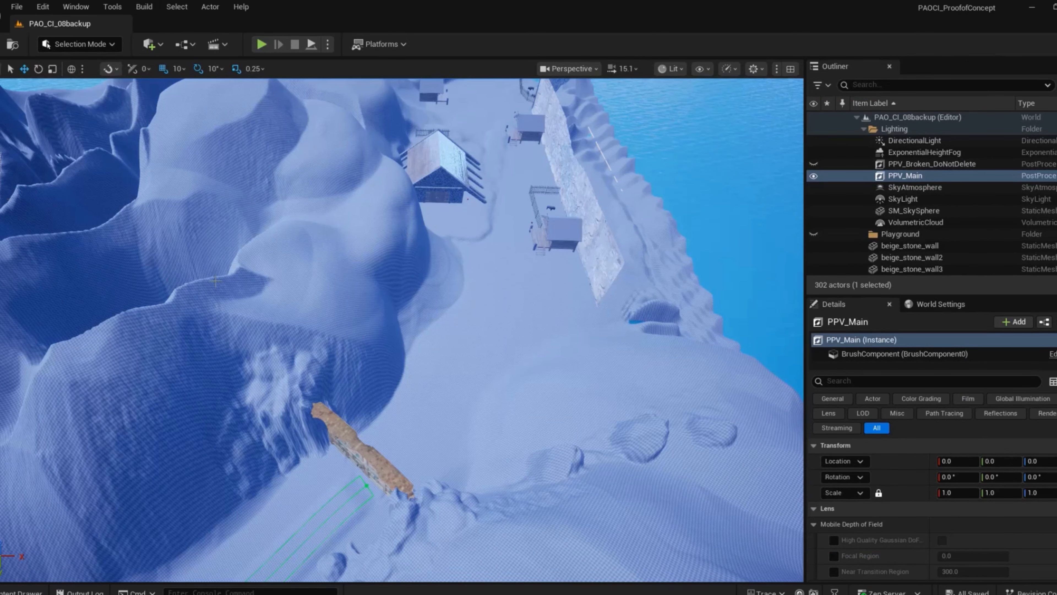
pyautogui.moveTo(143, 280); pyautogui.dragTo(222, 269, button='right')
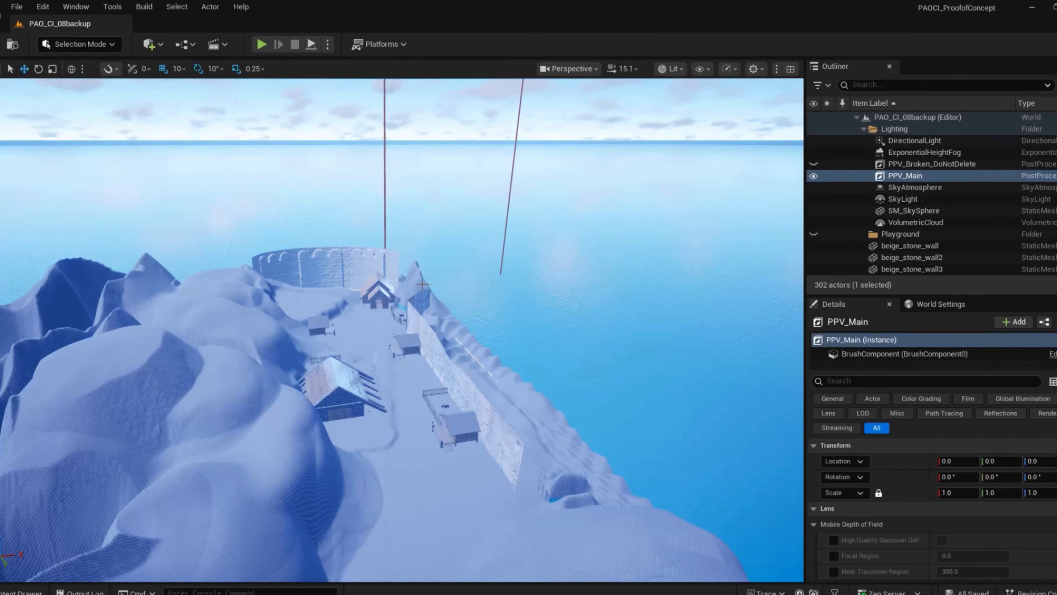
pyautogui.moveTo(422, 284); pyautogui.dragTo(397, 272, button='right')
pyautogui.moveTo(454, 316); pyautogui.dragTo(547, 350, button='right')
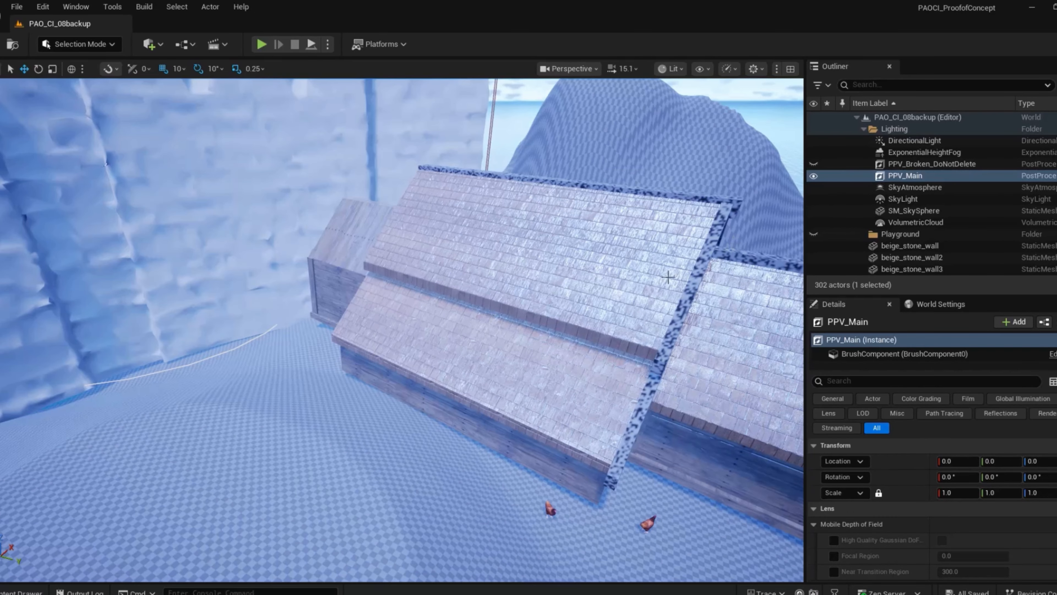
pyautogui.moveTo(676, 320); pyautogui.dragTo(927, 259, button='right')
pyautogui.press('w')
pyautogui.moveTo(649, 325); pyautogui.dragTo(681, 326, button='right')
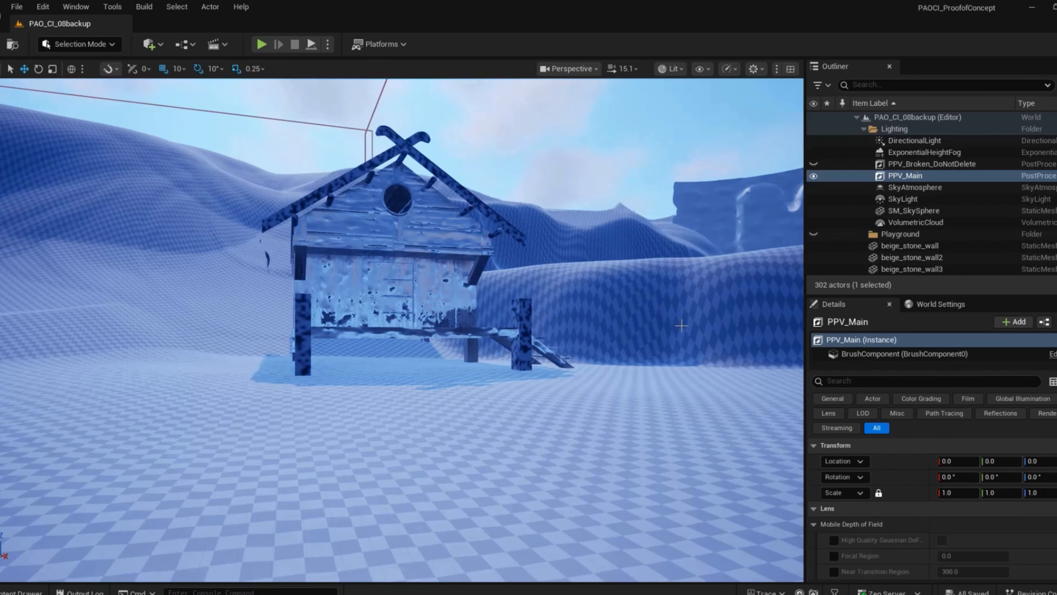
pyautogui.moveTo(521, 325); pyautogui.dragTo(781, 342, button='right')
pyautogui.press('e')
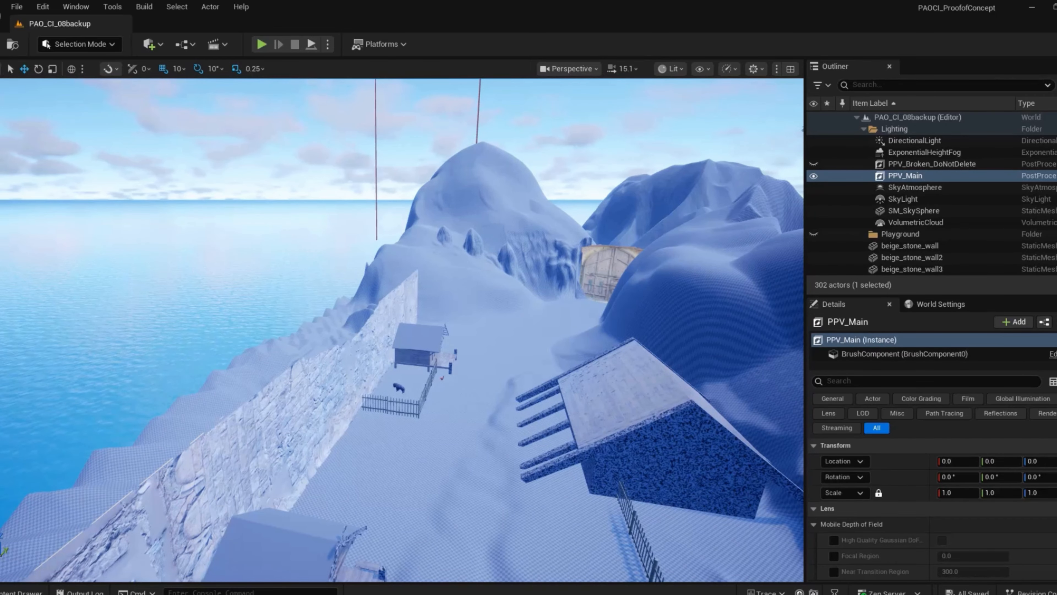
# - Delete the PPV_Broken_DoNotDelete post process volume from the level
pyautogui.click(18, 7)
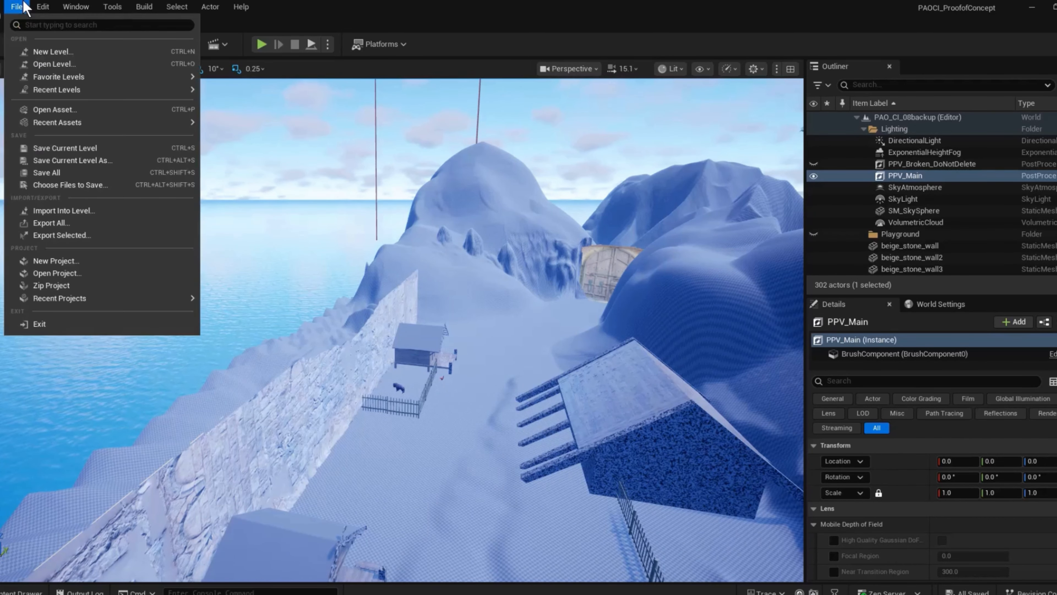
pyautogui.moveTo(46, 8)
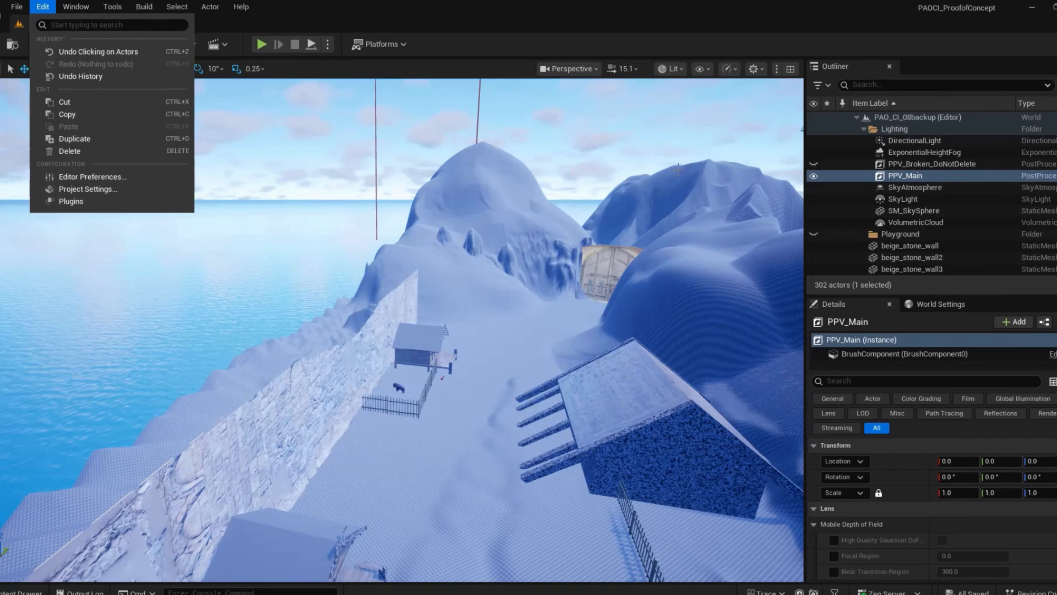
pyautogui.click(929, 164)
pyautogui.rightClick(931, 165)
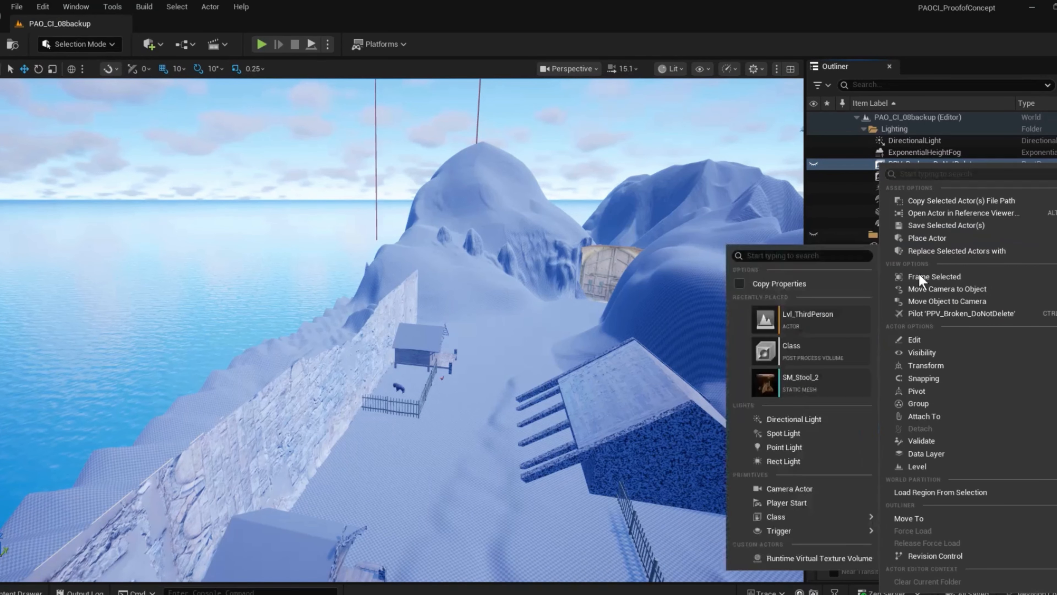
pyautogui.moveTo(921, 352)
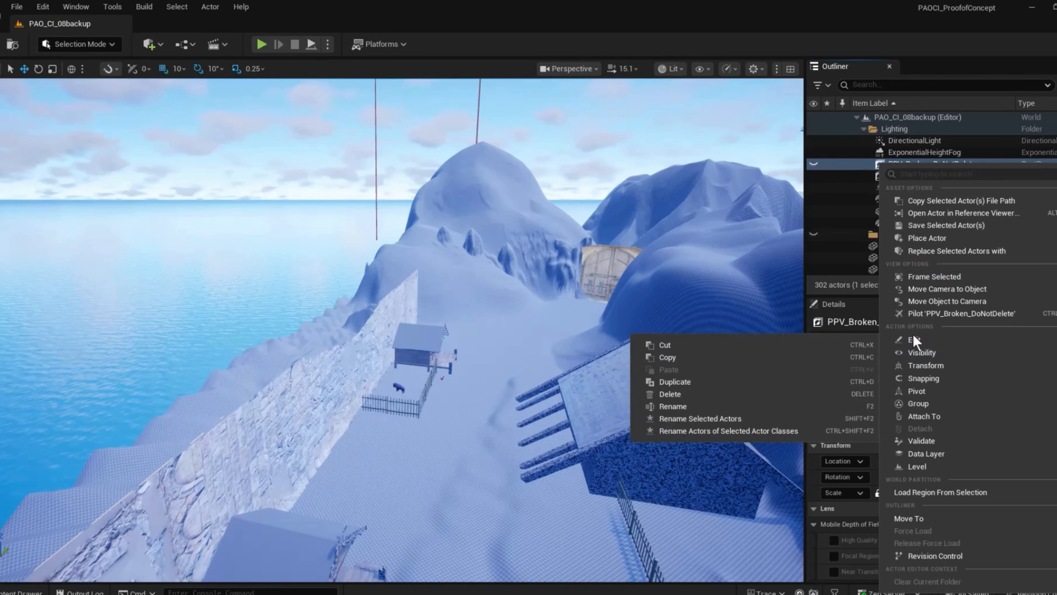
pyautogui.click(729, 395)
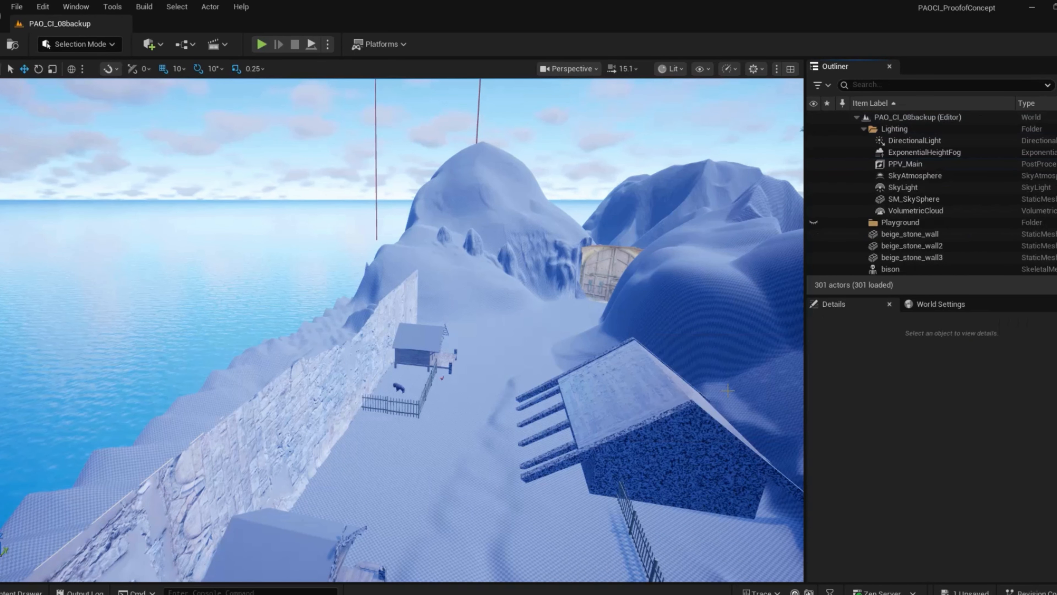
# - Save all changes in the level and project
pyautogui.moveTo(148, 189); pyautogui.dragTo(224, 189, button='right')
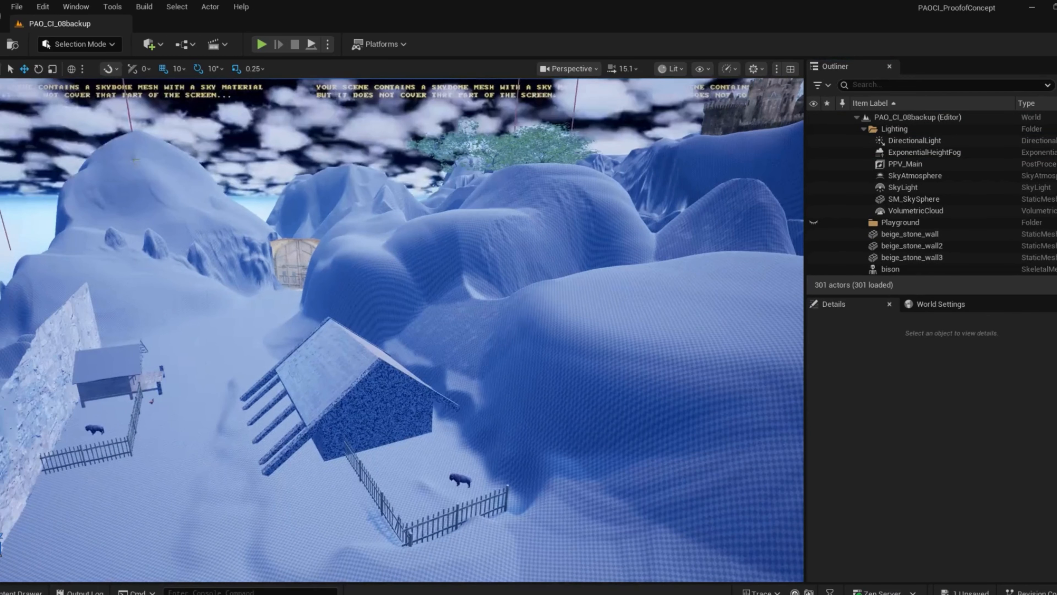
pyautogui.click(23, 12)
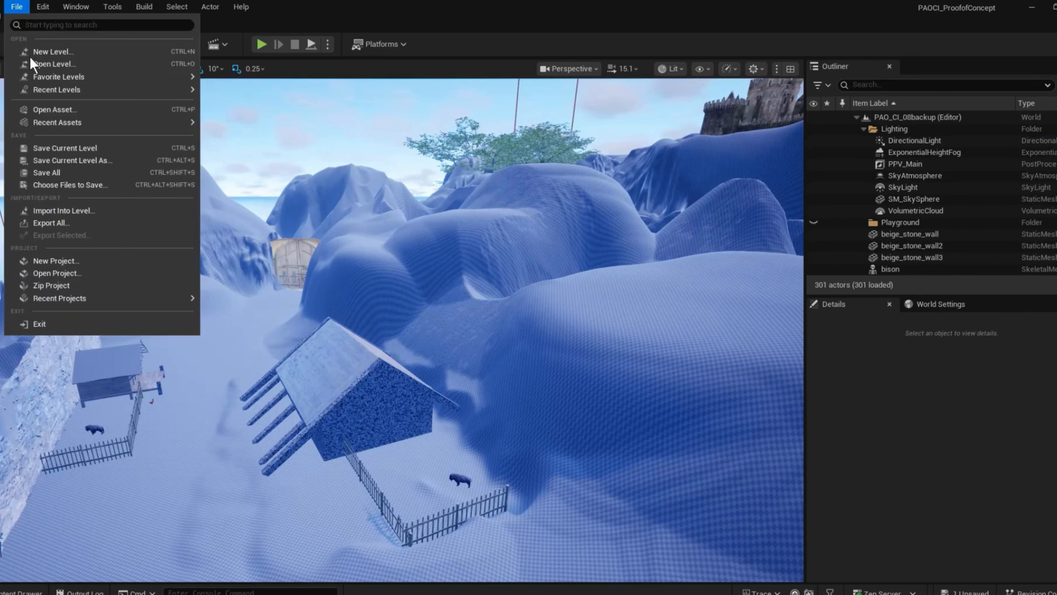
pyautogui.click(55, 167)
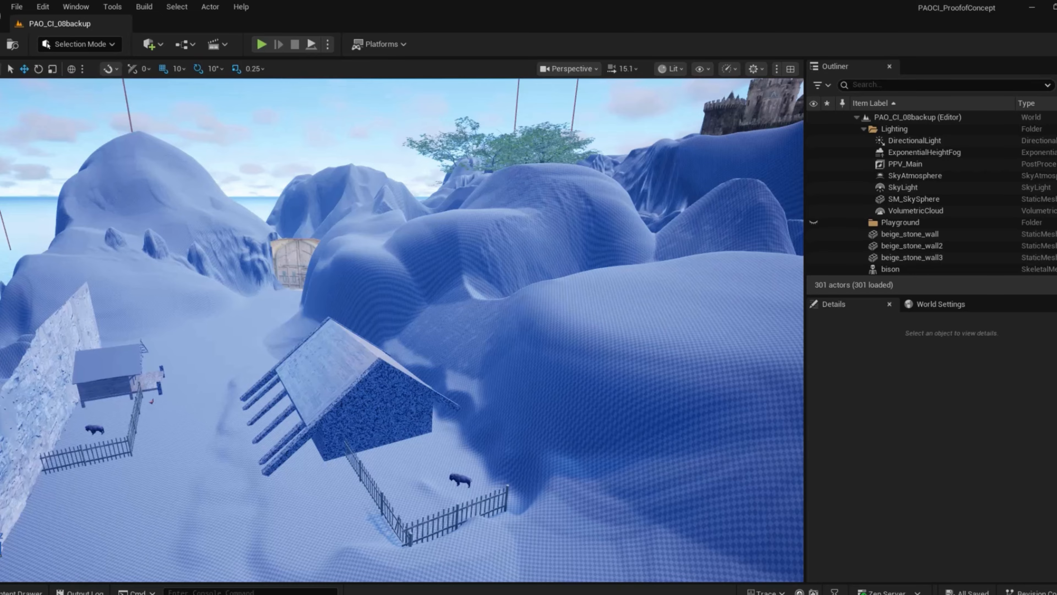
# - Open the Fab marketplace from the project content and show the purchased assets in My Library
pyautogui.click(5, 592)
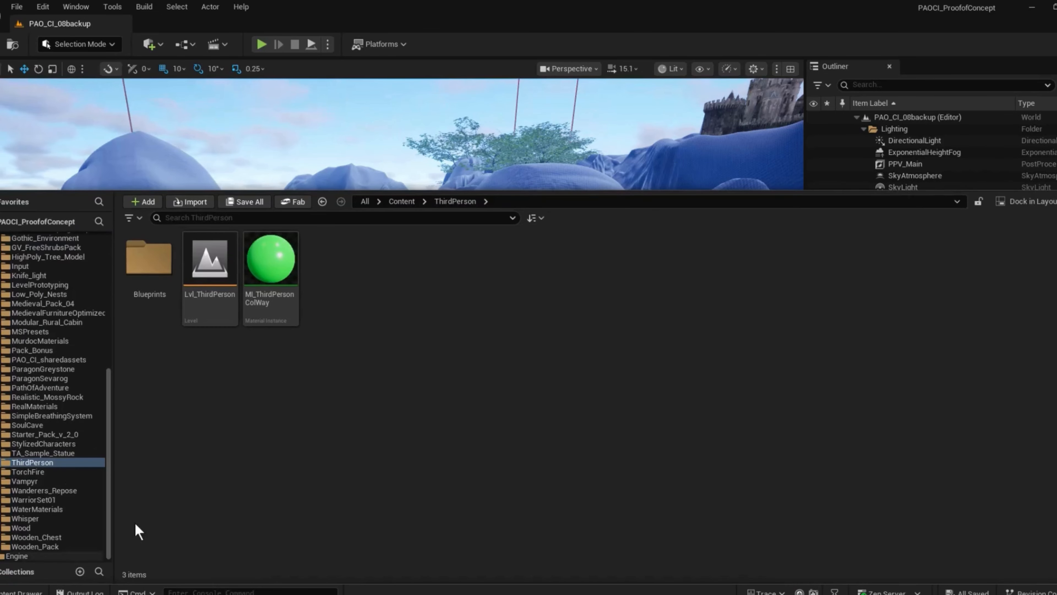
pyautogui.click(291, 202)
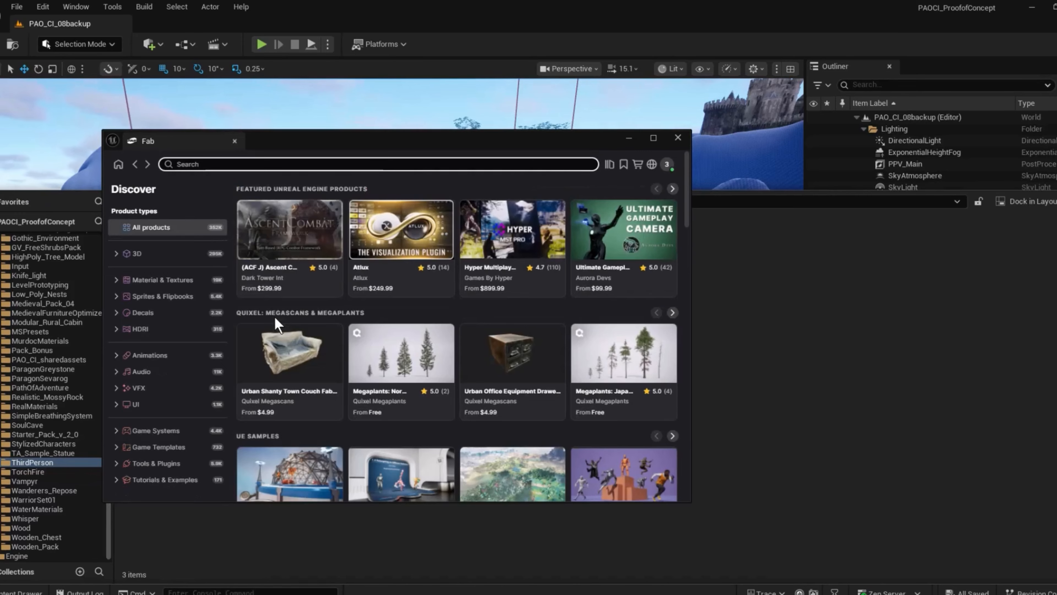
pyautogui.click(610, 166)
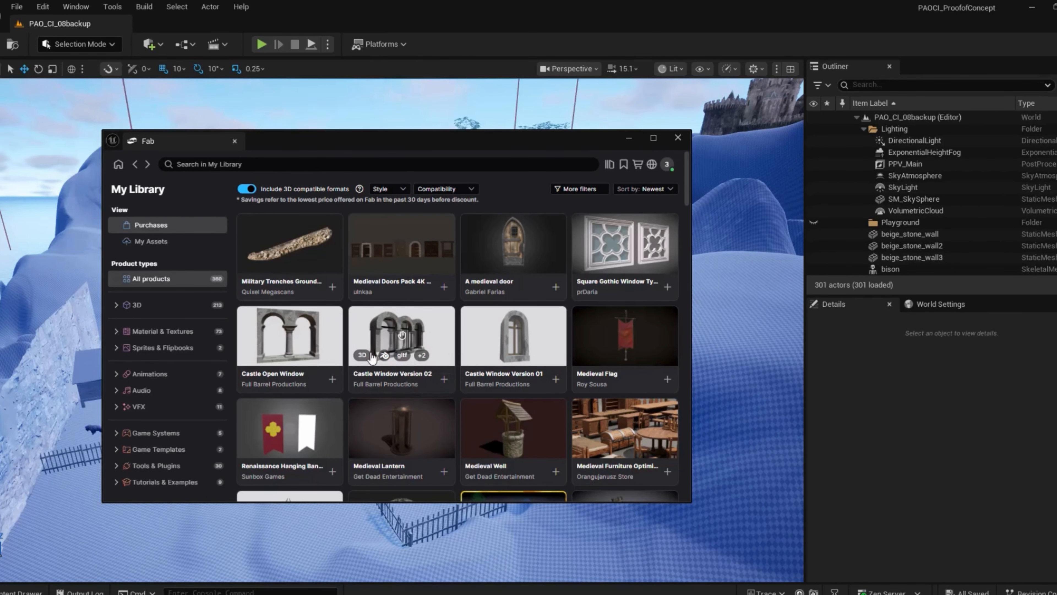
pyautogui.click(329, 287)
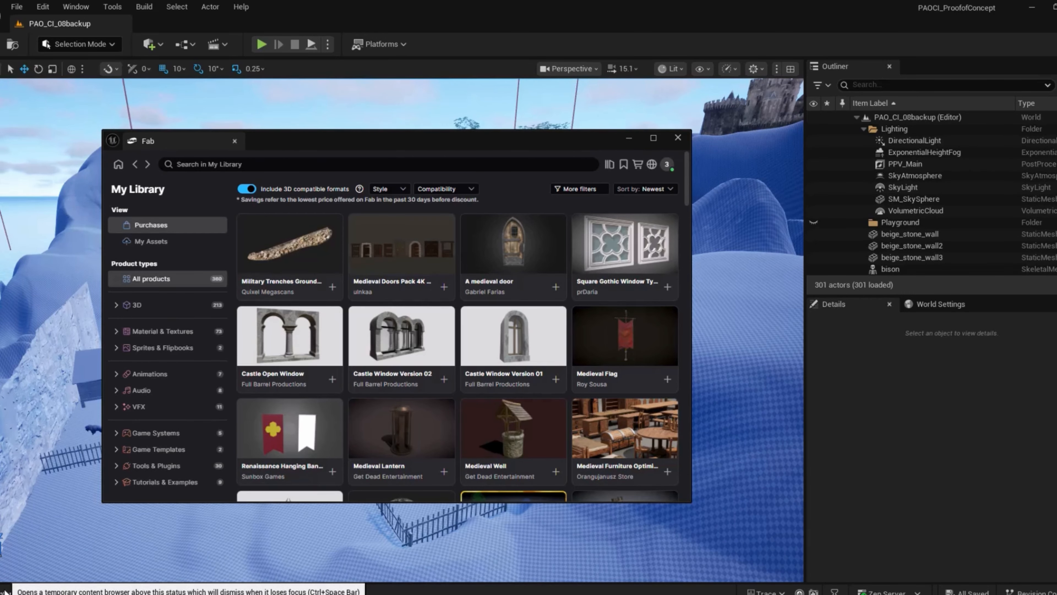
# - Browse the project's asset folders, including the contents of the Fab folder, and show the root Content folder
pyautogui.click(5, 591)
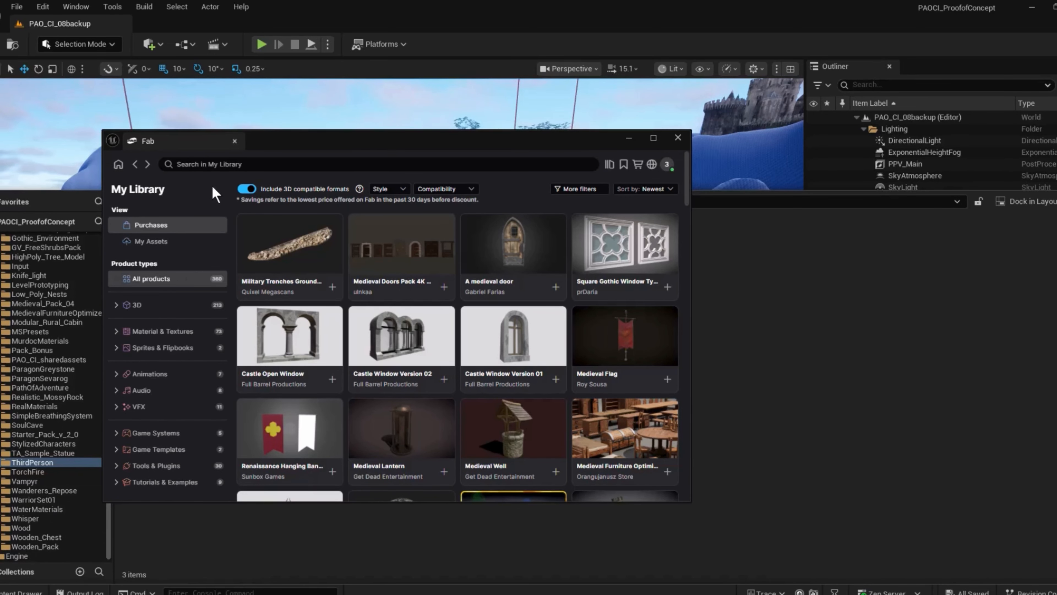
pyautogui.moveTo(267, 146); pyautogui.dragTo(478, 177)
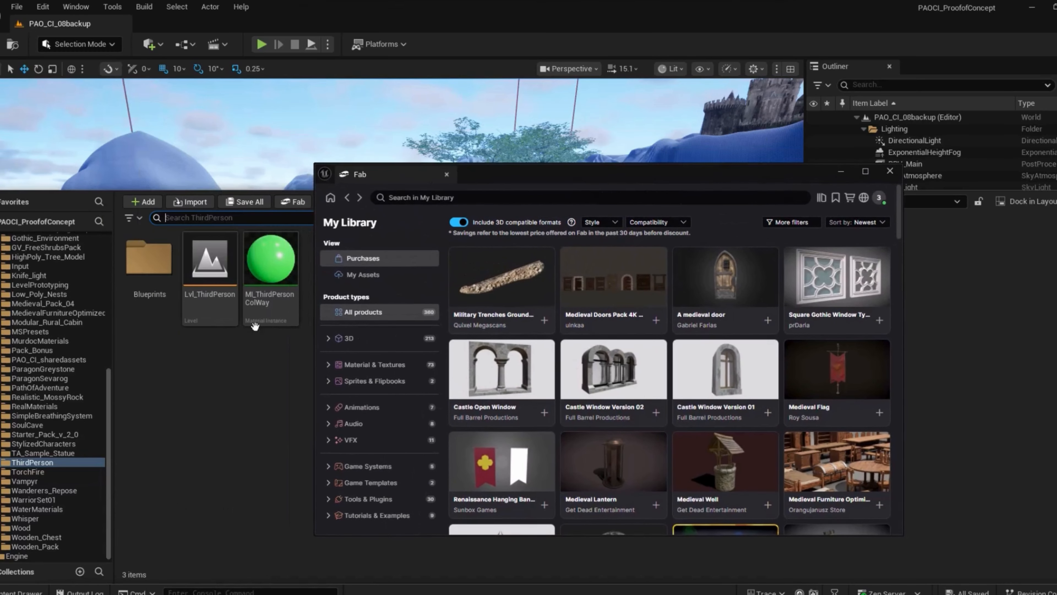
pyautogui.moveTo(102, 408); pyautogui.dragTo(106, 379)
pyautogui.moveTo(109, 454); pyautogui.dragTo(109, 354)
pyautogui.click(2, 366)
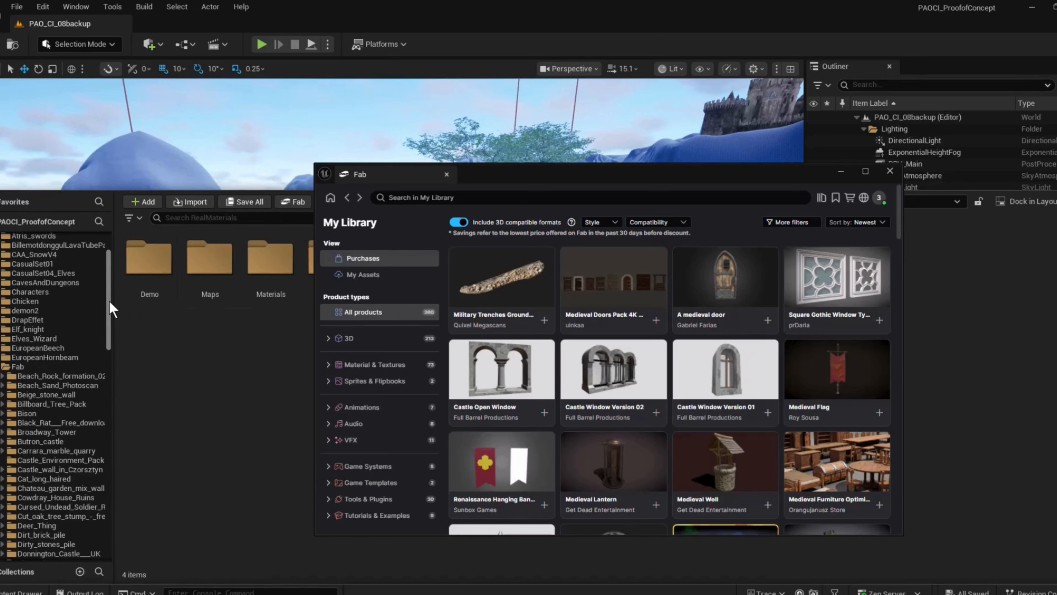
pyautogui.moveTo(110, 301); pyautogui.dragTo(107, 357)
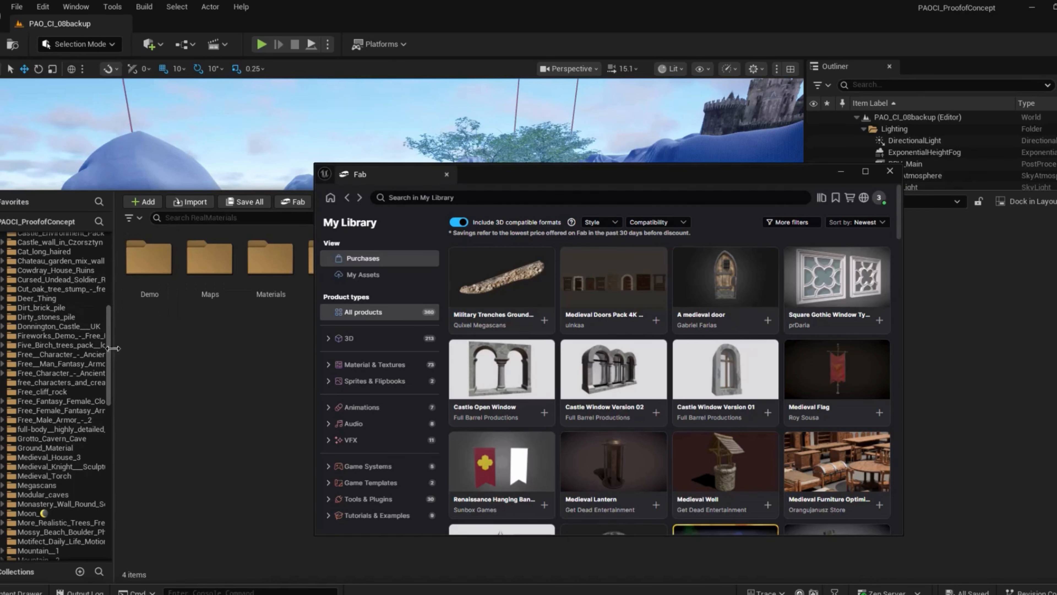
pyautogui.moveTo(109, 355); pyautogui.dragTo(110, 255)
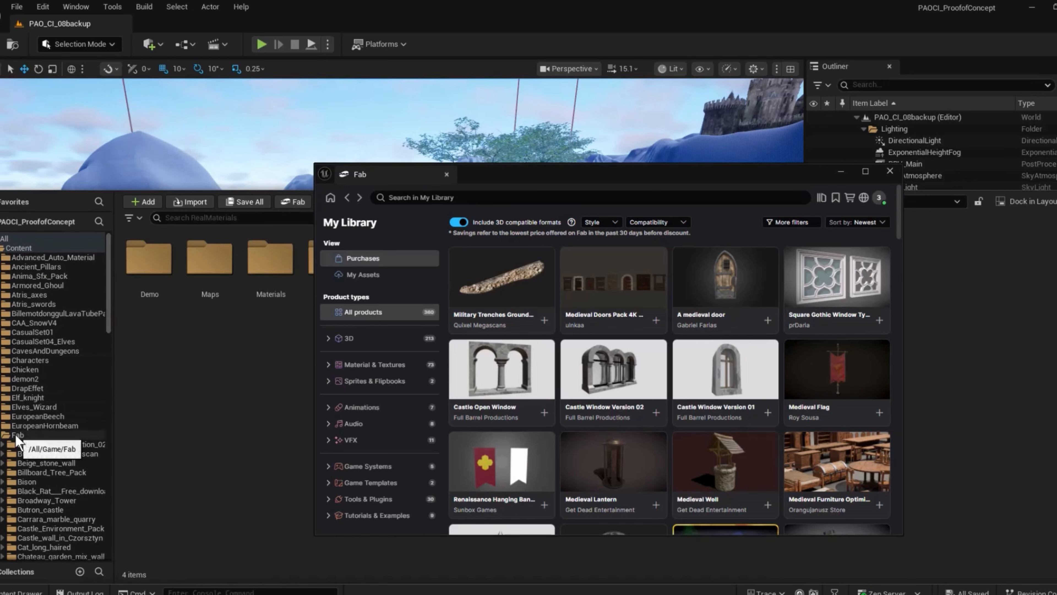
pyautogui.click(24, 250)
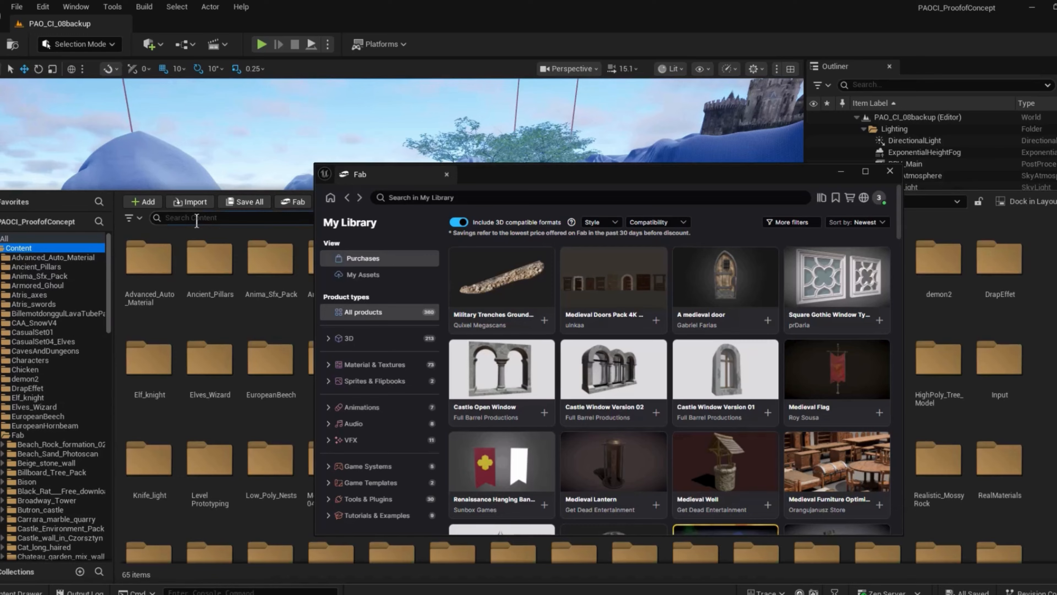
pyautogui.click(275, 159)
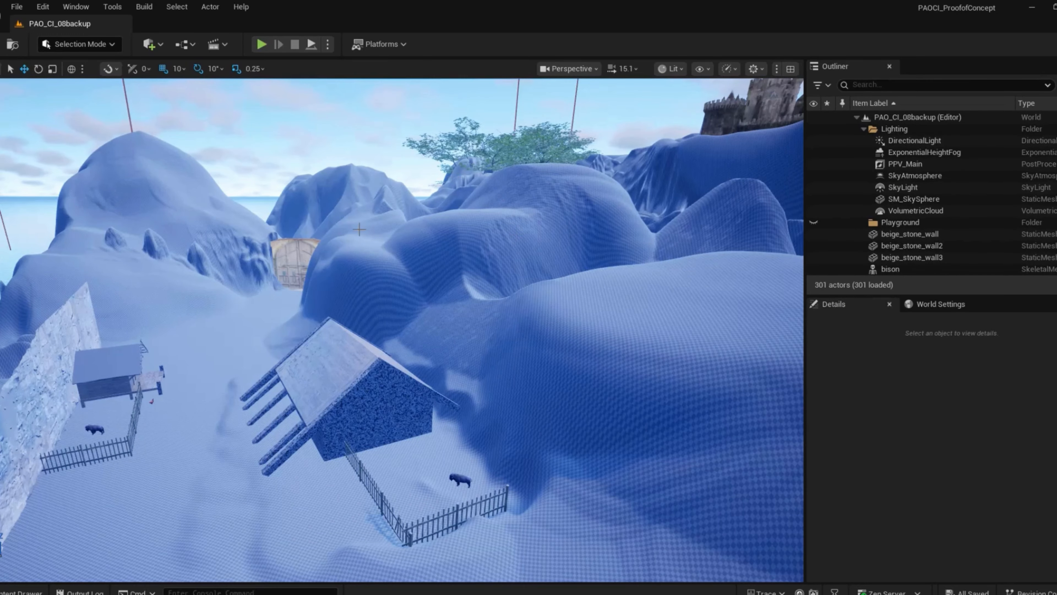
# - Read the full load errors in the Message Log, starting with the M_Landscape package, and close the log
pyautogui.moveTo(359, 229)
pyautogui.mouseDown(button='right')
pyautogui.moveTo(537, 229)
pyautogui.moveTo(583, 308)
pyautogui.moveTo(377, 227)
pyautogui.mouseUp(button='right')
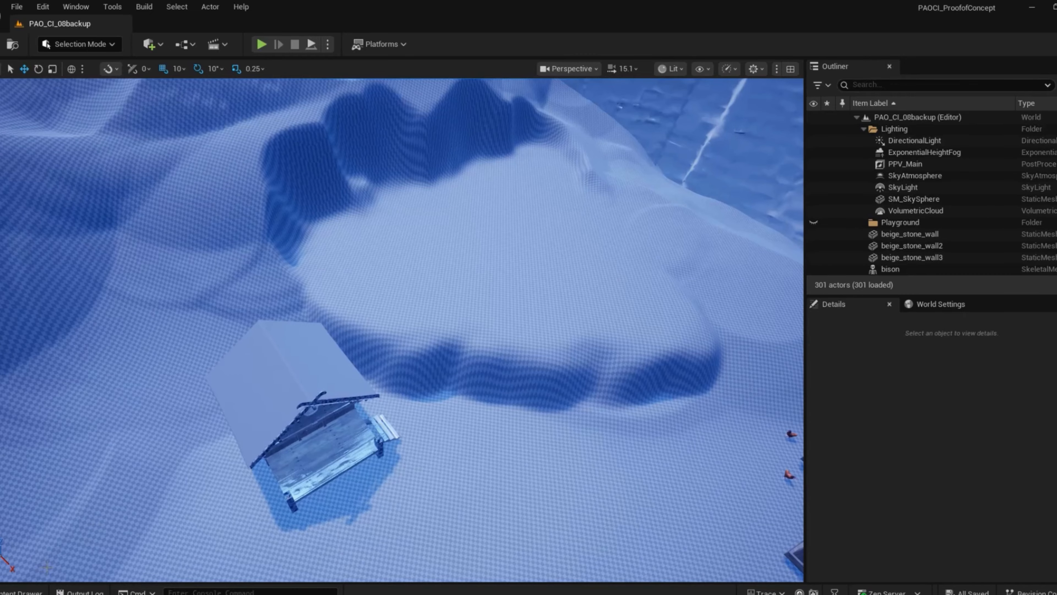
pyautogui.click(80, 592)
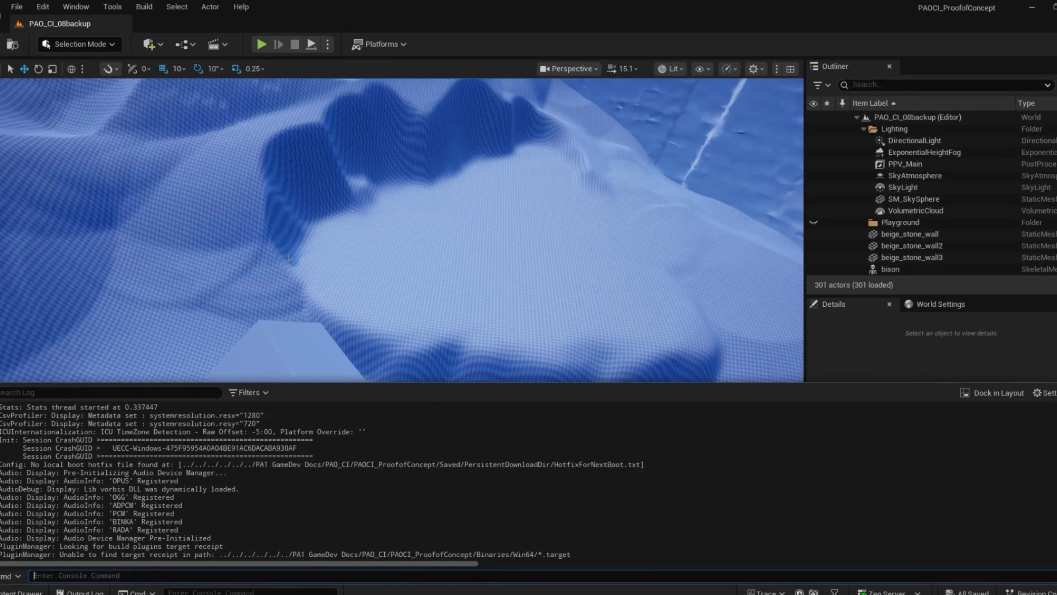
pyautogui.click(179, 233)
pyautogui.click(94, 6)
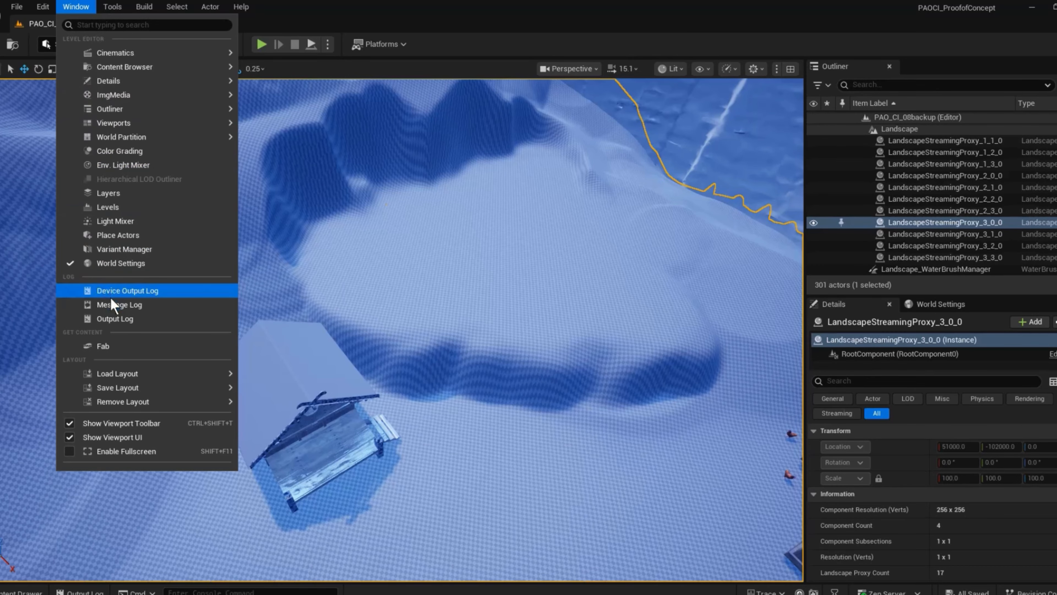
pyautogui.click(118, 305)
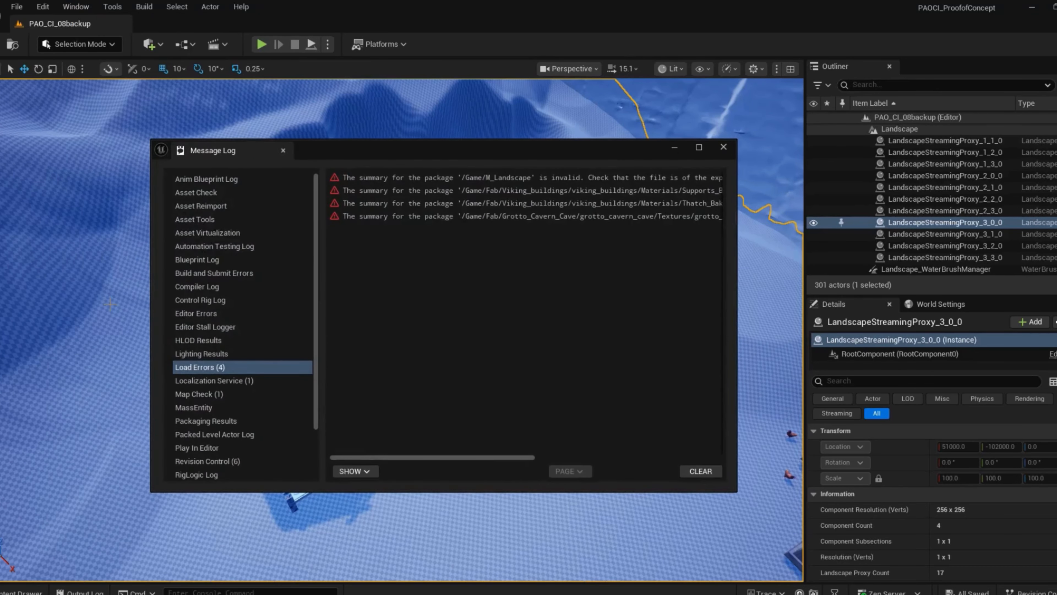
pyautogui.click(471, 181)
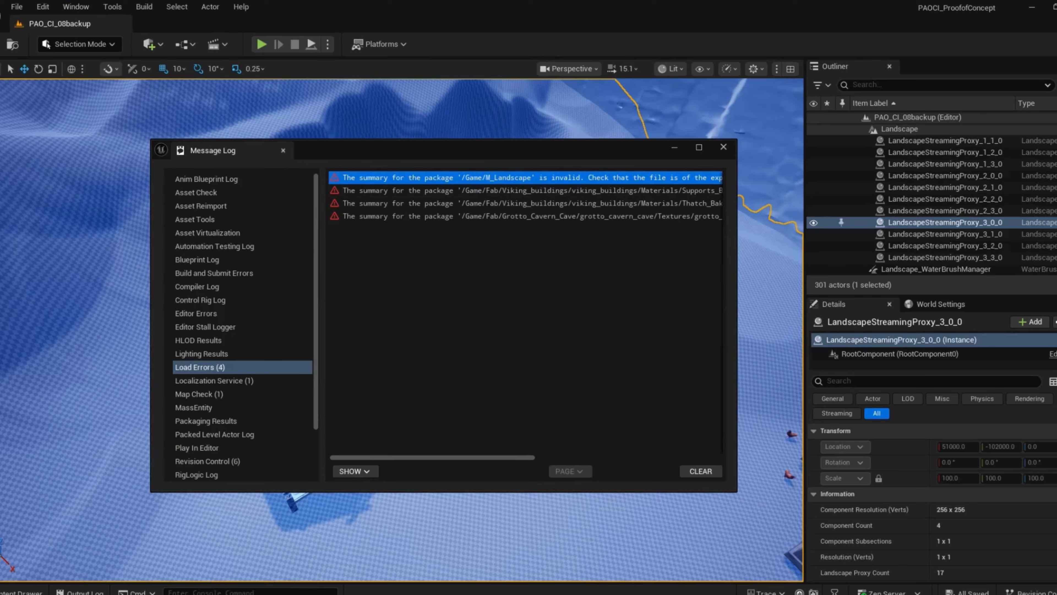
pyautogui.moveTo(494, 456); pyautogui.dragTo(603, 456)
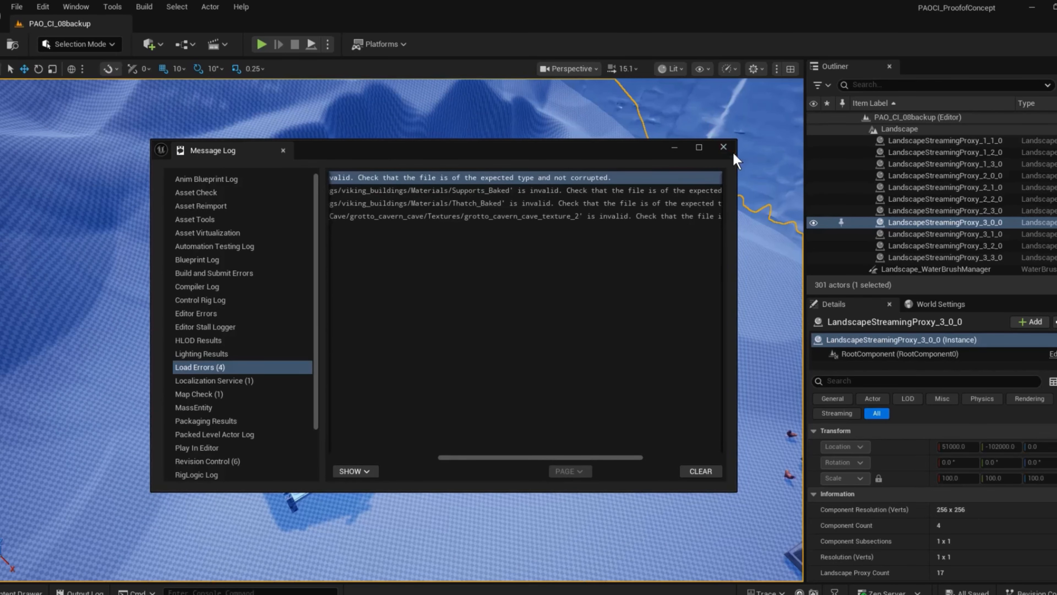
pyautogui.click(723, 147)
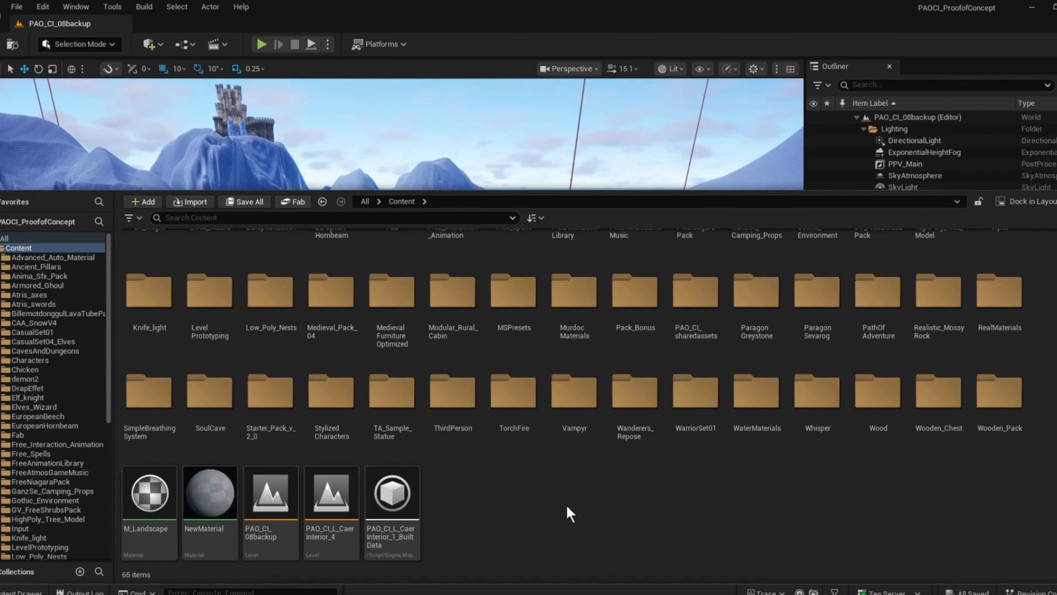
# - Create a new material asset in the root Content folder
pyautogui.rightClick(567, 506)
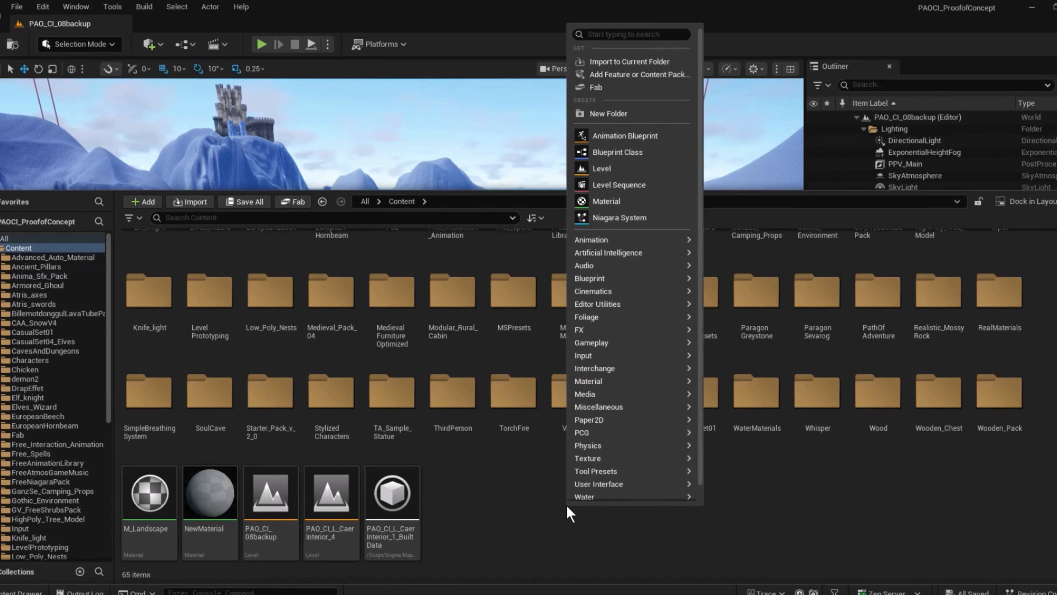
pyautogui.moveTo(611, 331)
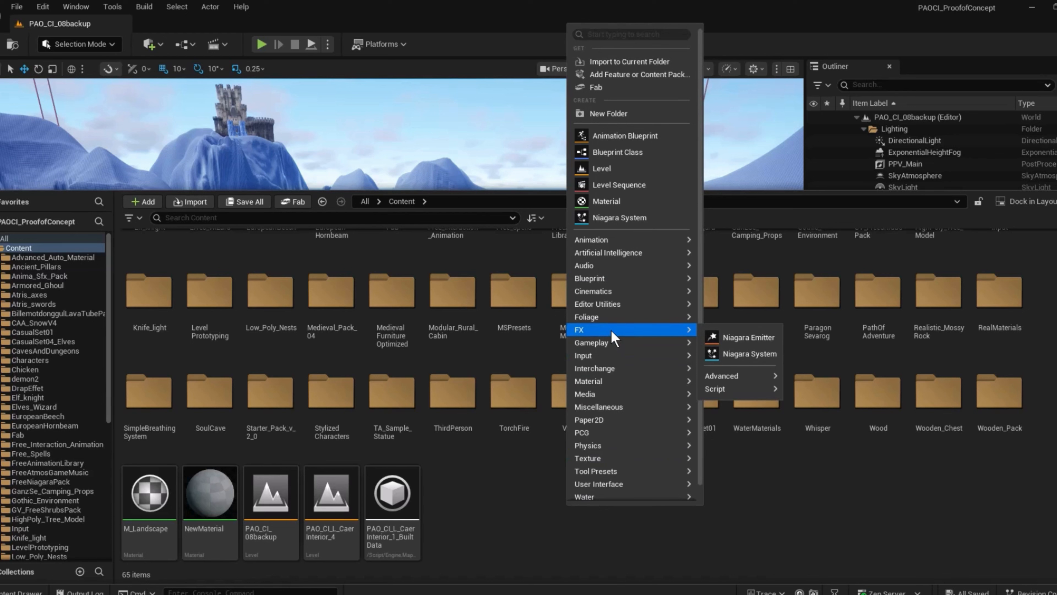
pyautogui.moveTo(618, 385)
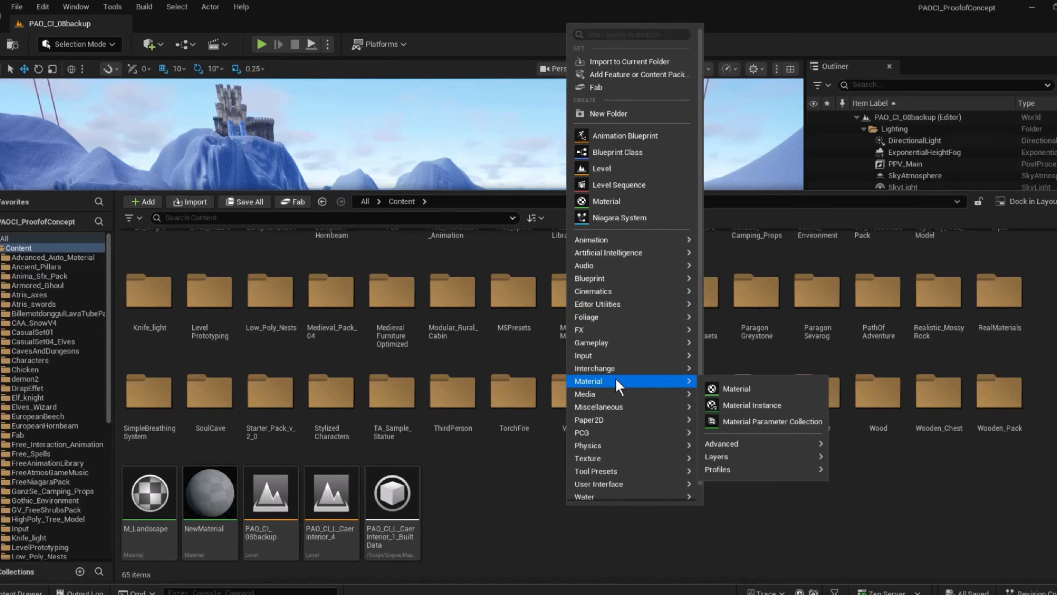
pyautogui.click(709, 389)
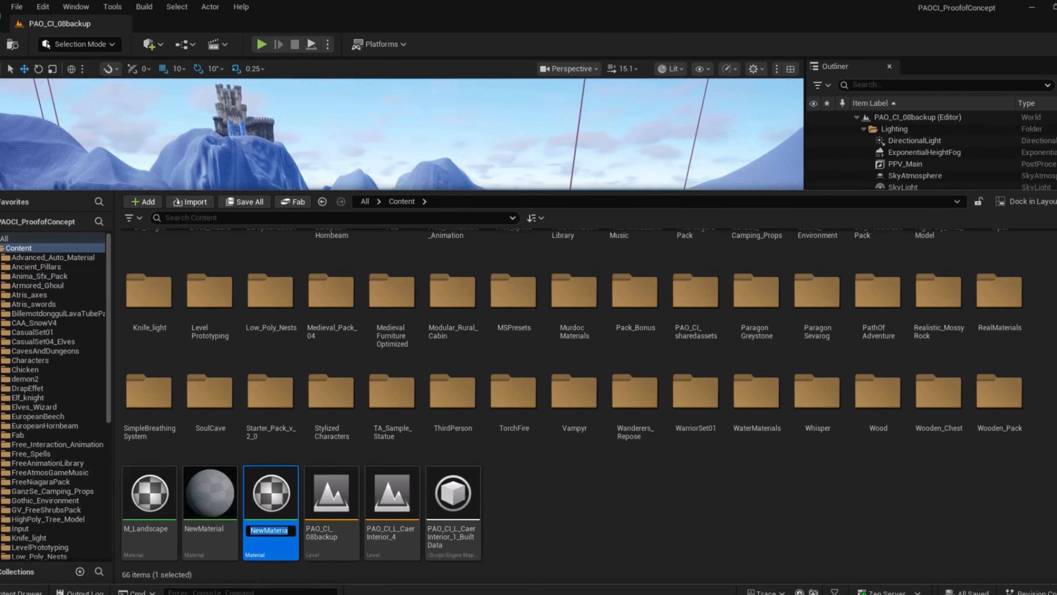
# - Name the new material M_Landscape_Rebuilt and open it in the material editor
pyautogui.write('M_La')
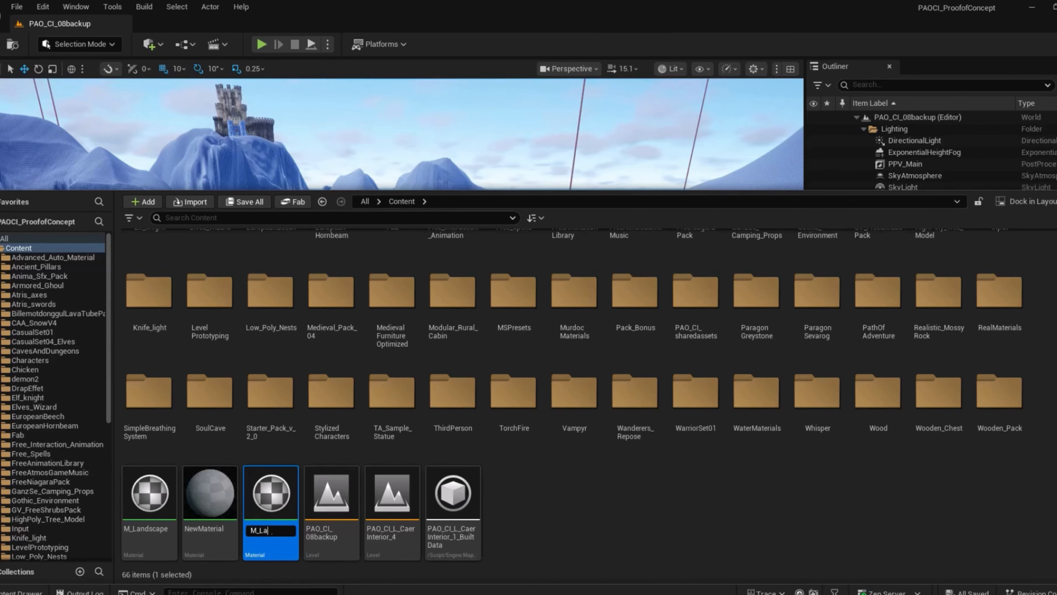
pyautogui.write('ndsca')
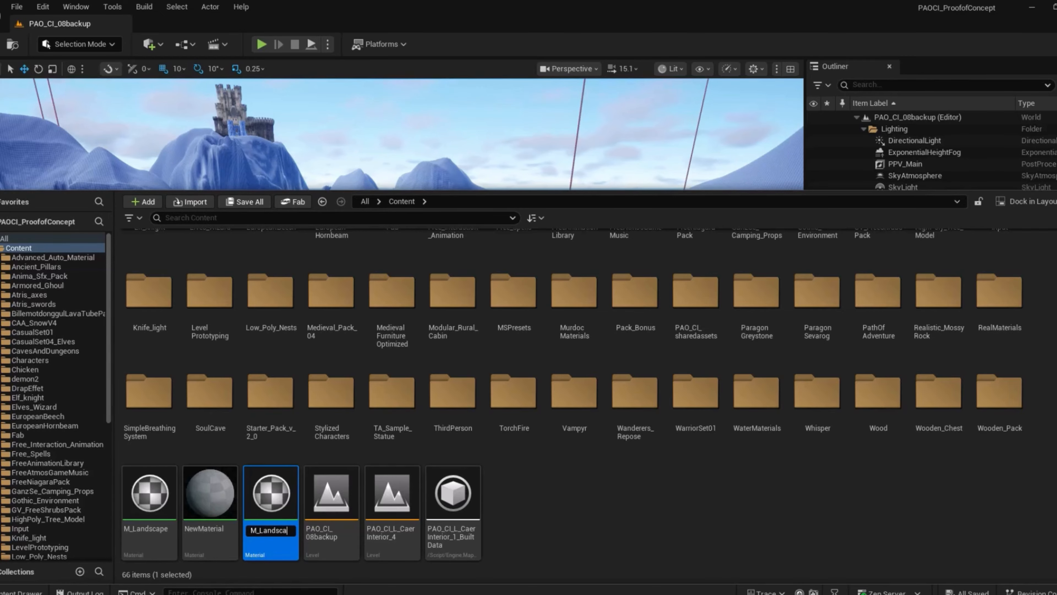
pyautogui.write('pe')
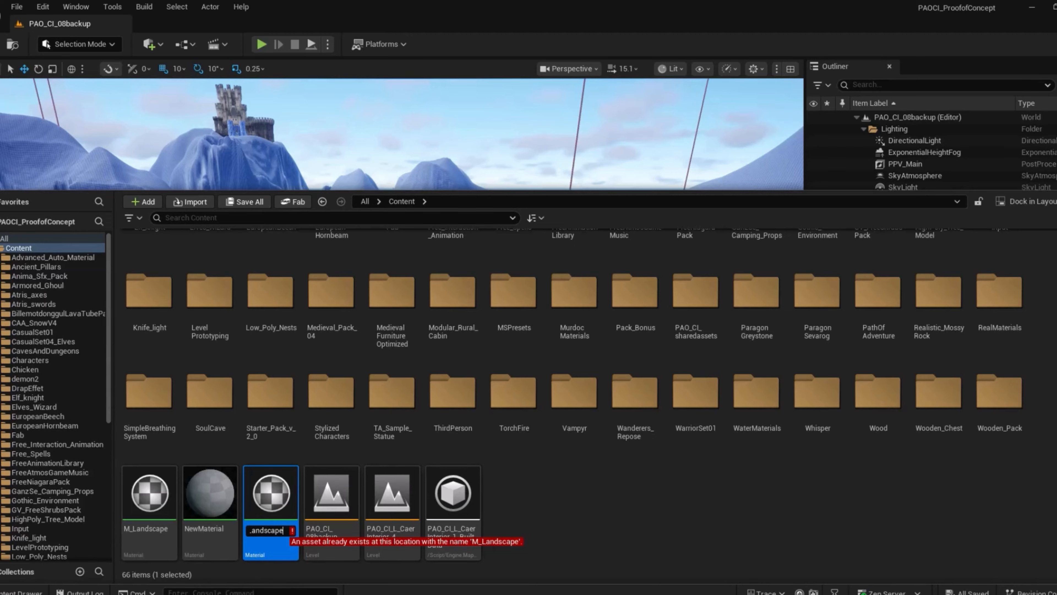
pyautogui.press('BackSpace')
pyautogui.write('e_')
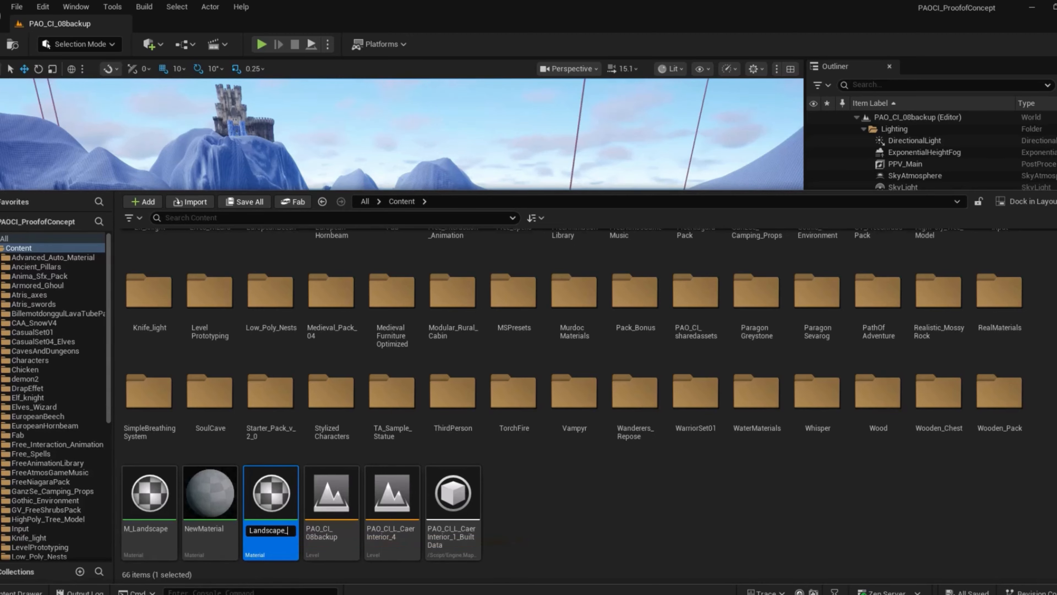
pyautogui.write('Repaired')
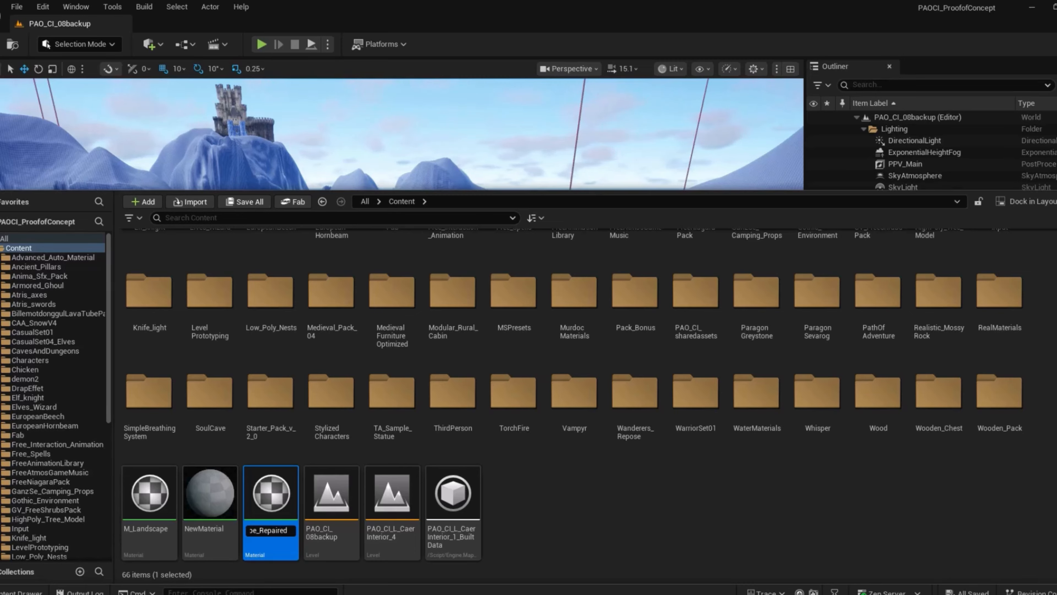
pyautogui.press('BackSpace')
pyautogui.press('BackSpace')
pyautogui.press('BackSpace')
pyautogui.press('BackSpace')
pyautogui.press('BackSpace')
pyautogui.press('BackSpace')
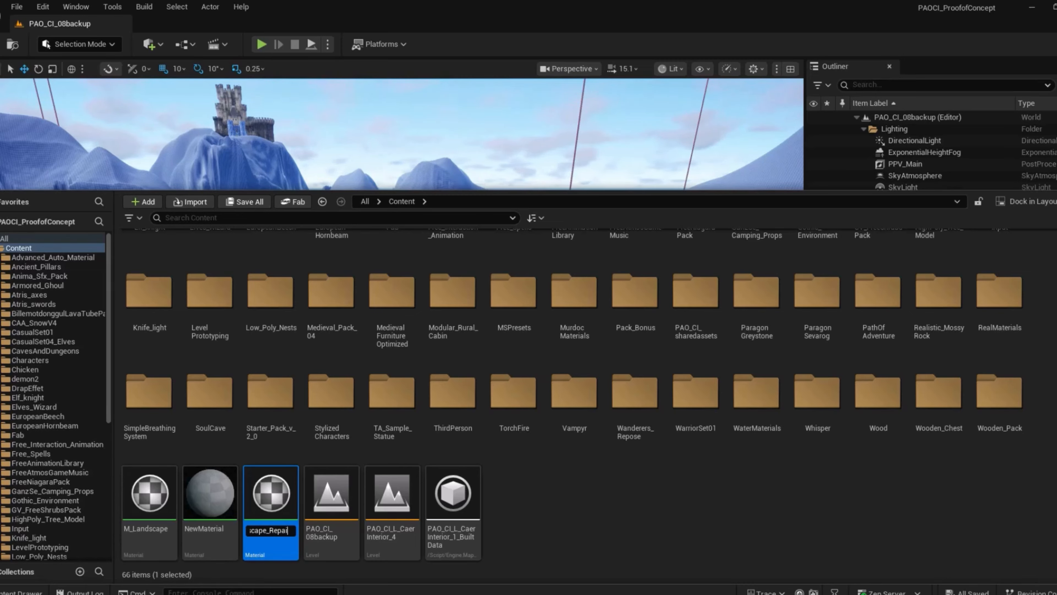
pyautogui.write('built')
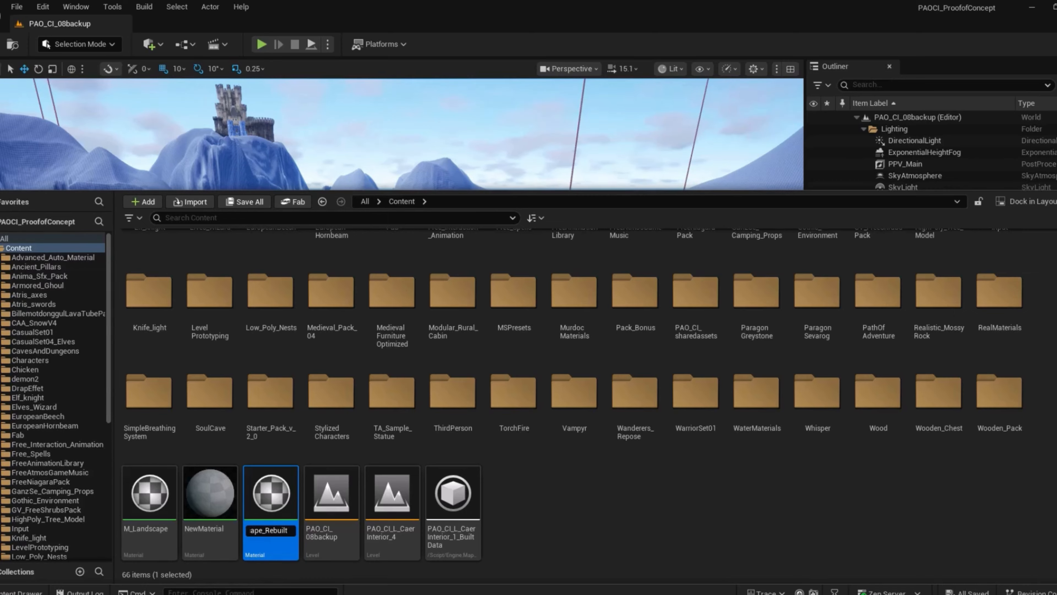
pyautogui.press('Return')
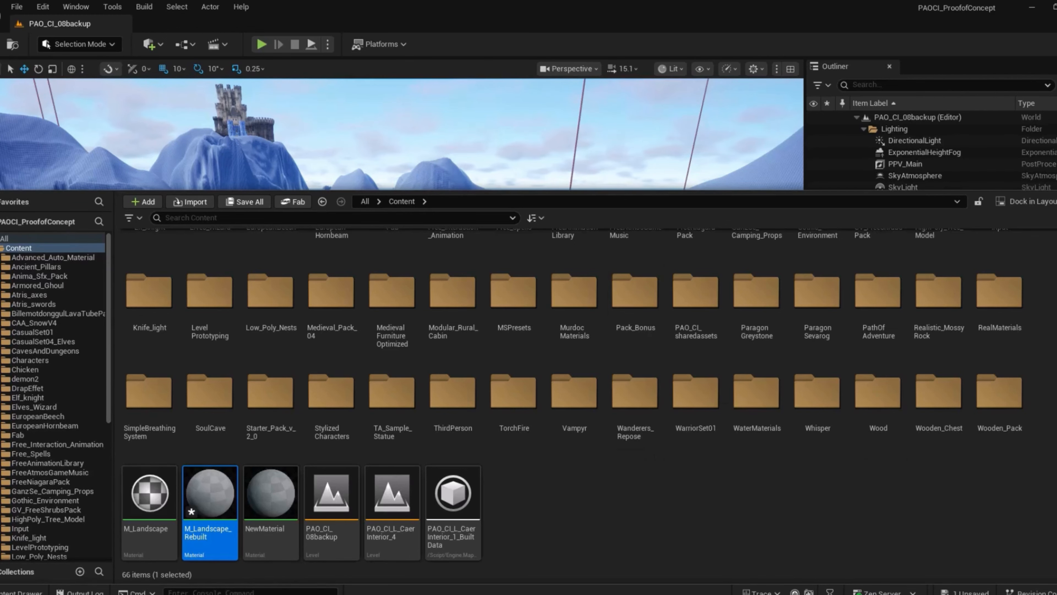
pyautogui.doubleClick(213, 531)
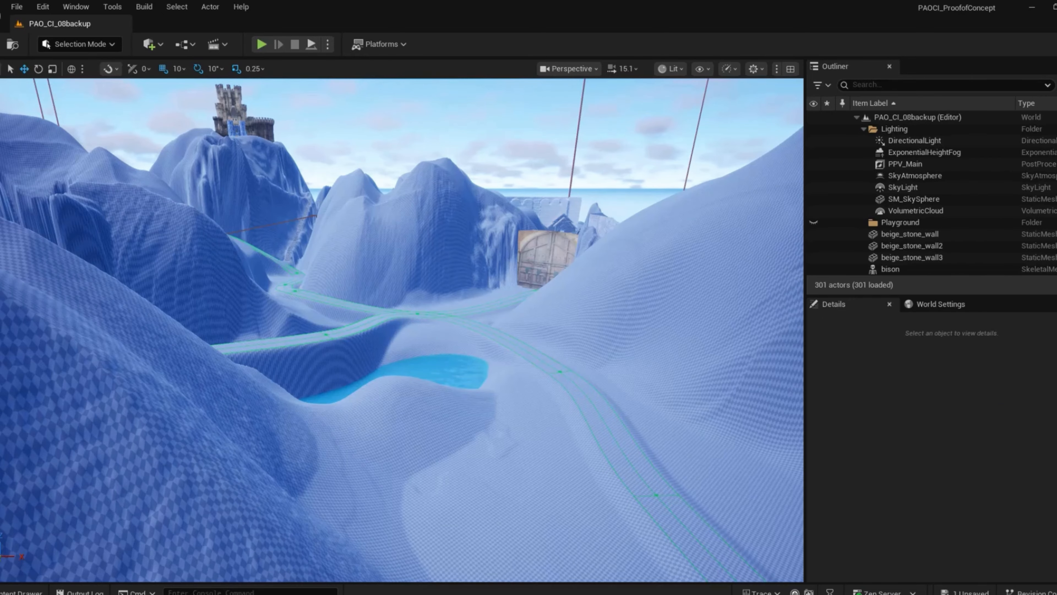
pyautogui.moveTo(336, 27); pyautogui.dragTo(365, 2)
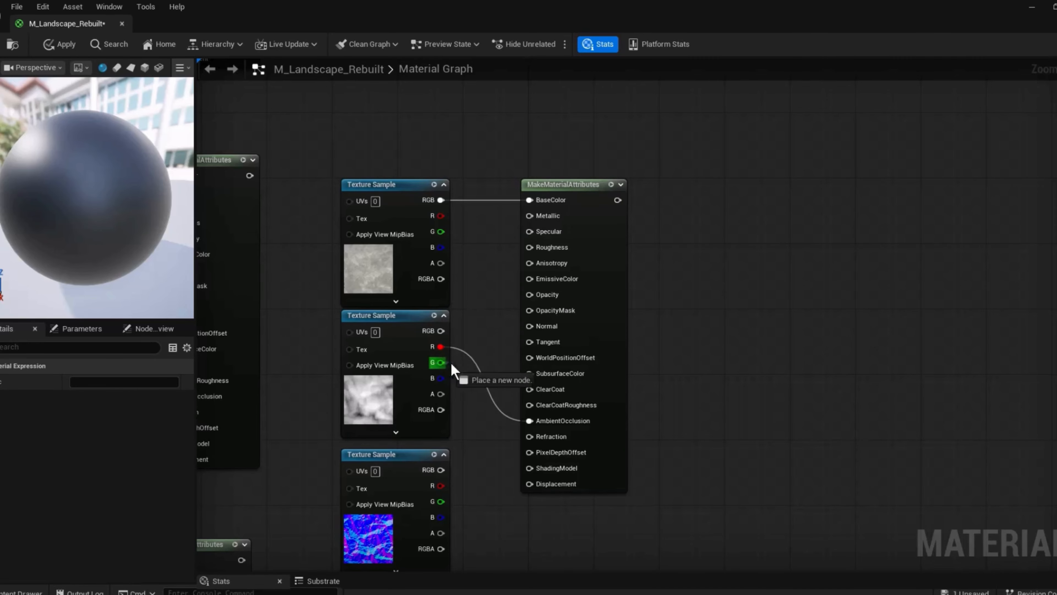
# - Connect the packed texture's G to Roughness and B to Displacement, and the normal map's RGB to Normal on the same MakeMaterialAttributes node
pyautogui.moveTo(440, 362); pyautogui.dragTo(541, 247)
pyautogui.moveTo(440, 378); pyautogui.dragTo(529, 484)
pyautogui.moveTo(447, 474); pyautogui.dragTo(530, 326)
# - Connect the output of the fully wired MakeMaterialAttributes node to the Layer Rock input of the landscape layer blend node
pyautogui.moveTo(673, 246); pyautogui.dragTo(424, 396, button='right')
pyautogui.scroll(-1, 424, 396)
pyautogui.scroll(-1, 424, 396)
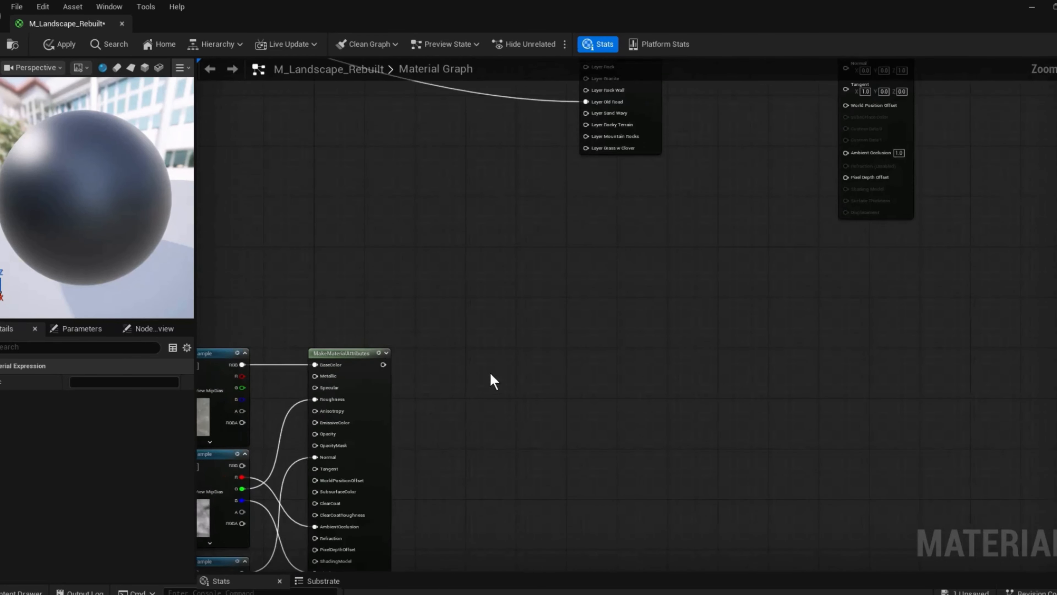
pyautogui.moveTo(490, 373); pyautogui.dragTo(470, 414, button='right')
pyautogui.moveTo(362, 405); pyautogui.dragTo(565, 107)
# - Wire the brown rock textures into their MakeMaterialAttributes node: color to BaseColor, packed R to AmbientOcclusion, G to Roughness, B to Displacement, normal RGB to Normal
pyautogui.scroll(-1, 415, 303)
pyautogui.moveTo(415, 303); pyautogui.dragTo(835, 582, button='right')
pyautogui.scroll(2, 511, 238)
pyautogui.moveTo(611, 359); pyautogui.dragTo(418, 338, button='right')
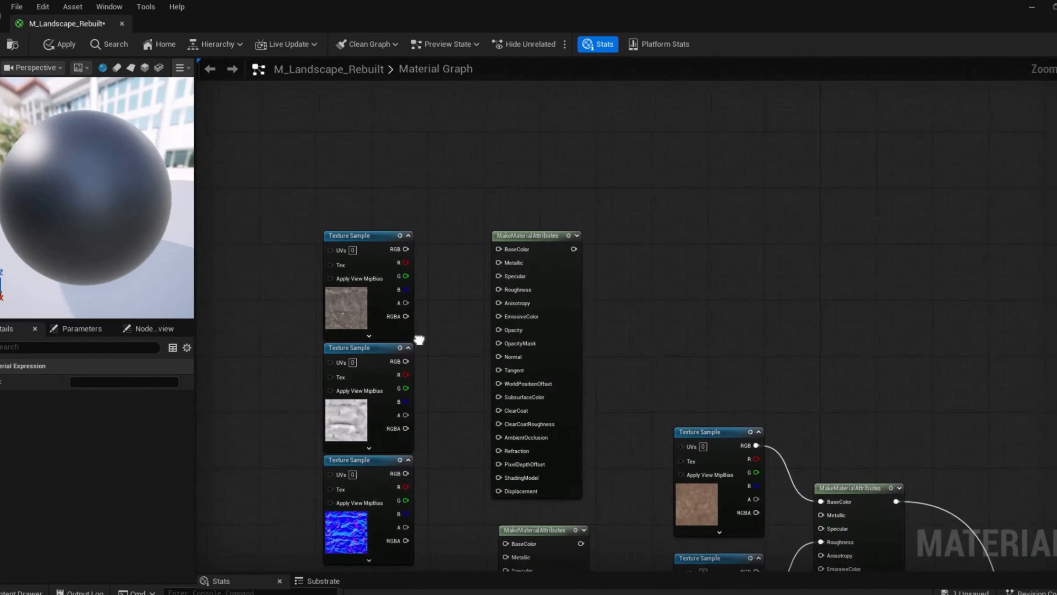
pyautogui.scroll(2, 421, 314)
pyautogui.moveTo(405, 223); pyautogui.dragTo(535, 224)
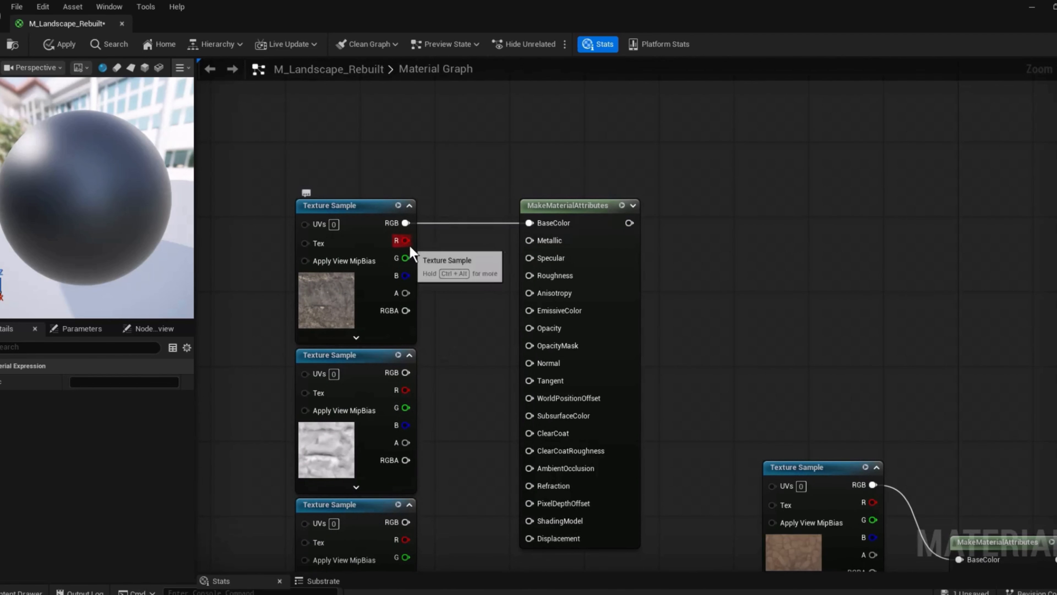
pyautogui.moveTo(405, 389); pyautogui.dragTo(529, 275)
pyautogui.moveTo(405, 425); pyautogui.dragTo(529, 539)
pyautogui.moveTo(406, 521); pyautogui.dragTo(529, 362)
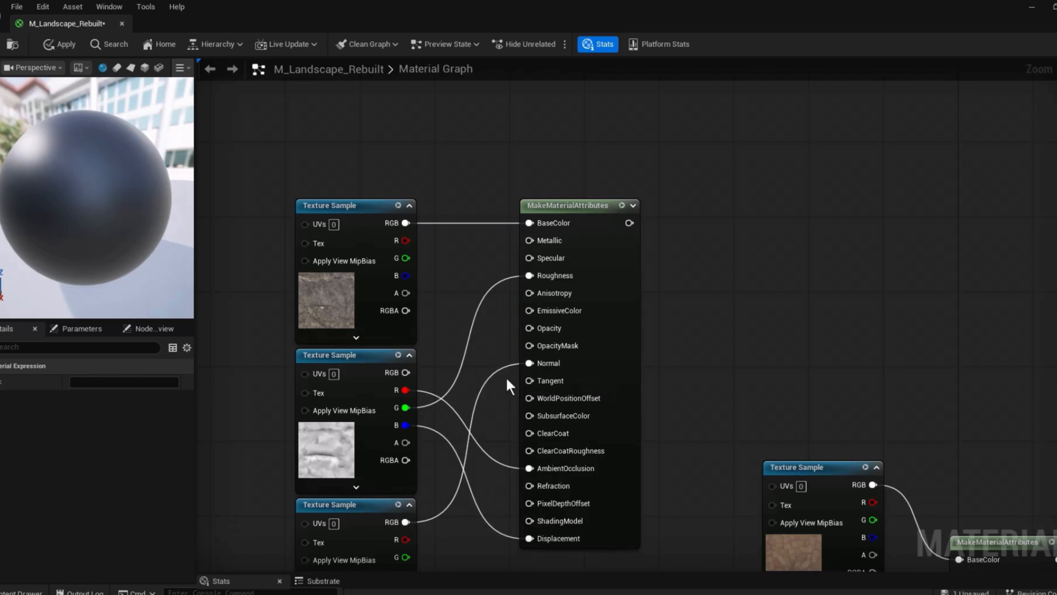
# - Connect the output of the brown rock MakeMaterialAttributes node to the Layer Granite input of the landscape layer blend node
pyautogui.moveTo(480, 334); pyautogui.dragTo(362, 266, button='right')
pyautogui.scroll(-2, 385, 259)
pyautogui.moveTo(564, 246); pyautogui.dragTo(340, 237, button='right')
pyautogui.moveTo(261, 173); pyautogui.dragTo(808, 382)
# - Wire the wavy sand textures into BaseColor, AmbientOcclusion, Roughness, Displacement and Normal of their MakeMaterialAttributes node, and connect its output to Layer Sand Wavy
pyautogui.moveTo(405, 323); pyautogui.dragTo(452, 283, button='right')
pyautogui.moveTo(531, 332); pyautogui.dragTo(363, 280)
pyautogui.moveTo(392, 283); pyautogui.dragTo(597, 296)
pyautogui.moveTo(448, 408); pyautogui.dragTo(608, 484)
pyautogui.moveTo(448, 422); pyautogui.dragTo(606, 337)
pyautogui.moveTo(448, 434); pyautogui.dragTo(597, 404)
pyautogui.moveTo(523, 513); pyautogui.dragTo(541, 416)
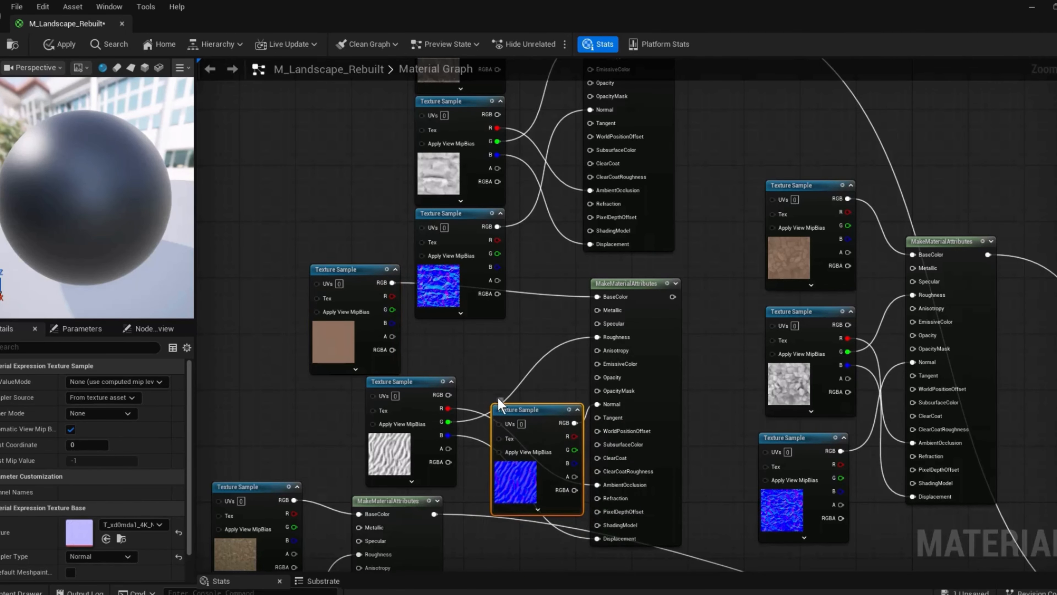
pyautogui.moveTo(688, 320); pyautogui.dragTo(309, 354, button='right')
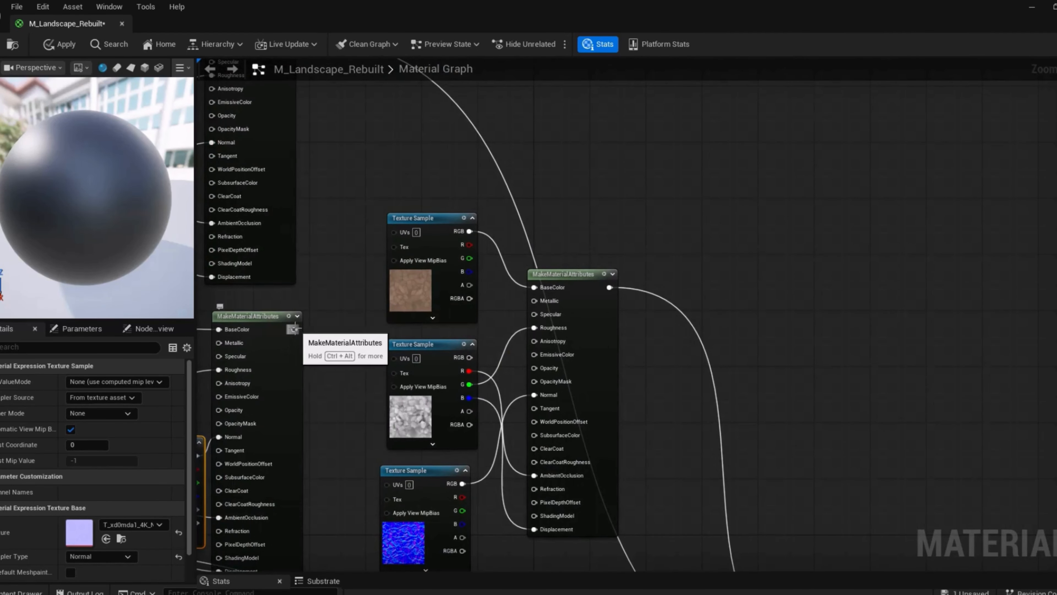
pyautogui.moveTo(294, 329)
pyautogui.mouseDown()
pyautogui.moveTo(776, 488)
pyautogui.moveTo(813, 435)
pyautogui.moveTo(838, 372)
pyautogui.moveTo(838, 343)
pyautogui.mouseUp()
# - Search the project content for clover and add T_sgmkajak_4K_B, T_sgmkajak_4K_H and T_sgmkajak_4K_N to the material graph
pyautogui.moveTo(624, 354); pyautogui.dragTo(850, 369, button='right')
pyautogui.scroll(-2, 850, 368)
pyautogui.moveTo(403, 223); pyautogui.dragTo(434, 159, button='right')
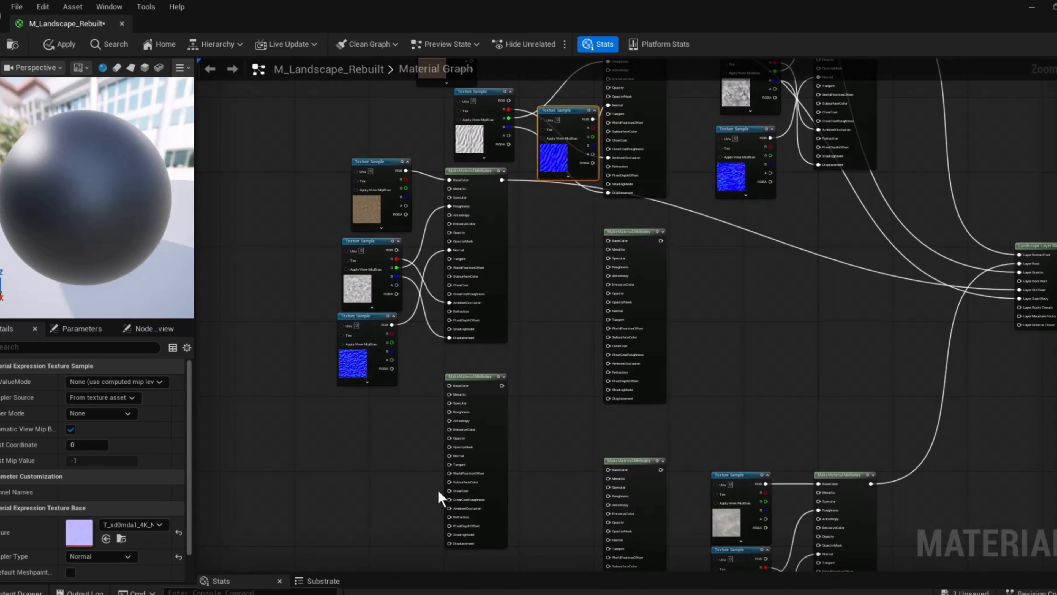
pyautogui.click(29, 593)
pyautogui.click(204, 219)
pyautogui.write('gra')
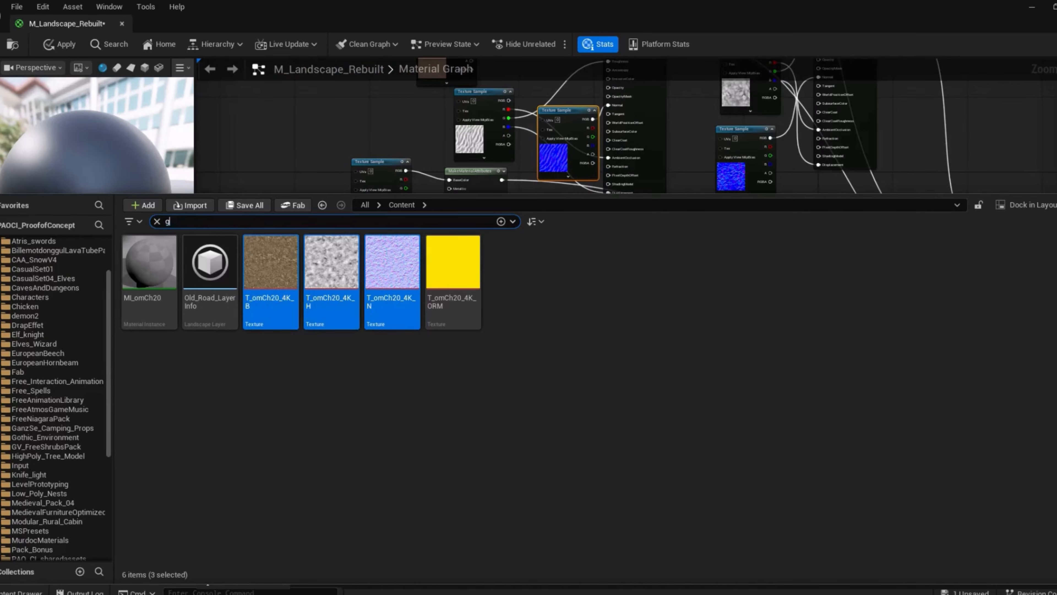
pyautogui.press('BackSpace')
pyautogui.press('BackSpace')
pyautogui.press('BackSpace')
pyautogui.write('clover')
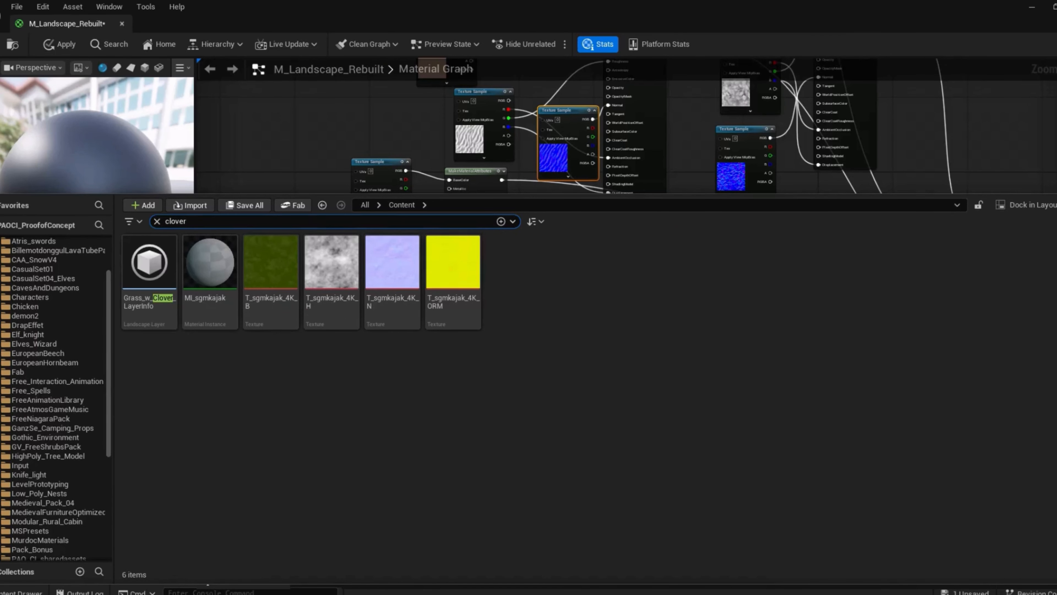
pyautogui.click(270, 263)
pyautogui.keyDown('shift'); pyautogui.click(391, 266); pyautogui.keyUp('shift')
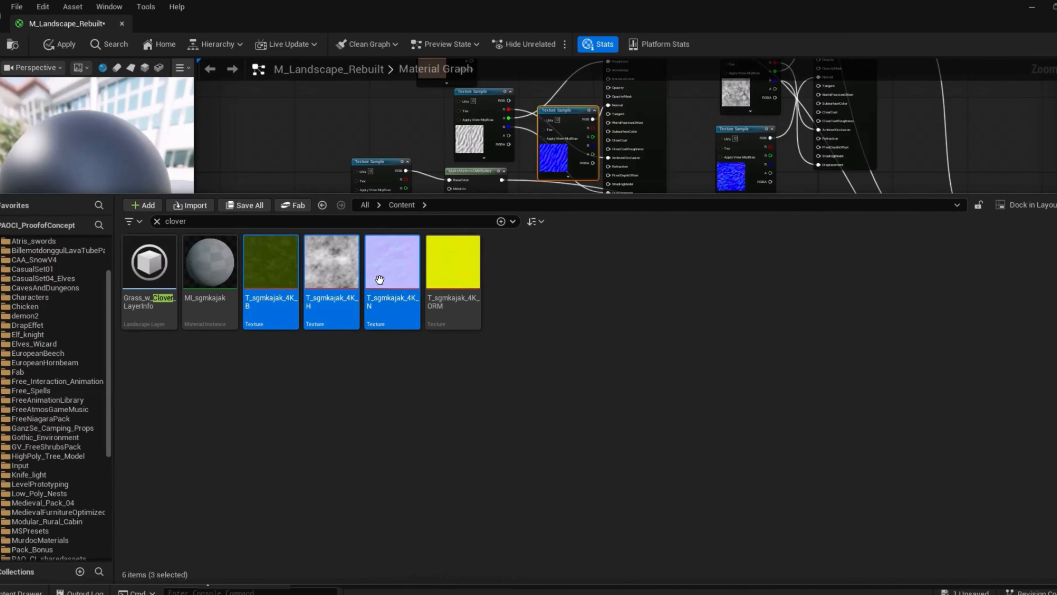
pyautogui.moveTo(391, 271); pyautogui.dragTo(520, 282)
# - Stack the clover color, height and normal texture samples in a column beside the empty MakeMaterialAttributes node
pyautogui.scroll(3, 542, 283)
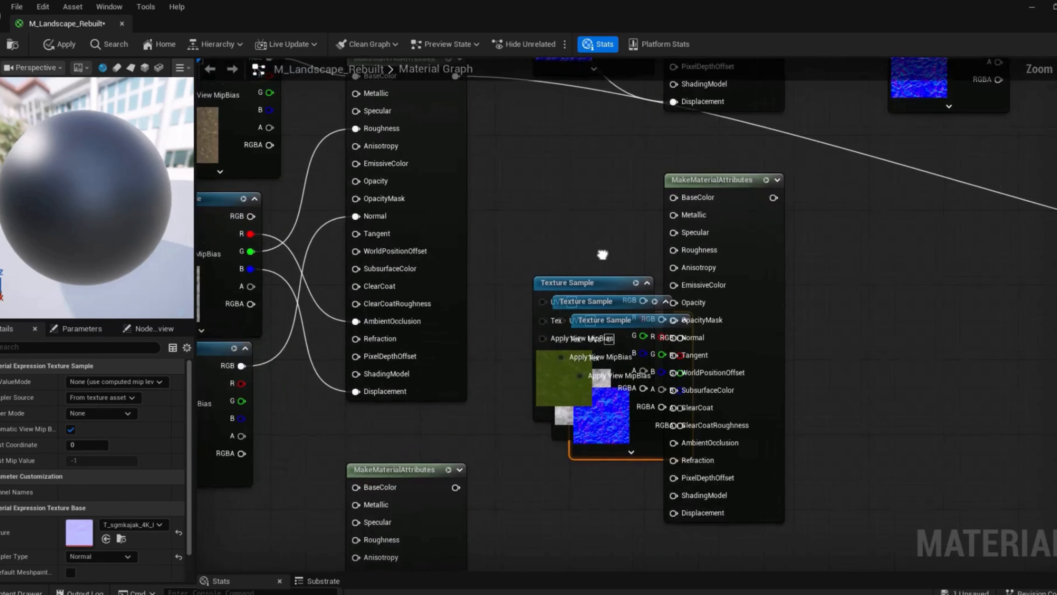
pyautogui.moveTo(602, 253); pyautogui.dragTo(468, 315, button='right')
pyautogui.moveTo(460, 345); pyautogui.dragTo(430, 226)
pyautogui.moveTo(447, 363); pyautogui.dragTo(389, 327)
pyautogui.moveTo(465, 341); pyautogui.dragTo(452, 485)
# - Wire the clover textures into BaseColor, AmbientOcclusion, Roughness, Displacement and Normal of their MakeMaterialAttributes node, and connect its output to Layer Grass w Clover
pyautogui.moveTo(481, 194); pyautogui.dragTo(539, 214)
pyautogui.moveTo(481, 361); pyautogui.dragTo(519, 462)
pyautogui.moveTo(481, 379); pyautogui.dragTo(539, 266)
pyautogui.moveTo(482, 397); pyautogui.dragTo(538, 528)
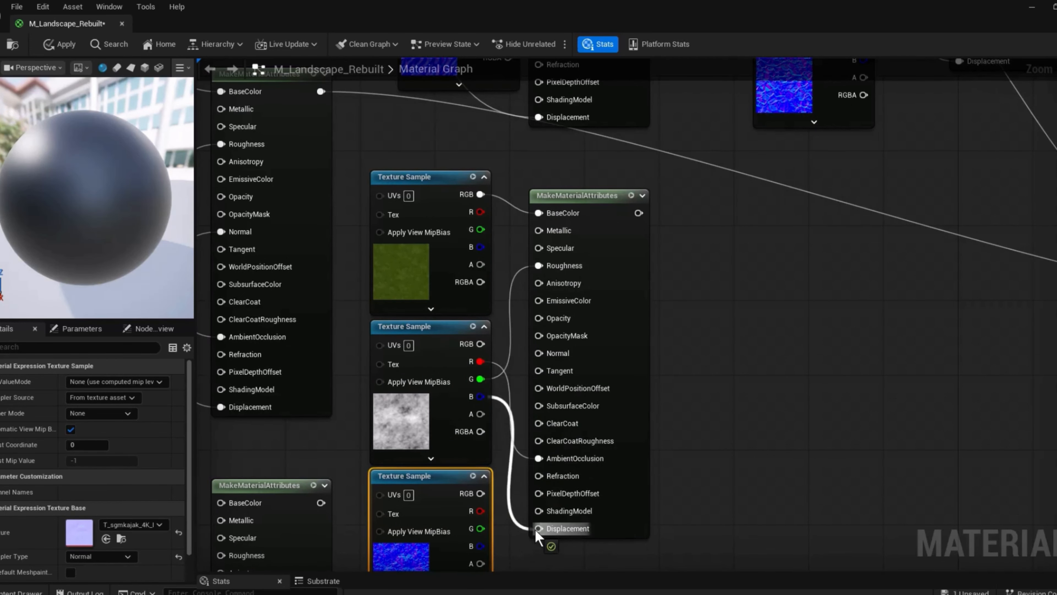
pyautogui.moveTo(481, 493); pyautogui.dragTo(539, 354)
pyautogui.moveTo(750, 308); pyautogui.dragTo(332, 382, button='right')
pyautogui.moveTo(224, 288); pyautogui.dragTo(383, 455)
# - Search the project content for rock wall and inspect the matching assets for a usable texture set
pyautogui.scroll(-5, 383, 455)
pyautogui.moveTo(337, 433); pyautogui.dragTo(543, 239, button='right')
pyautogui.scroll(7, 580, 248)
pyautogui.moveTo(462, 314); pyautogui.dragTo(1056, 227, button='right')
pyautogui.hotkey('ctrl', 'space')
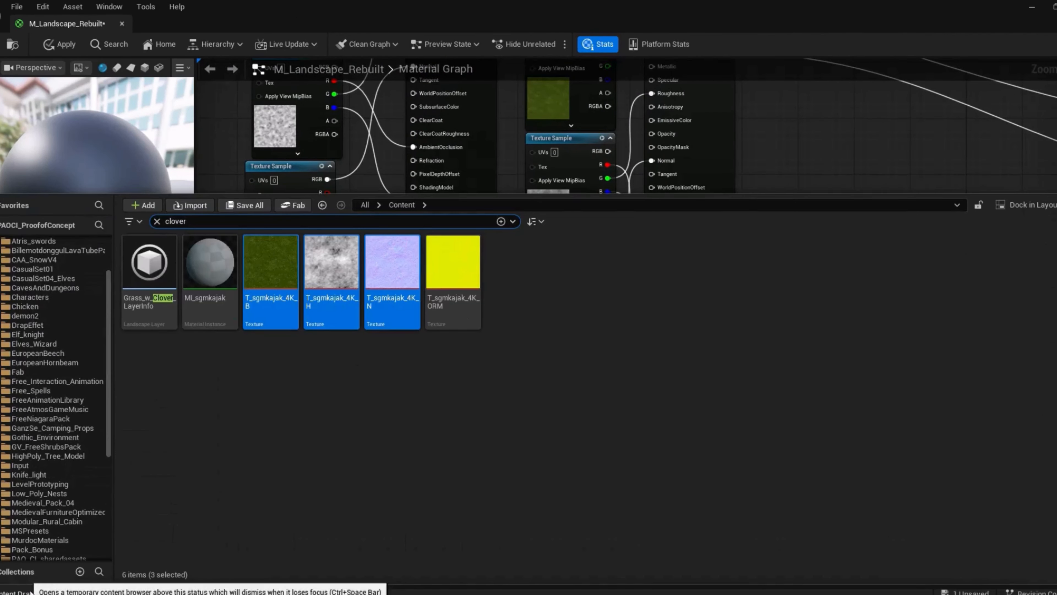
pyautogui.write('rock wall')
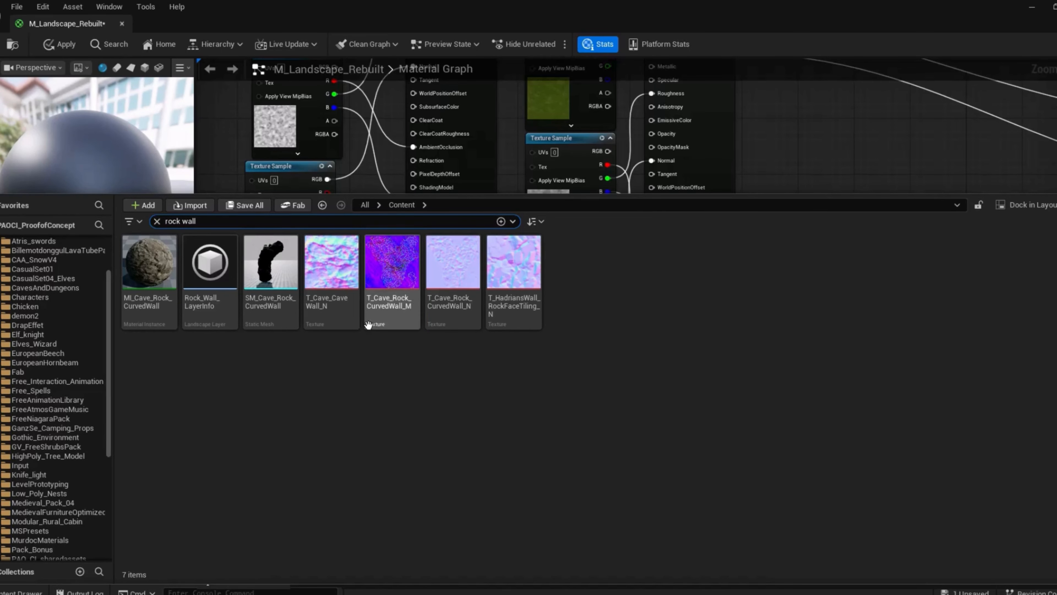
pyautogui.moveTo(295, 319)
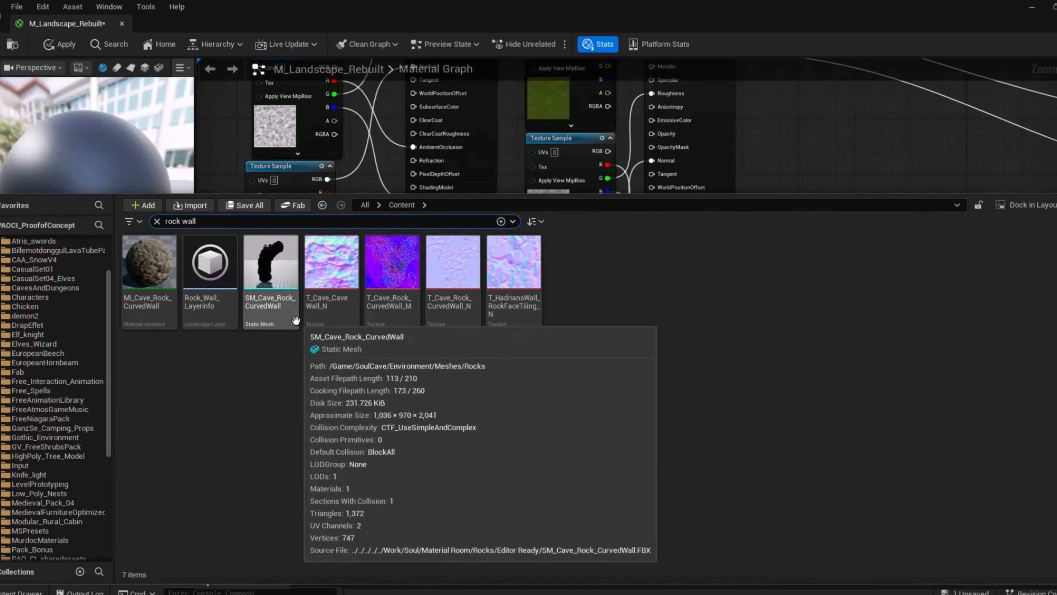
pyautogui.moveTo(522, 307)
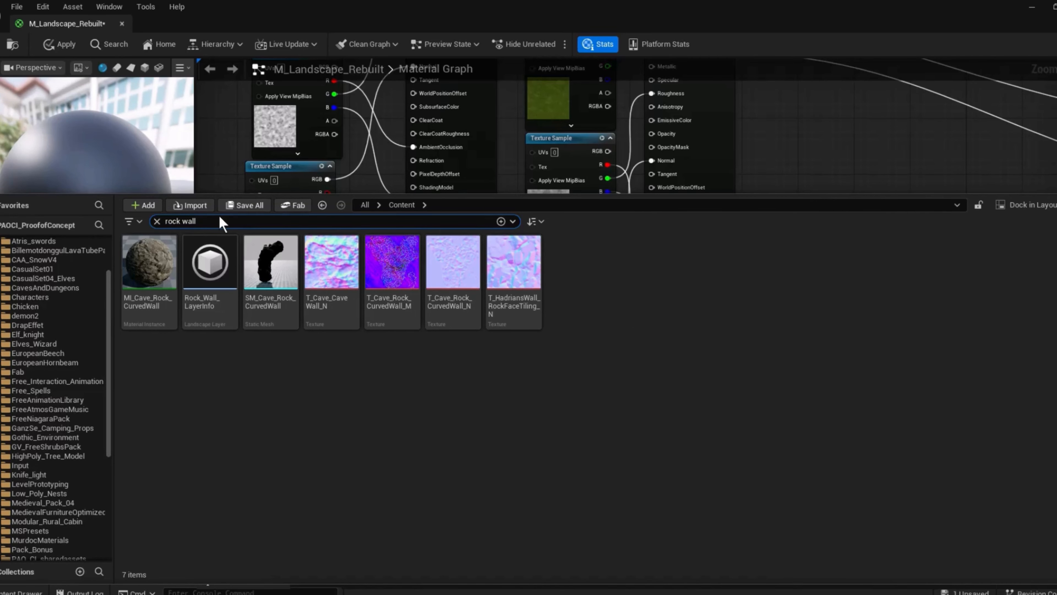
# - Search the project content for wall and look through the results for a suitable rock wall texture set
pyautogui.write('wall')
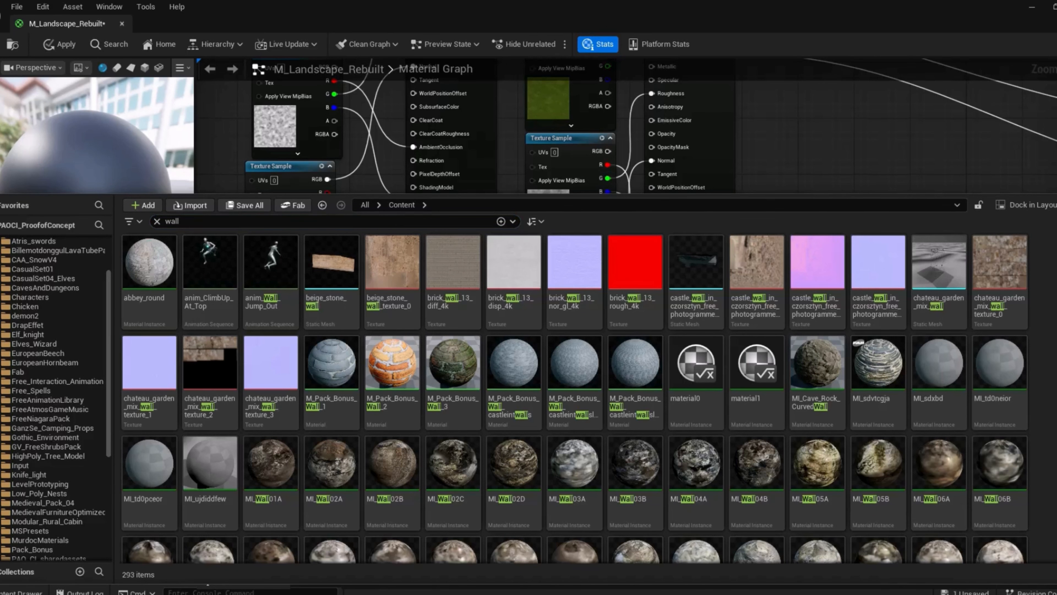
pyautogui.scroll(-6, 998, 374)
pyautogui.scroll(-6, 1055, 392)
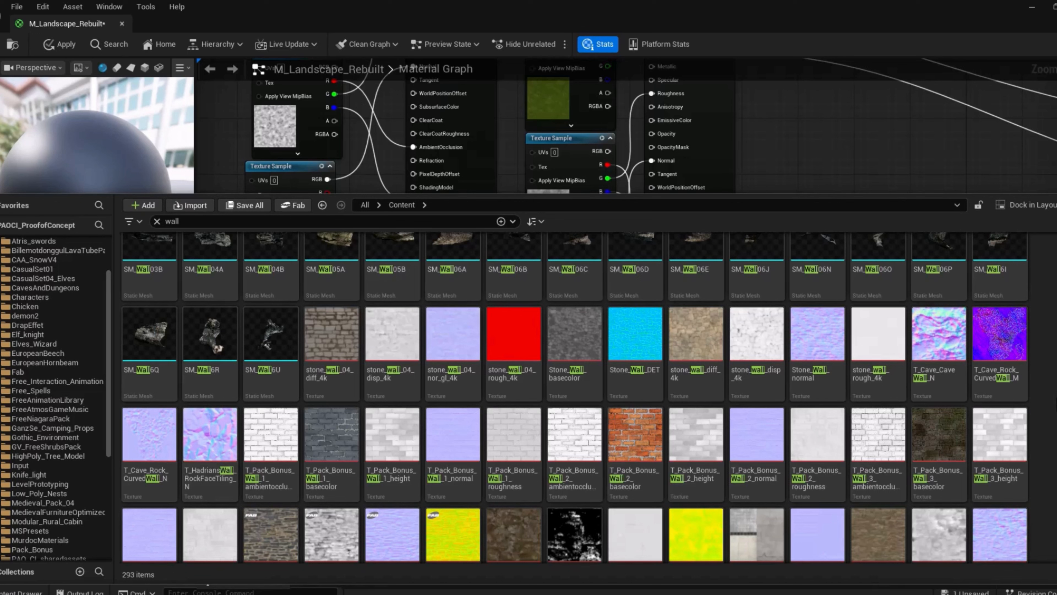
pyautogui.scroll(-4, 574, 398)
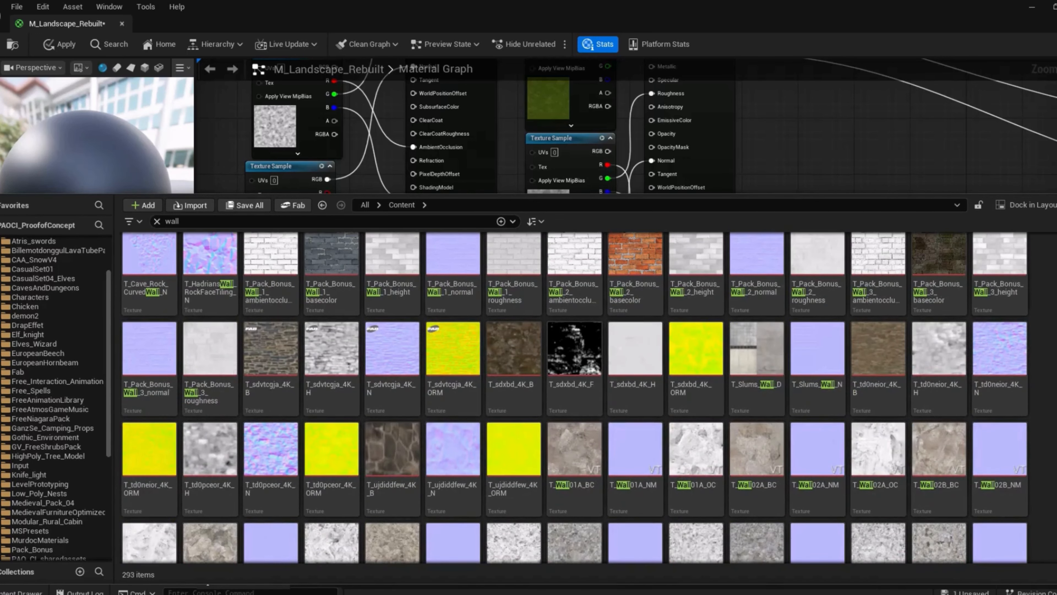
pyautogui.scroll(2, 574, 398)
pyautogui.scroll(-4, 574, 398)
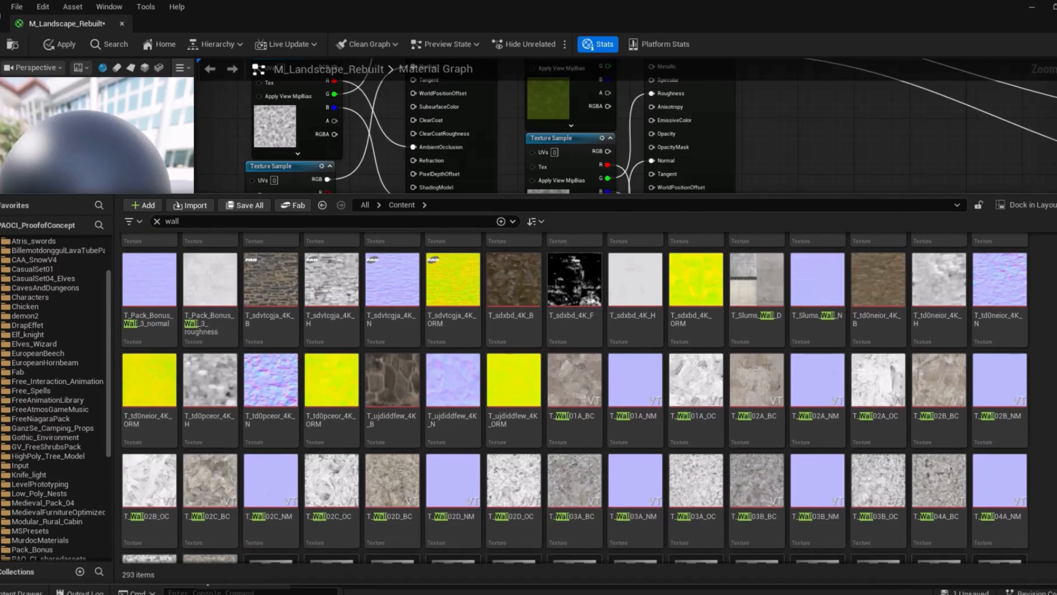
pyautogui.scroll(-2, 1052, 452)
pyautogui.scroll(-8, 574, 398)
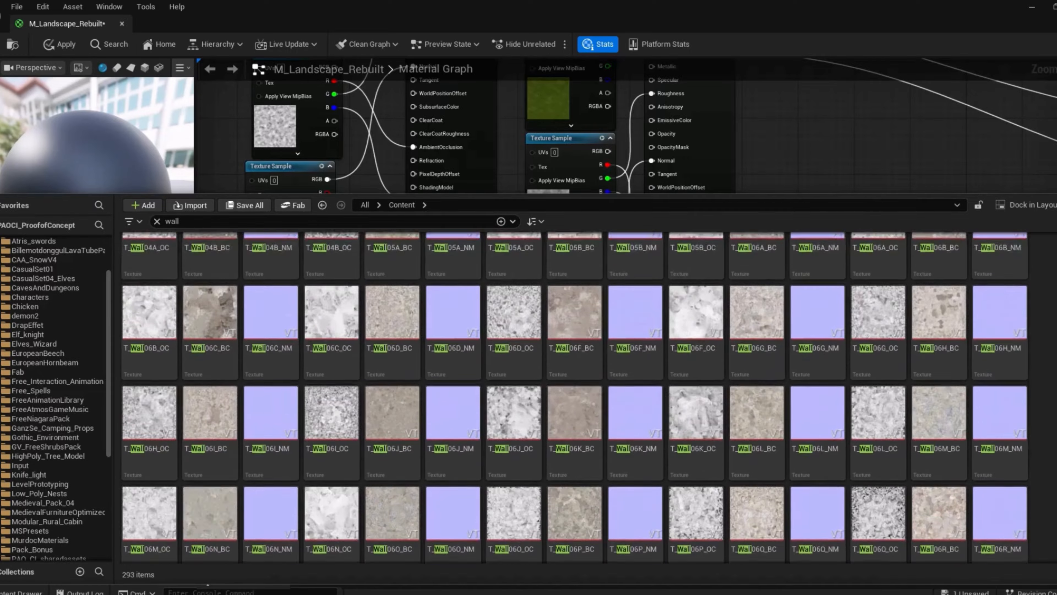
pyautogui.scroll(-5, 574, 398)
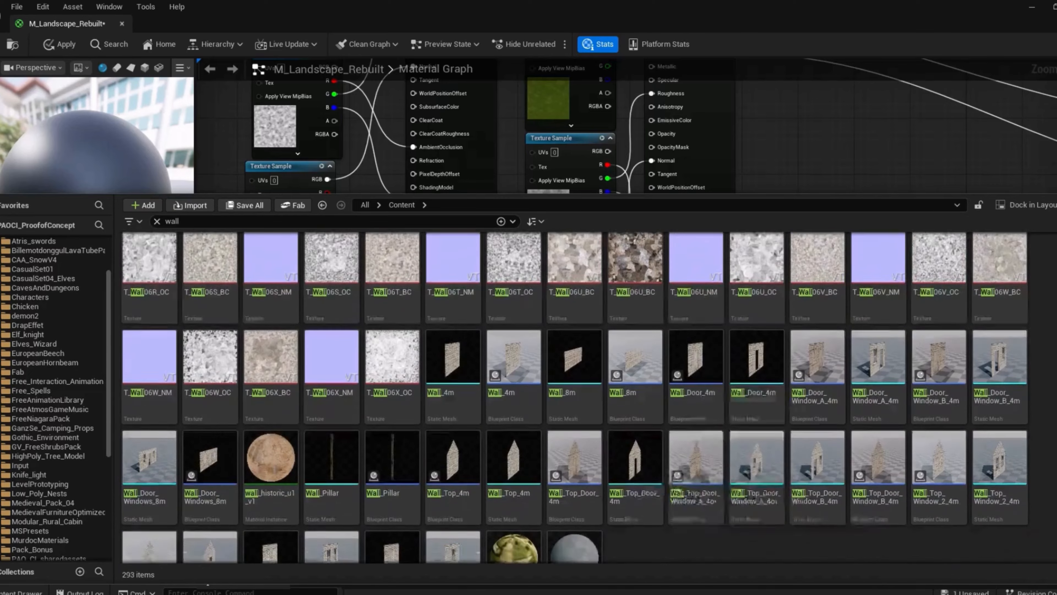
pyautogui.scroll(5, 574, 398)
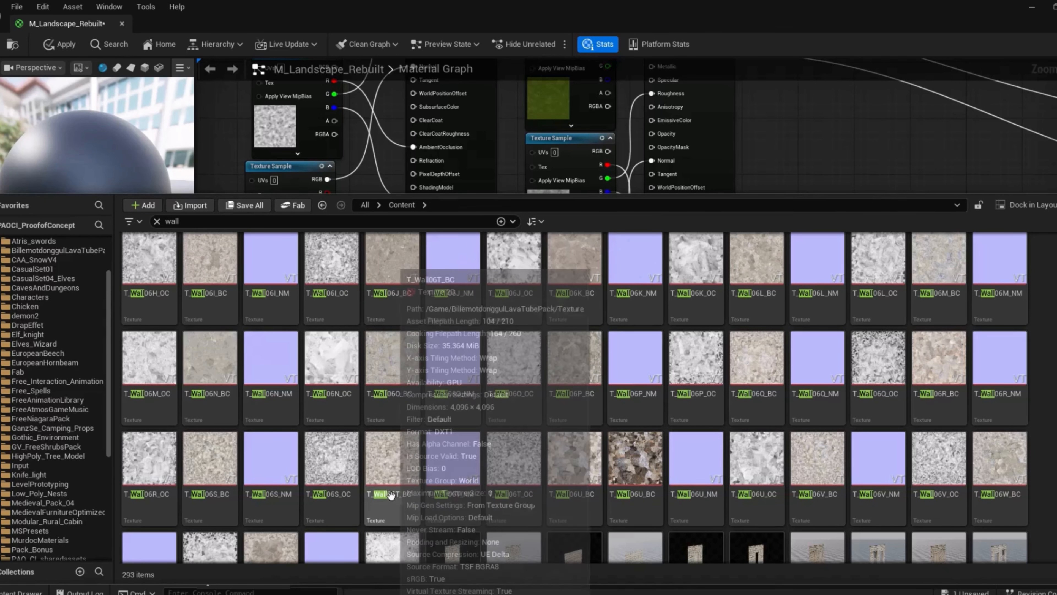
pyautogui.scroll(1, 544, 447)
pyautogui.scroll(10, 544, 447)
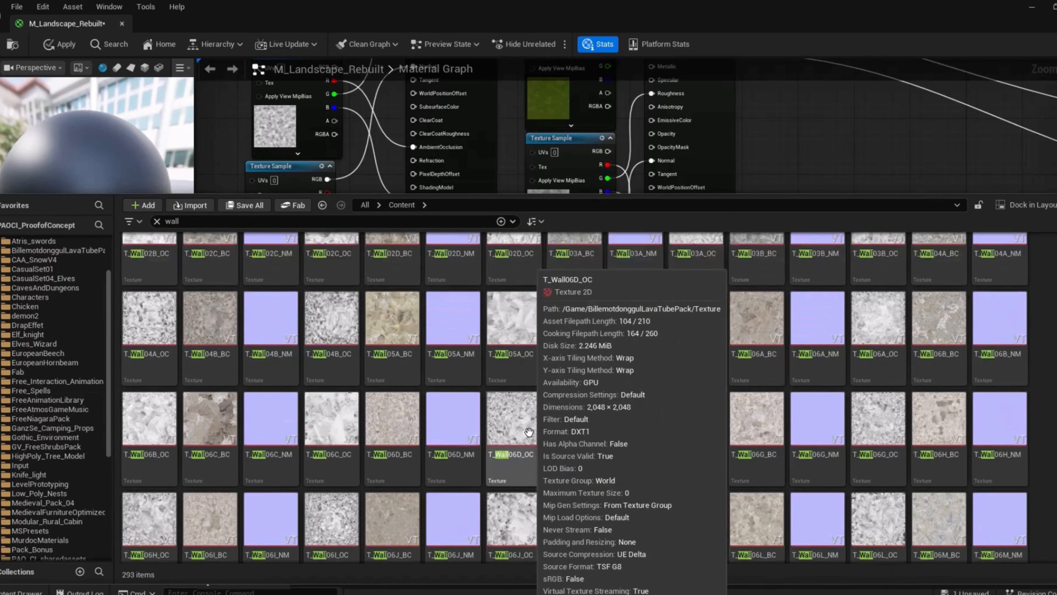
# - Add T_td0pceor_4K_H, T_td0pceor_4K_N and T_td0pceor_4K_ORM to the graph and stack them beside the next empty MakeMaterialAttributes node
pyautogui.click(210, 378)
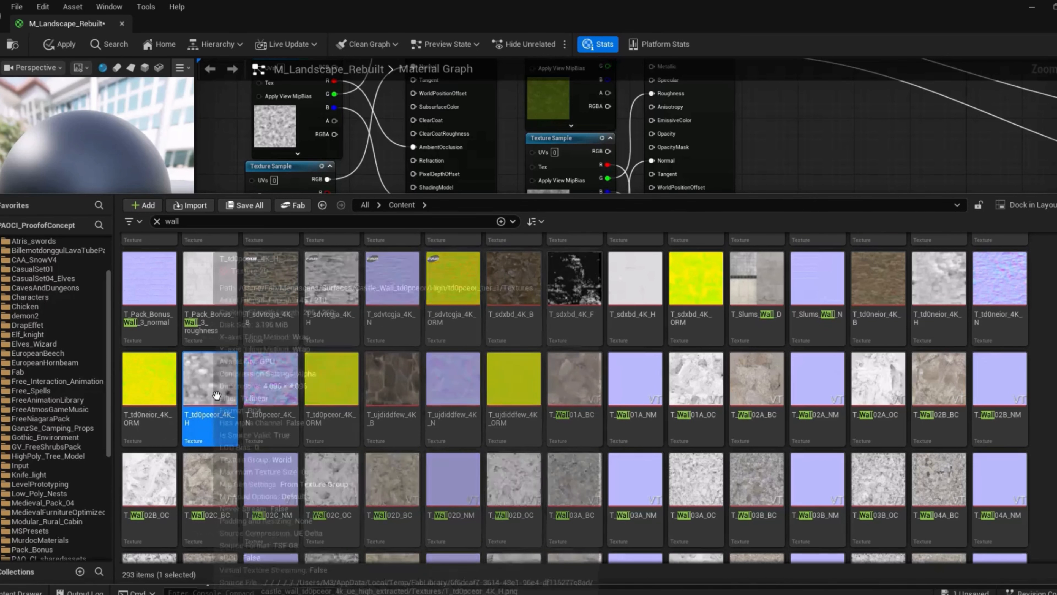
pyautogui.keyDown('ctrl'); pyautogui.click(271, 379); pyautogui.keyUp('ctrl')
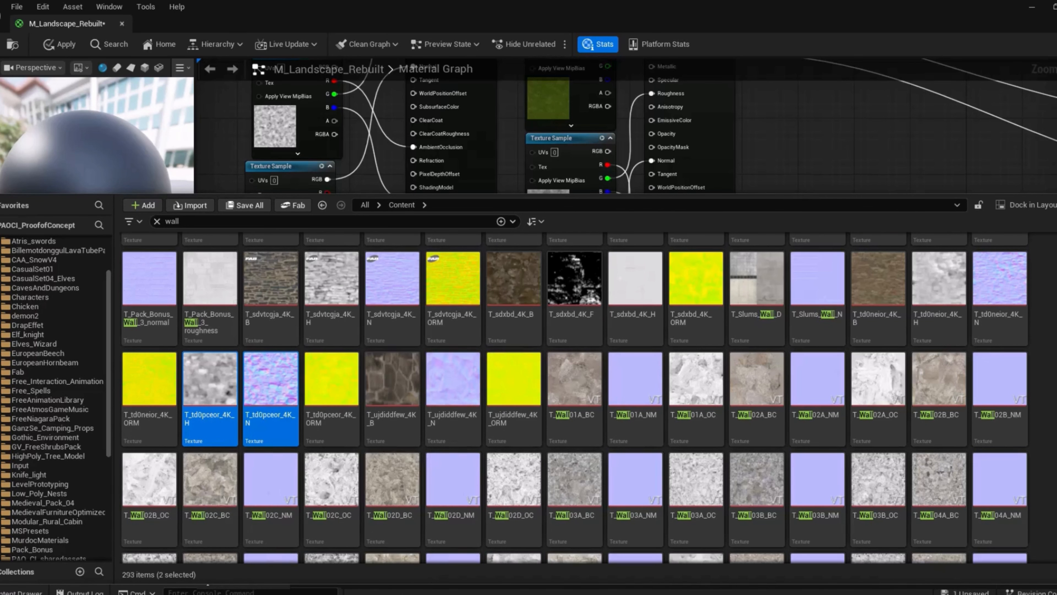
pyautogui.keyDown('ctrl'); pyautogui.click(321, 405); pyautogui.keyUp('ctrl')
pyautogui.moveTo(320, 405); pyautogui.dragTo(308, 297)
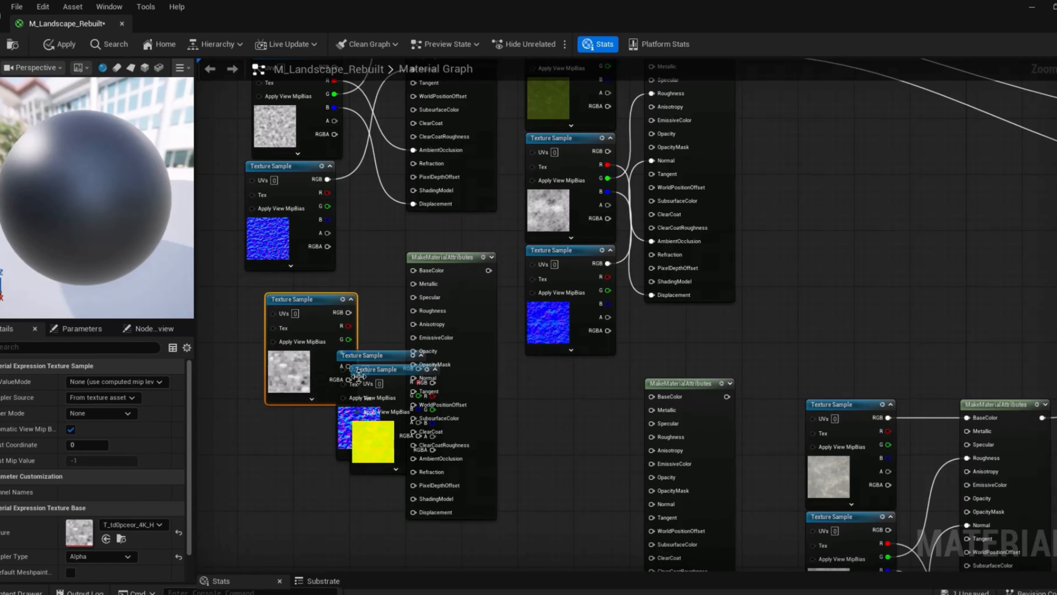
pyautogui.moveTo(359, 376); pyautogui.dragTo(274, 418)
pyautogui.moveTo(365, 363); pyautogui.dragTo(295, 531)
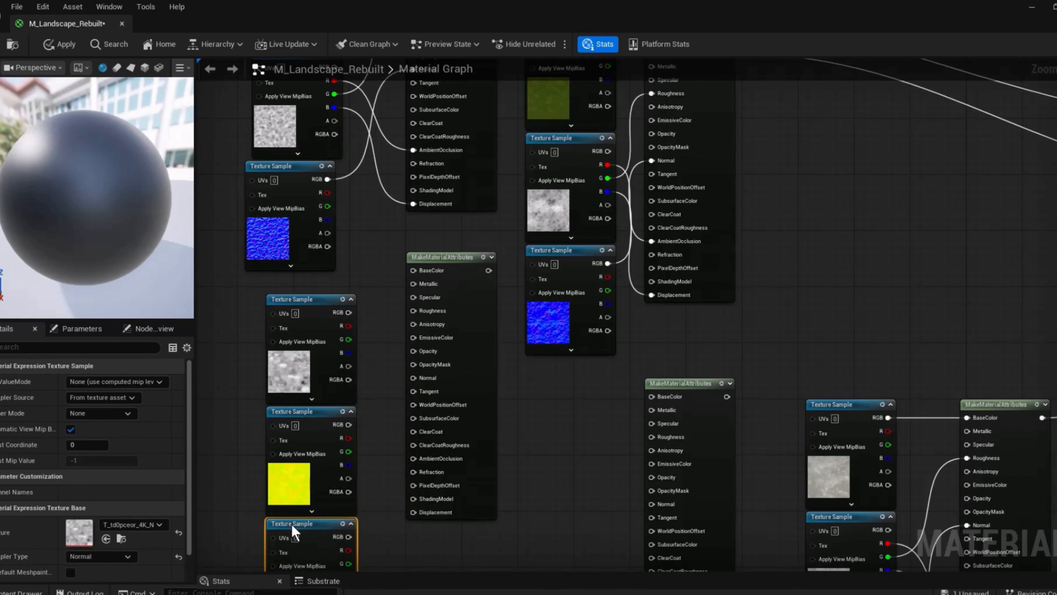
# - Wire height RGB to BaseColor, ORM R/G/B to AmbientOcclusion, Roughness and Displacement, and normal RGB to Normal, then connect the node's output to Layer Rock Wall
pyautogui.moveTo(349, 312); pyautogui.dragTo(413, 270)
pyautogui.moveTo(348, 438); pyautogui.dragTo(427, 462)
pyautogui.moveTo(348, 452); pyautogui.dragTo(346, 455)
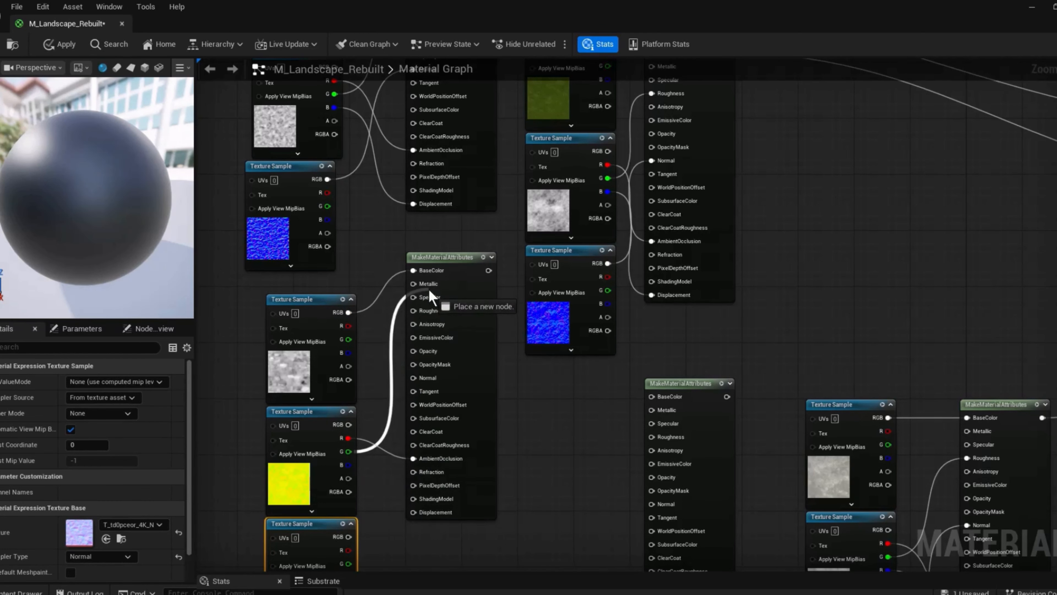
pyautogui.moveTo(431, 296); pyautogui.dragTo(413, 310)
pyautogui.moveTo(349, 465); pyautogui.dragTo(413, 512)
pyautogui.moveTo(348, 536); pyautogui.dragTo(414, 377)
pyautogui.moveTo(489, 266); pyautogui.dragTo(649, 114)
# - Search the project content for rocky and add the Rocky_Ground basecolor, DET, height and normal textures to the material graph
pyautogui.moveTo(536, 283); pyautogui.dragTo(686, 354, button='right')
pyautogui.scroll(-5, 938, 162)
pyautogui.scroll(4, 677, 327)
pyautogui.moveTo(666, 292); pyautogui.dragTo(616, 411, button='right')
pyautogui.scroll(2, 615, 411)
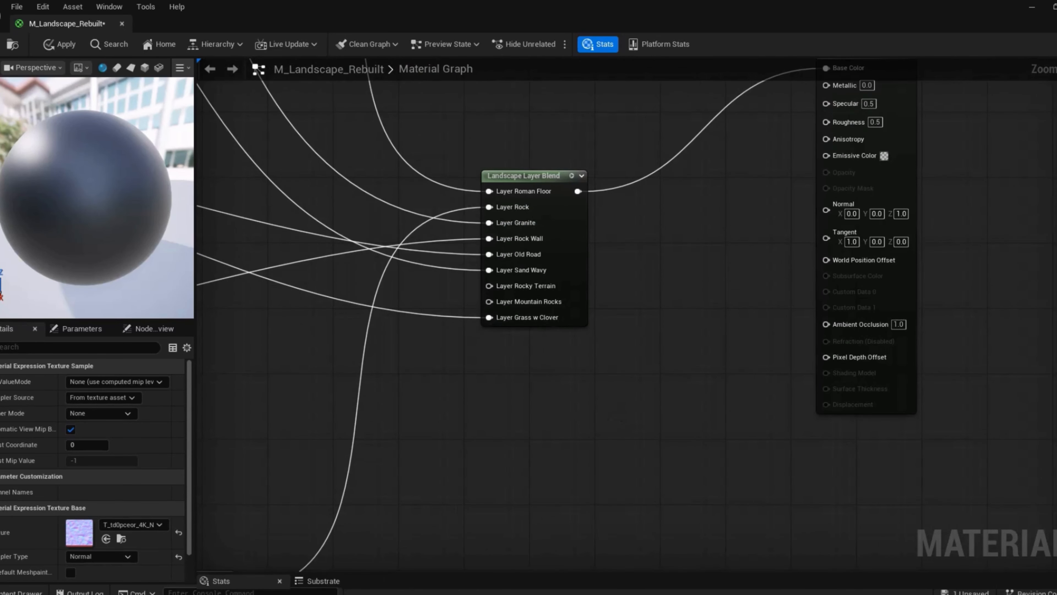
pyautogui.click(25, 592)
pyautogui.write('rocky')
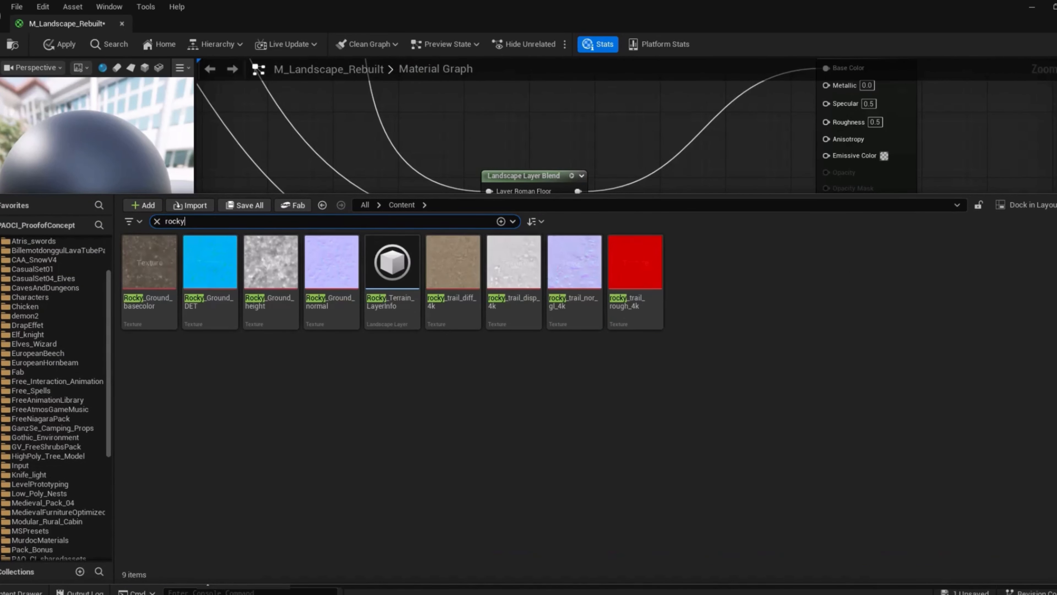
pyautogui.moveTo(133, 242); pyautogui.dragTo(243, 262)
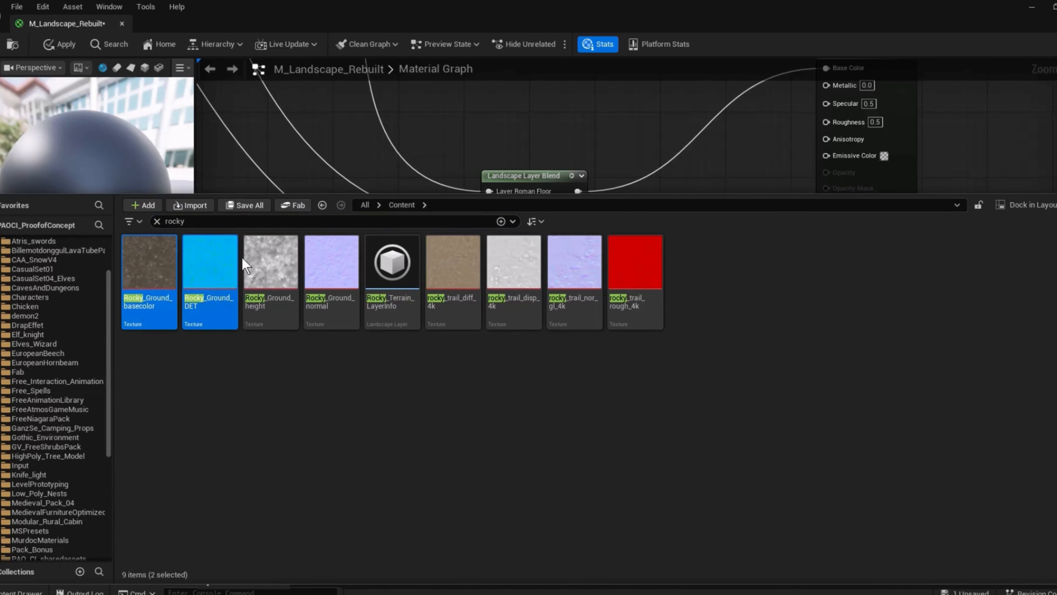
pyautogui.keyDown('ctrl'); pyautogui.click(270, 243); pyautogui.keyUp('ctrl')
pyautogui.click(258, 282)
pyautogui.click(161, 273)
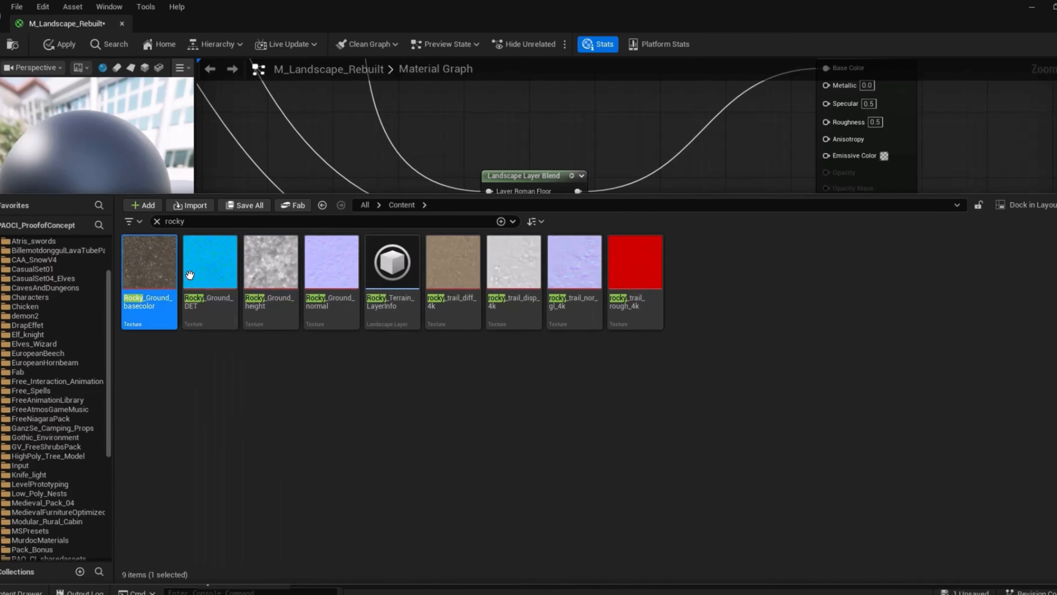
pyautogui.keyDown('ctrl'); pyautogui.click(208, 271); pyautogui.keyUp('ctrl')
pyautogui.keyDown('shift'); pyautogui.click(312, 263); pyautogui.keyUp('shift')
pyautogui.moveTo(312, 263); pyautogui.dragTo(530, 426)
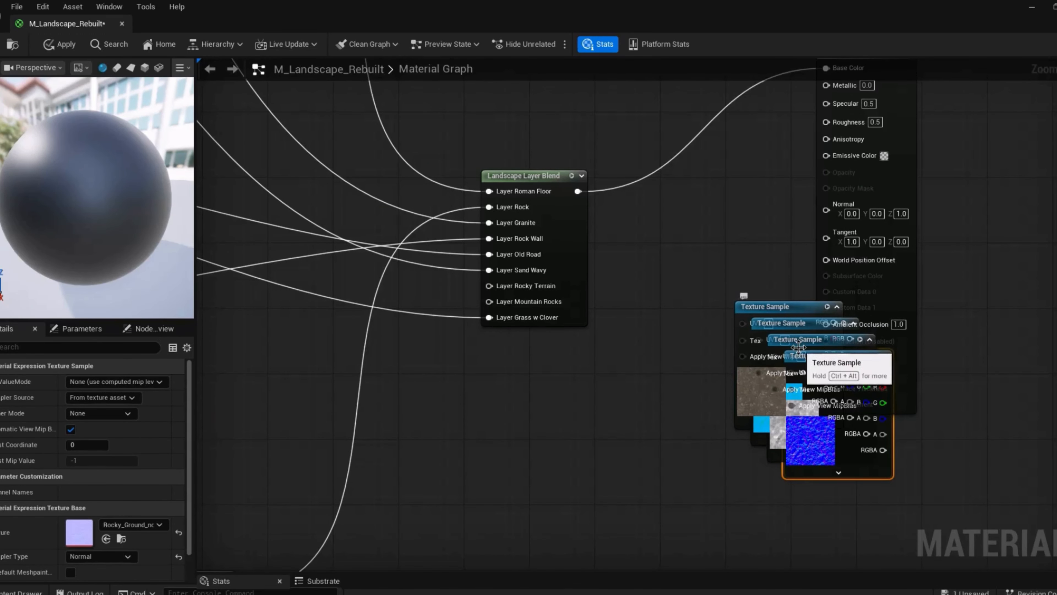
# - Undo the placement of the four Rocky_Ground texture samples and return to the empty MakeMaterialAttributes nodes
pyautogui.hotkey('ctrl', 'z')
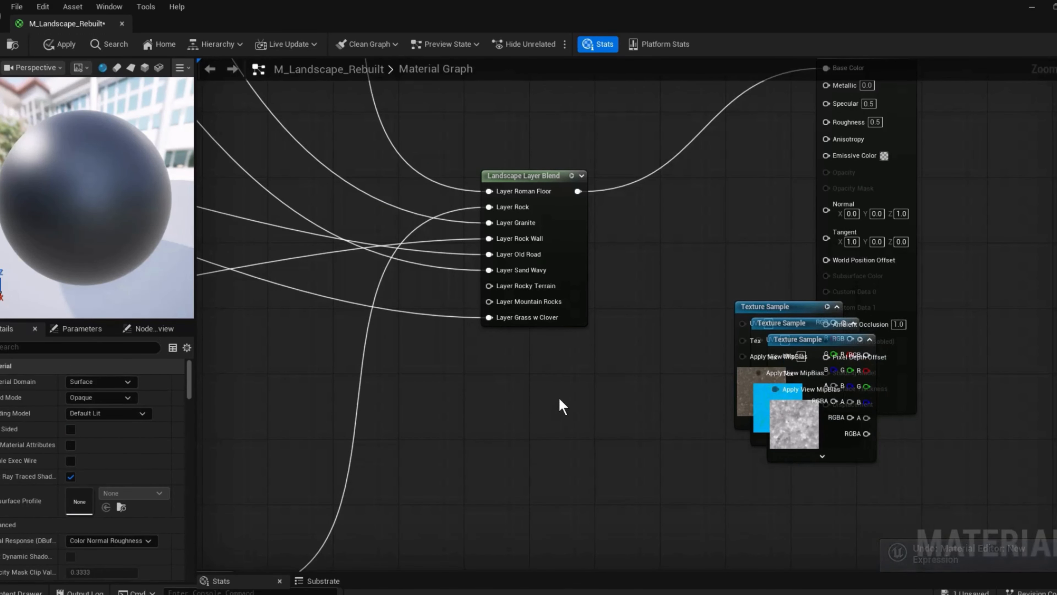
pyautogui.hotkey('ctrl', 'z')
pyautogui.hotkey('ctrl', 'z')
pyautogui.hotkey('ctrl', 'z')
pyautogui.moveTo(558, 396); pyautogui.dragTo(1054, 62, button='right')
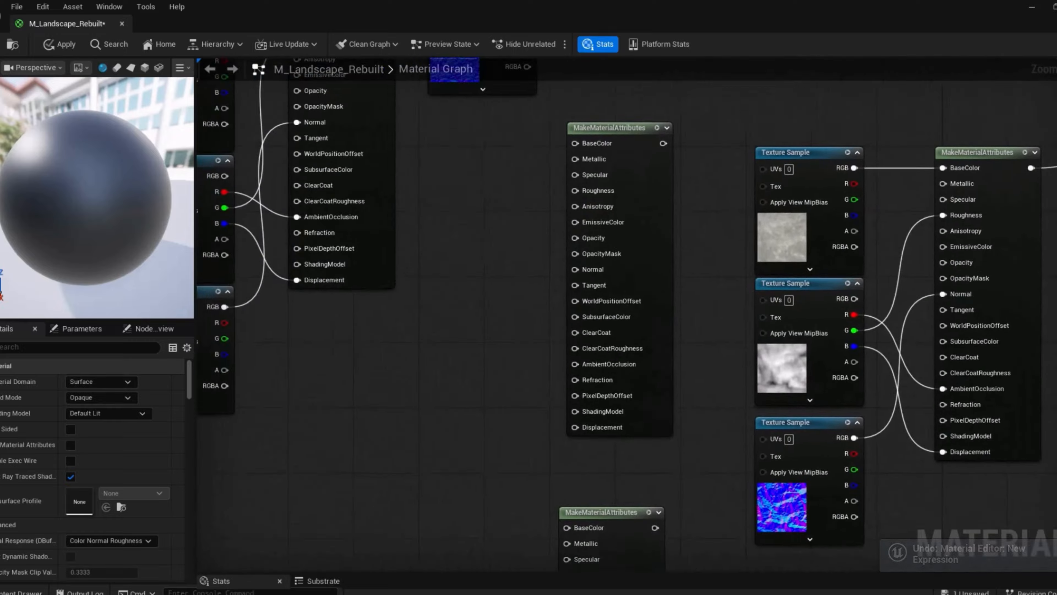
# - Add the Rocky_Ground basecolor, DET and normal textures to the graph and stack them beside the empty MakeMaterialAttributes node
pyautogui.hotkey('ctrl', 'space')
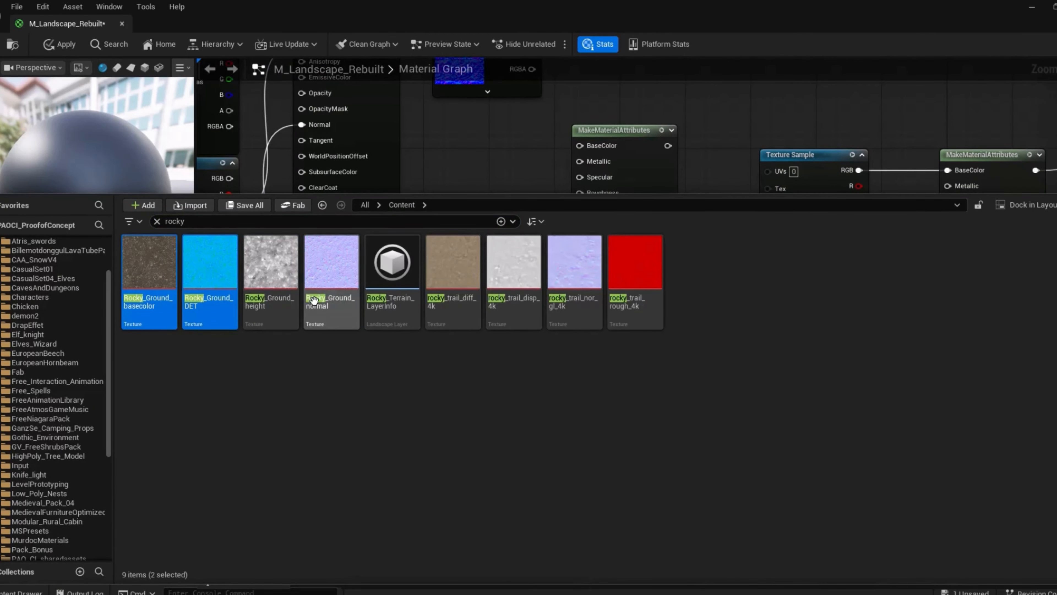
pyautogui.moveTo(329, 327); pyautogui.dragTo(462, 229)
pyautogui.moveTo(506, 297); pyautogui.dragTo(471, 212)
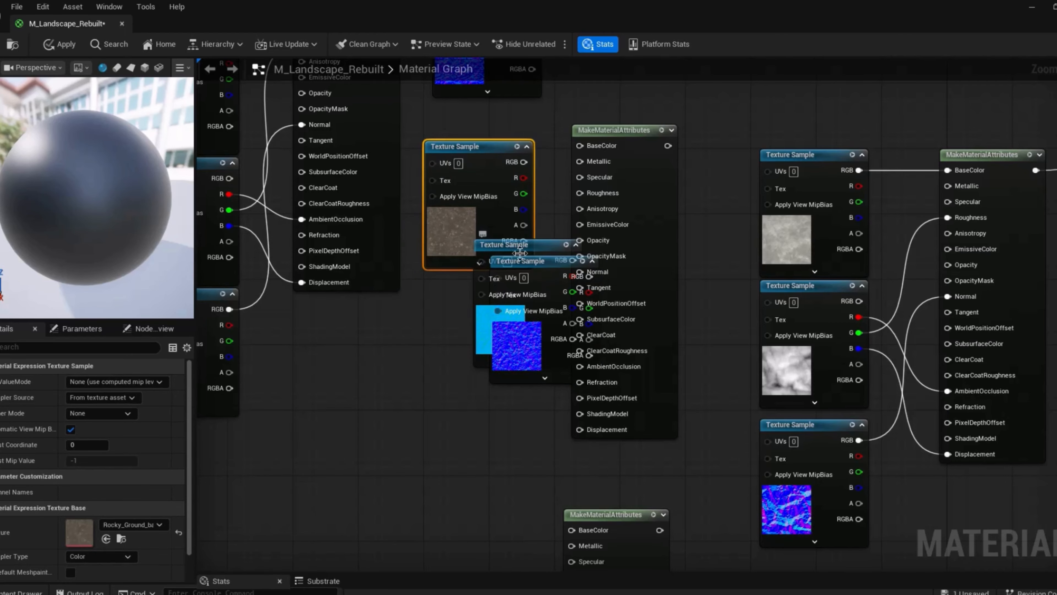
pyautogui.moveTo(519, 253); pyautogui.dragTo(472, 285)
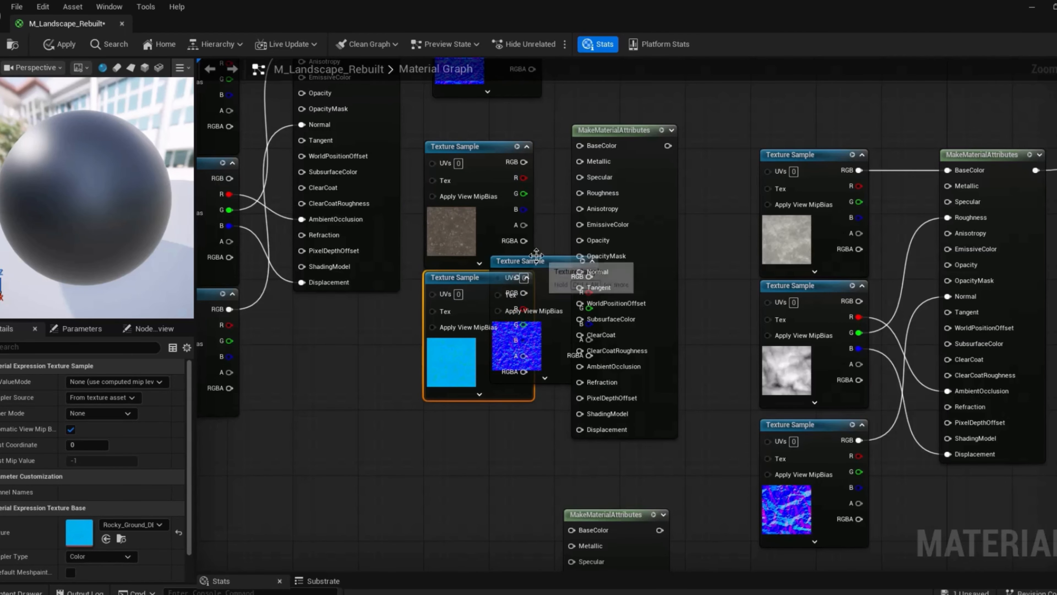
pyautogui.moveTo(536, 254); pyautogui.dragTo(495, 414)
# - Wire Rocky_Ground basecolor RGB to BaseColor, DET R/G/B to AmbientOcclusion, Roughness and Displacement, and normal RGB to Normal
pyautogui.moveTo(524, 161); pyautogui.dragTo(559, 208)
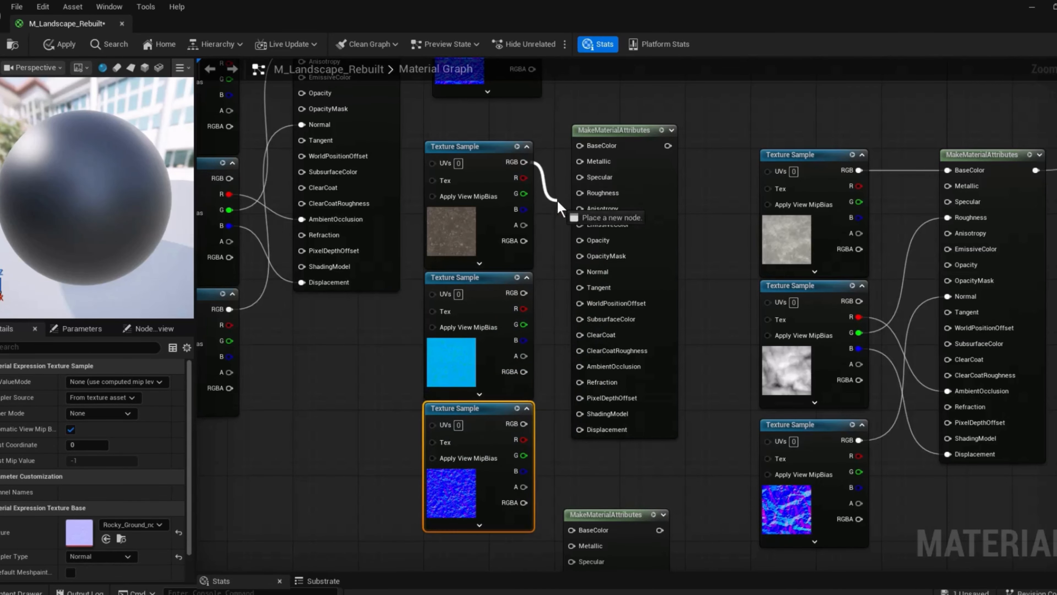
pyautogui.moveTo(587, 152); pyautogui.dragTo(585, 148)
pyautogui.moveTo(524, 309); pyautogui.dragTo(578, 366)
pyautogui.moveTo(524, 324); pyautogui.dragTo(574, 288)
pyautogui.moveTo(580, 192); pyautogui.dragTo(579, 192)
pyautogui.moveTo(524, 340); pyautogui.dragTo(572, 427)
pyautogui.click(551, 467)
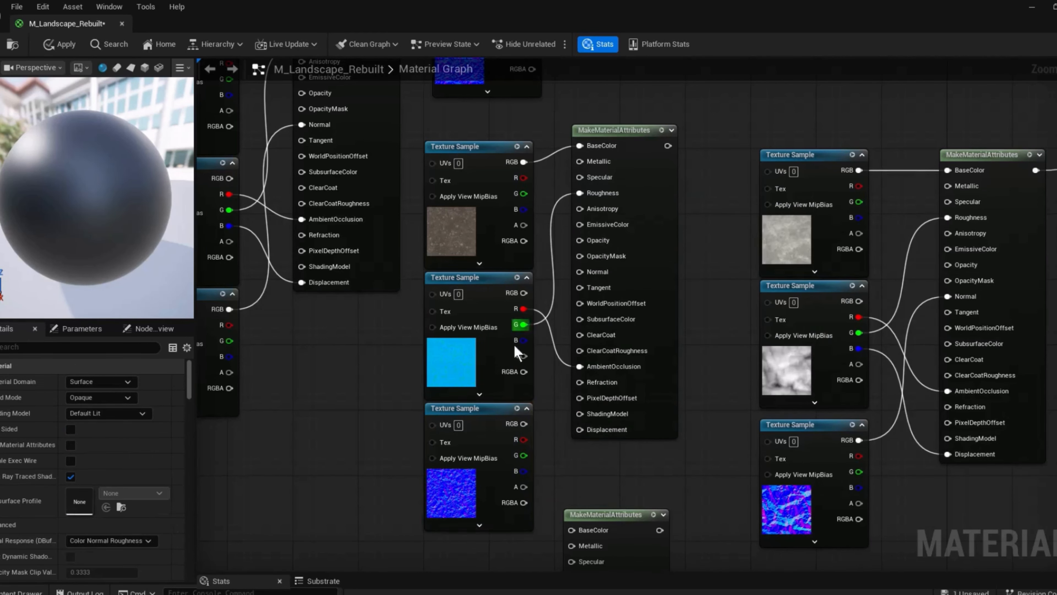
pyautogui.moveTo(521, 339); pyautogui.dragTo(553, 322)
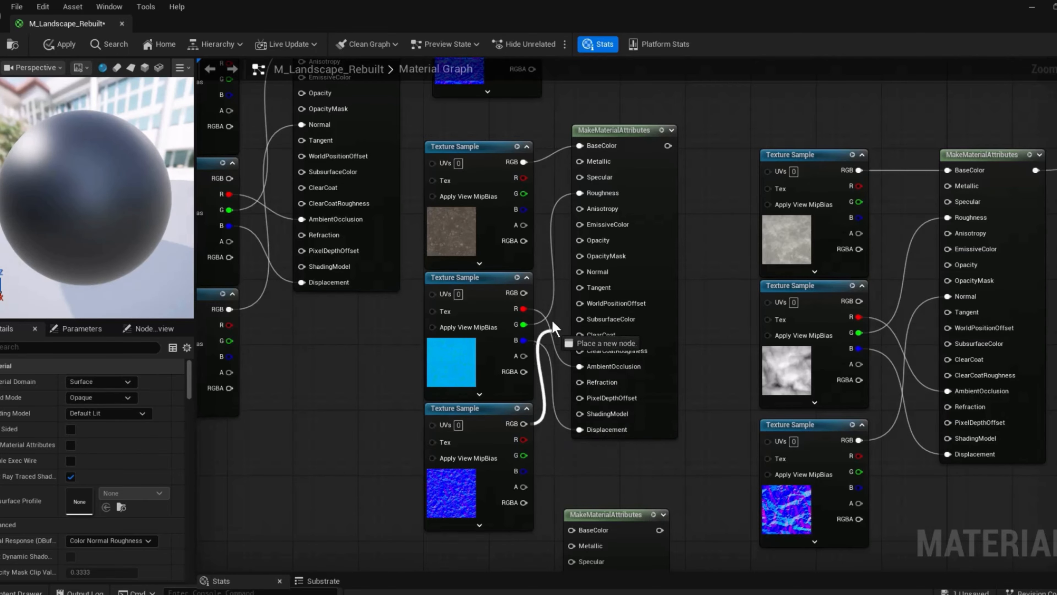
pyautogui.moveTo(575, 283); pyautogui.dragTo(580, 271)
# - Connect the Rocky_Ground MakeMaterialAttributes output to Layer Rocky Terrain on the Landscape Layer Blend node
pyautogui.moveTo(361, 416); pyautogui.dragTo(300, 178, button='right')
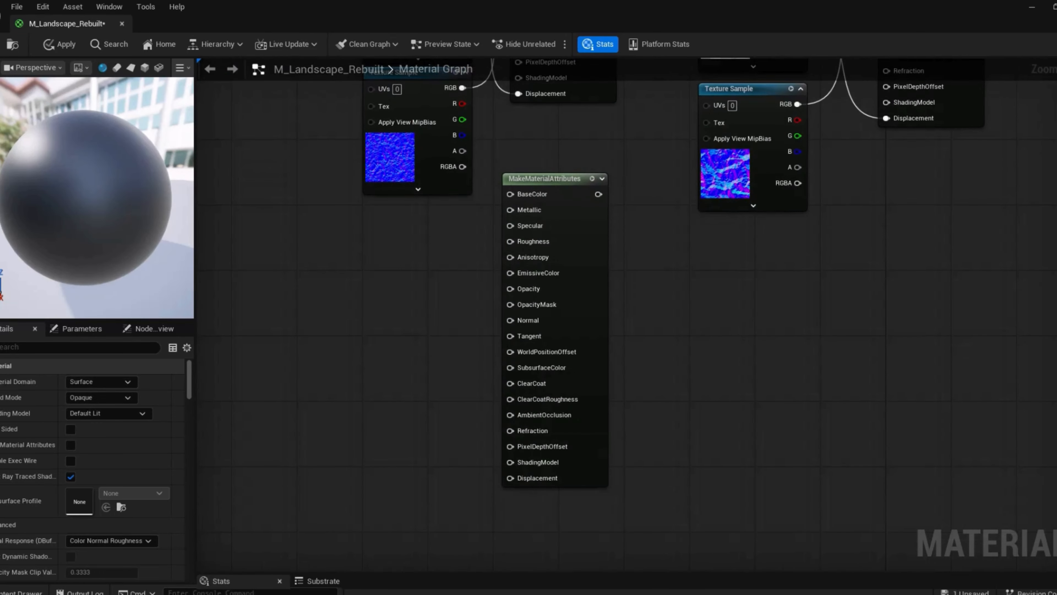
pyautogui.moveTo(753, 253); pyautogui.dragTo(750, 558, button='right')
pyautogui.moveTo(659, 256); pyautogui.dragTo(578, 461, button='right')
pyautogui.moveTo(523, 319); pyautogui.dragTo(803, 377)
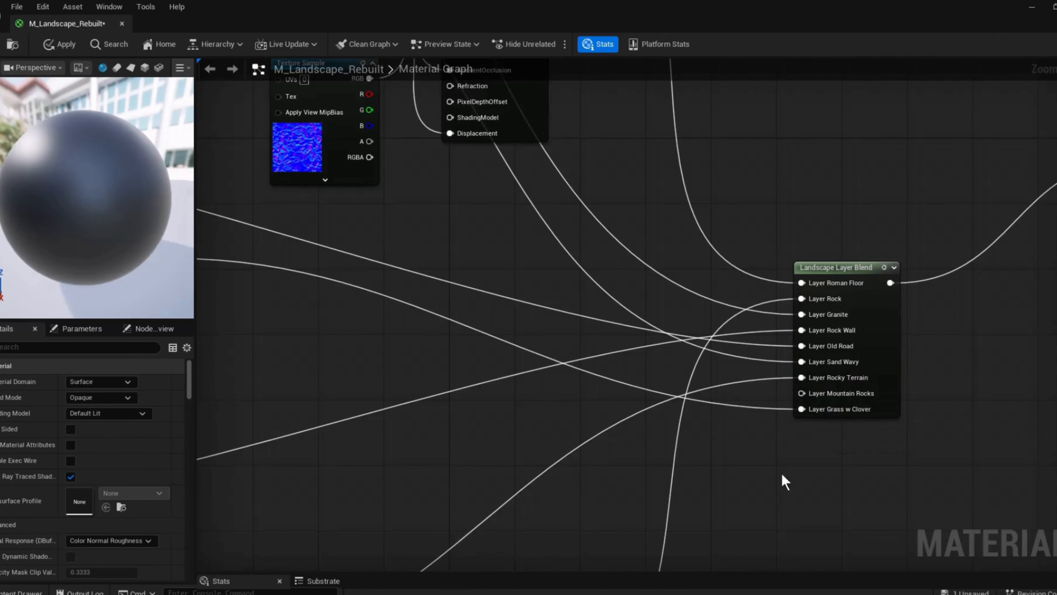
# - Search the project content for mountain and for rock, and look through the results for a texture set for the Mountain Rocks layer
pyautogui.moveTo(781, 475); pyautogui.dragTo(911, 79, button='right')
pyautogui.click(22, 591)
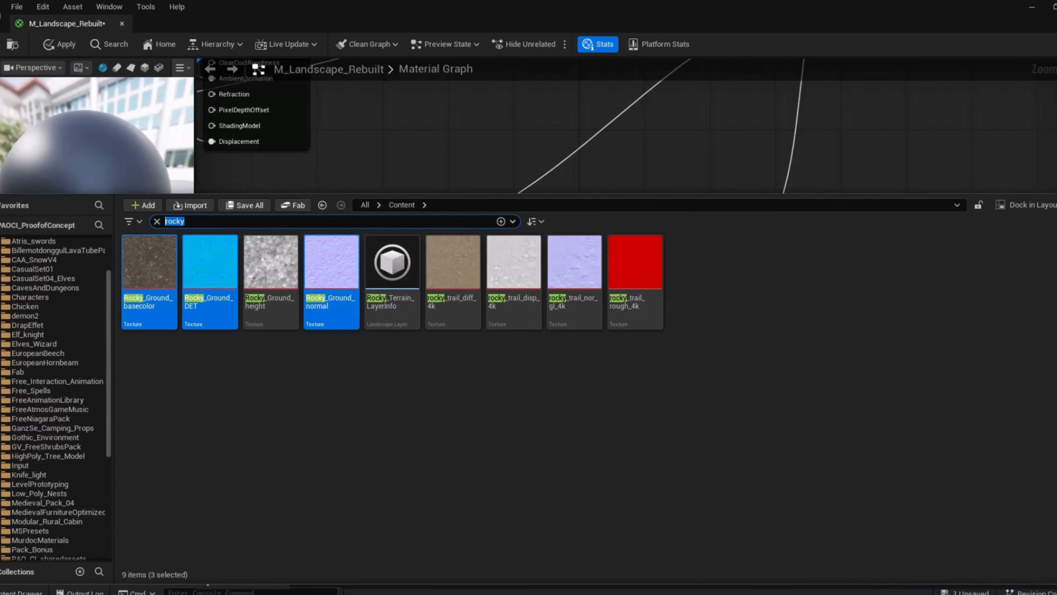
pyautogui.write('mountain')
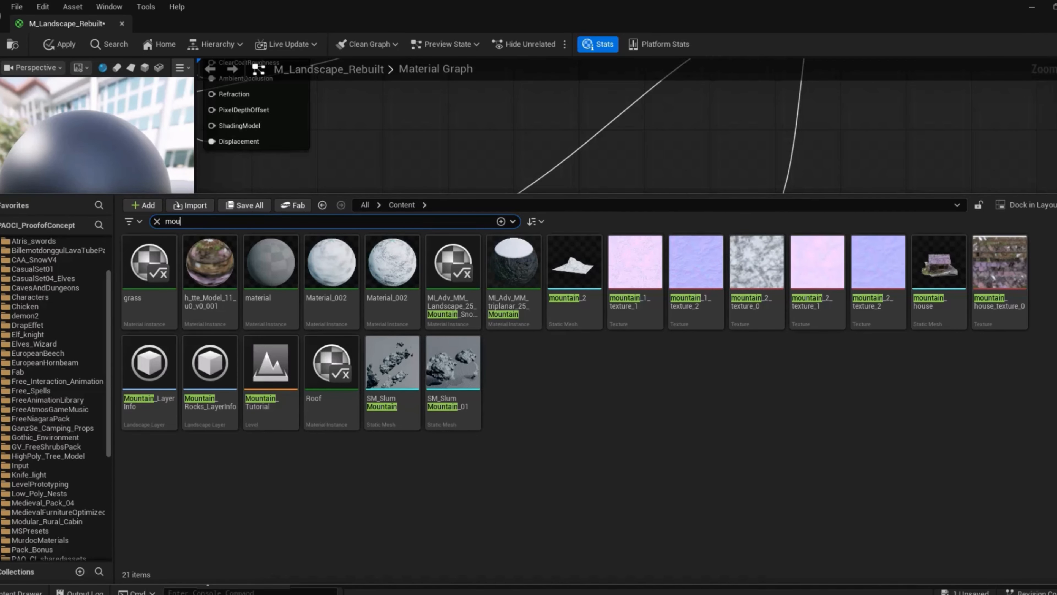
pyautogui.press('BackSpace')
pyautogui.press('BackSpace')
pyautogui.press('BackSpace')
pyautogui.write('rock')
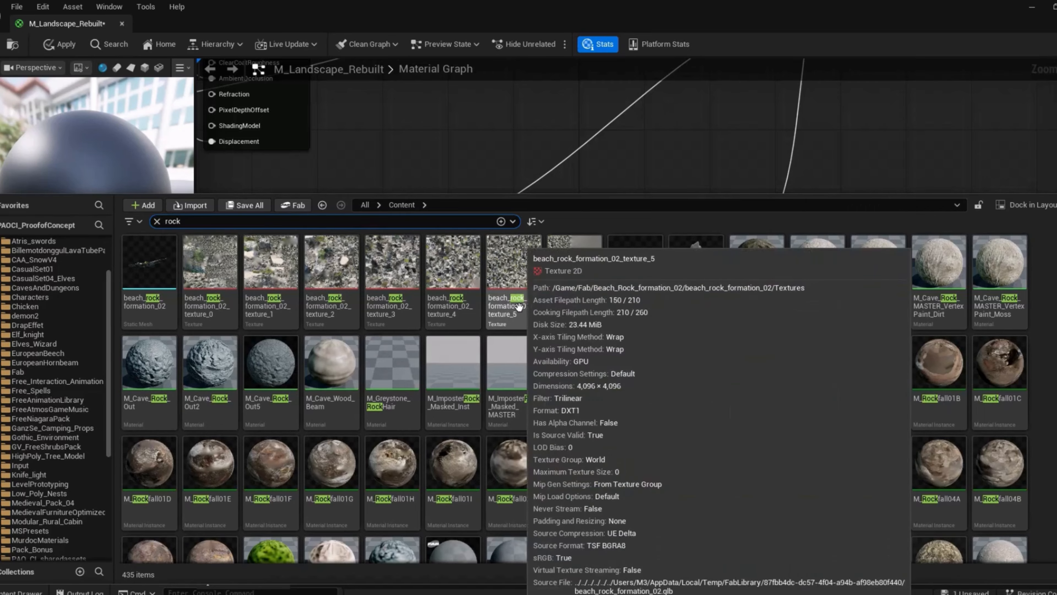
pyautogui.scroll(-1, 498, 368)
pyautogui.scroll(-15, 707, 446)
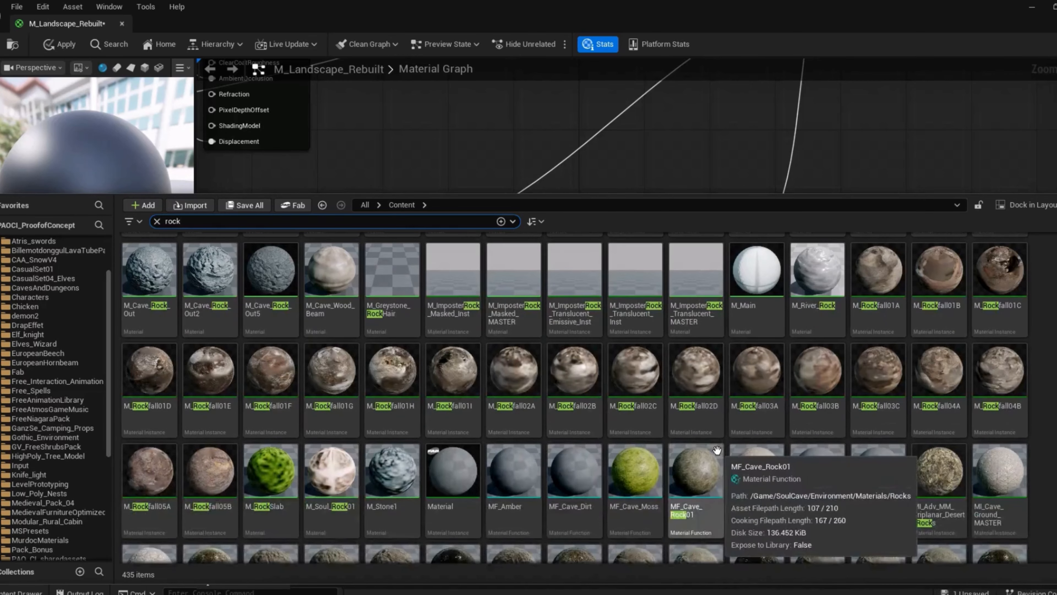
pyautogui.scroll(-3, 717, 450)
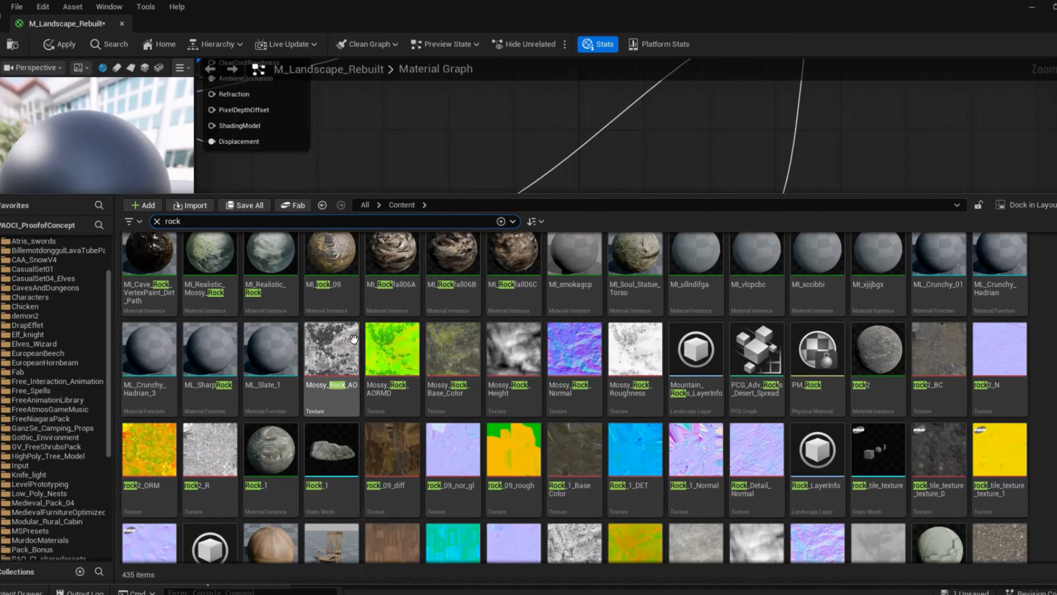
pyautogui.click(332, 354)
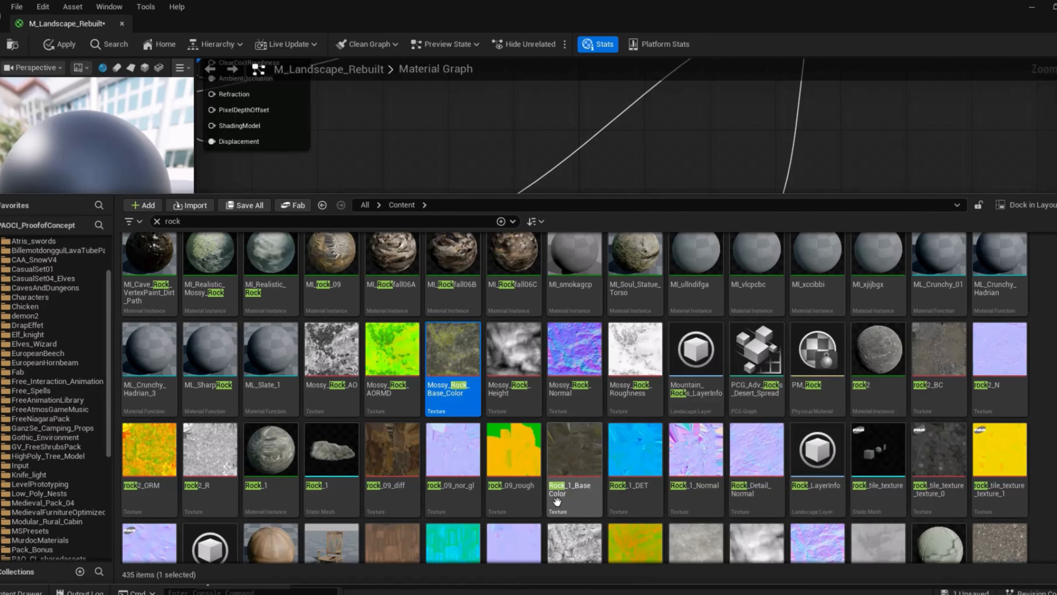
pyautogui.scroll(-1, 678, 329)
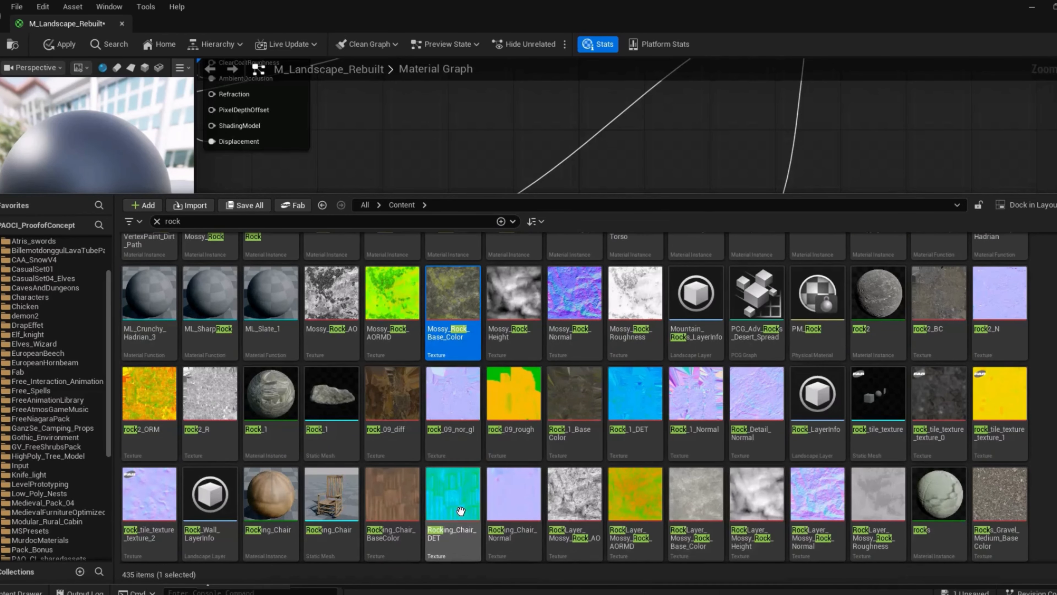
pyautogui.scroll(-2, 344, 510)
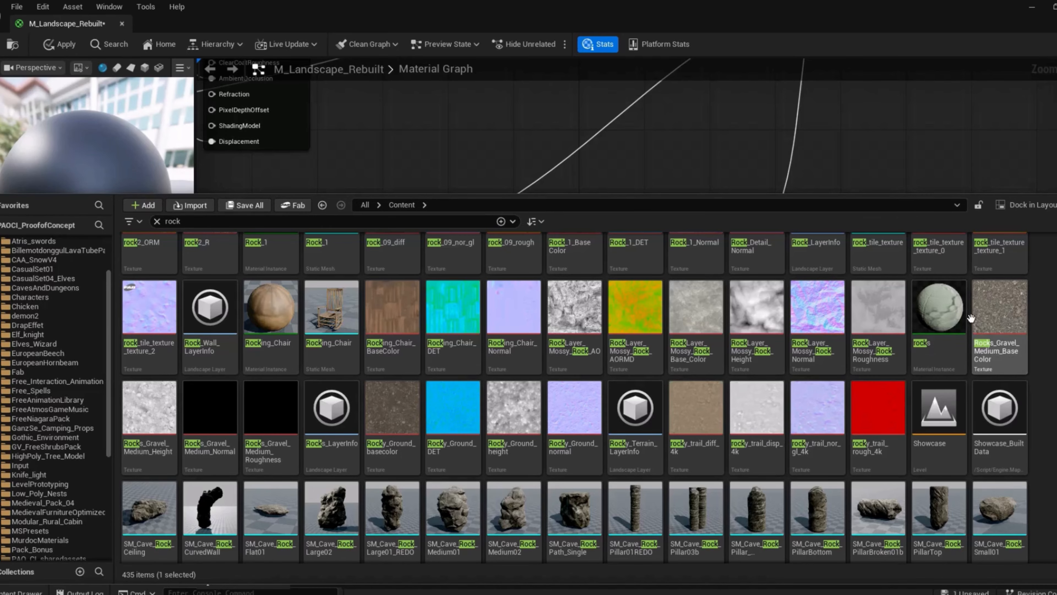
# - Add the Rocks_Gravel_Medium base color, height and normal textures to the graph and stack them beside the last empty MakeMaterialAttributes node
pyautogui.click(998, 316)
pyautogui.keyDown('ctrl'); pyautogui.click(149, 408); pyautogui.keyUp('ctrl')
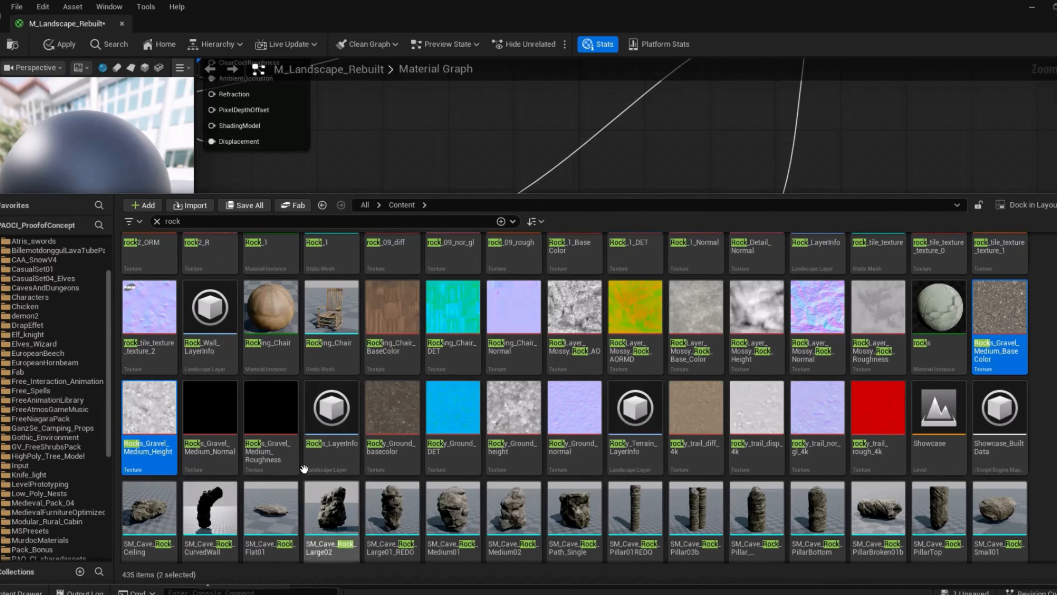
pyautogui.keyDown('ctrl'); pyautogui.click(215, 414); pyautogui.keyUp('ctrl')
pyautogui.moveTo(220, 467); pyautogui.dragTo(777, 459)
pyautogui.moveTo(746, 422); pyautogui.dragTo(953, 85, button='right')
pyautogui.moveTo(994, 129); pyautogui.dragTo(286, 332)
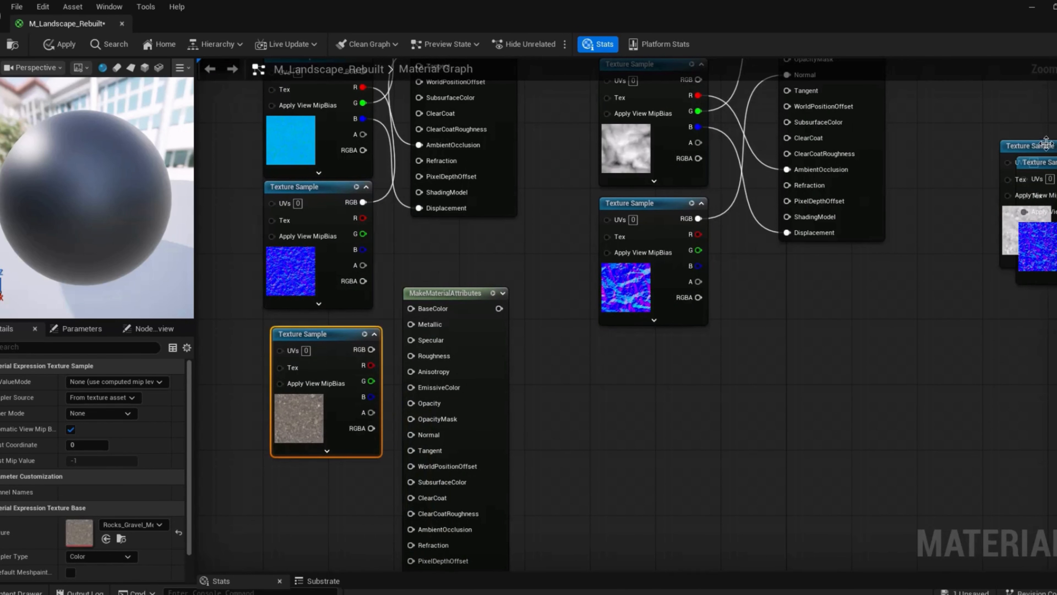
pyautogui.moveTo(1024, 150); pyautogui.dragTo(291, 450)
pyautogui.moveTo(1026, 150); pyautogui.dragTo(286, 475)
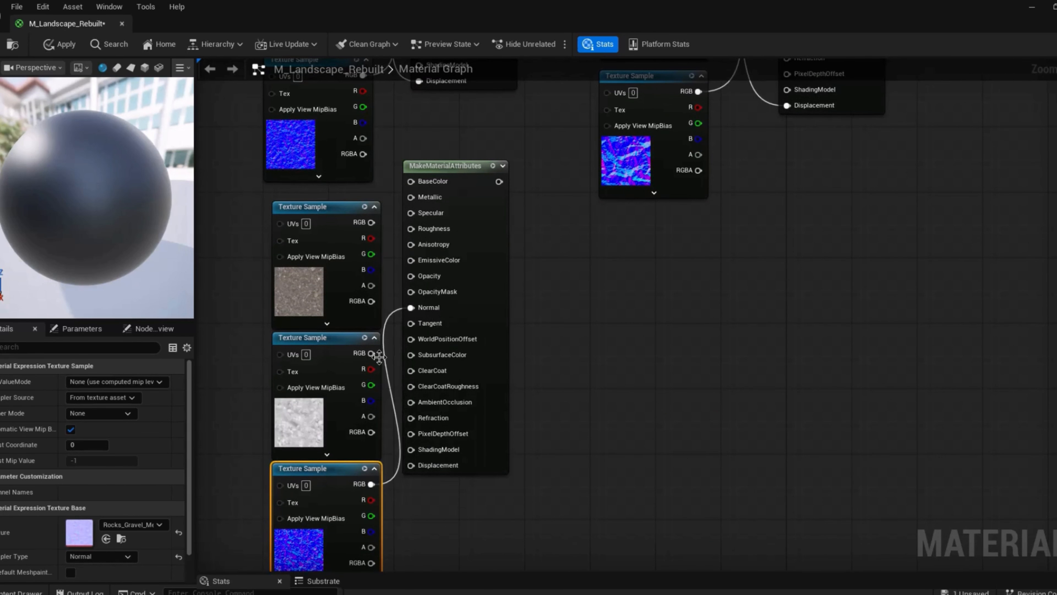
# - Wire gravel color RGB to BaseColor, height R/G/B to AmbientOcclusion, Roughness and Displacement, normal RGB to Normal, and the node's output to Layer Mountain Rocks
pyautogui.moveTo(379, 356); pyautogui.dragTo(410, 310)
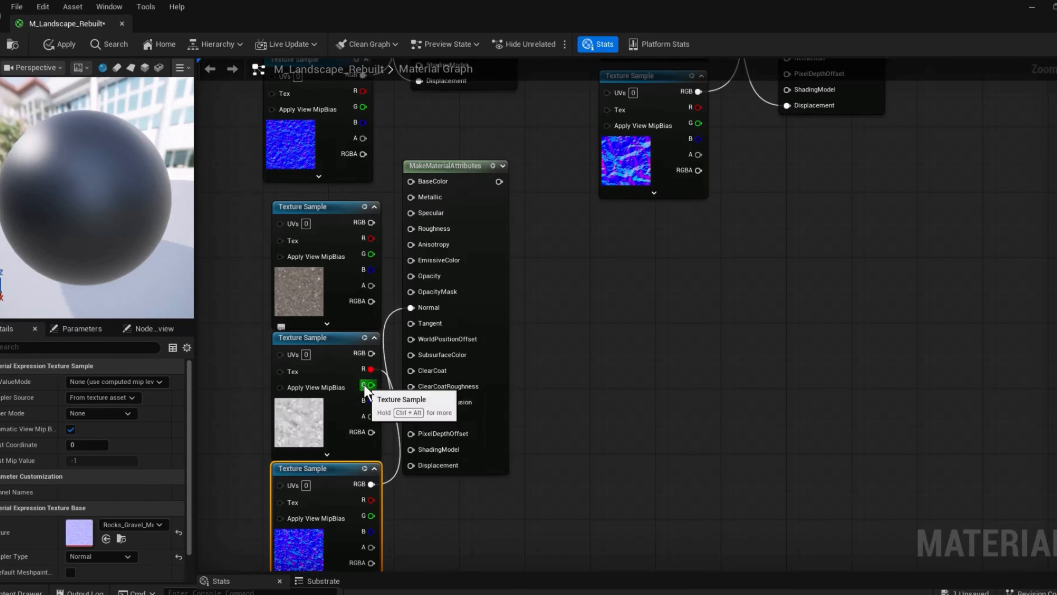
pyautogui.moveTo(364, 385); pyautogui.dragTo(418, 233)
pyautogui.moveTo(368, 401); pyautogui.dragTo(398, 416)
pyautogui.moveTo(372, 222); pyautogui.dragTo(411, 182)
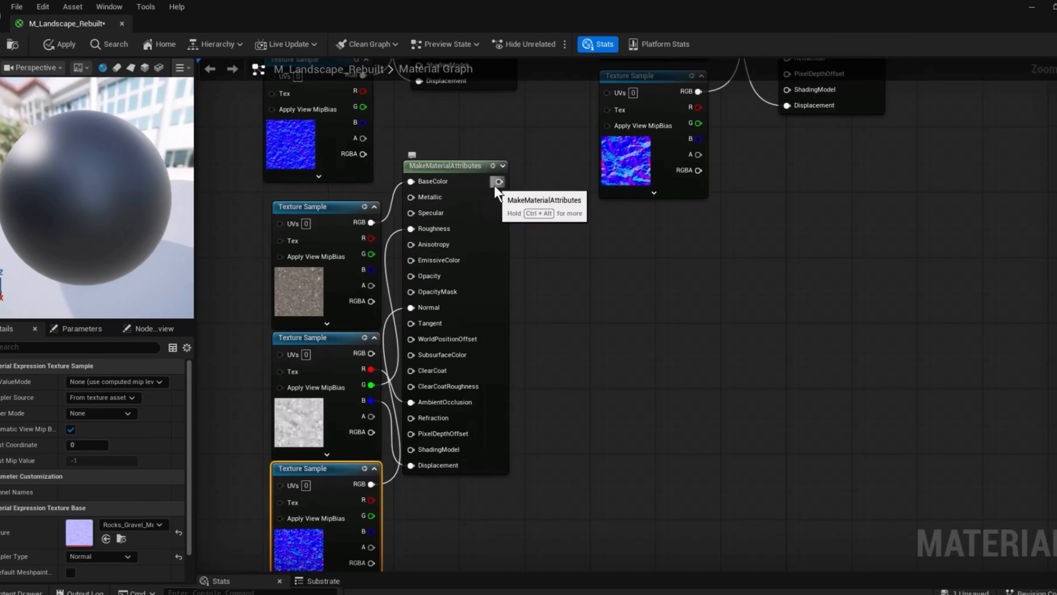
pyautogui.moveTo(499, 182); pyautogui.dragTo(623, 376)
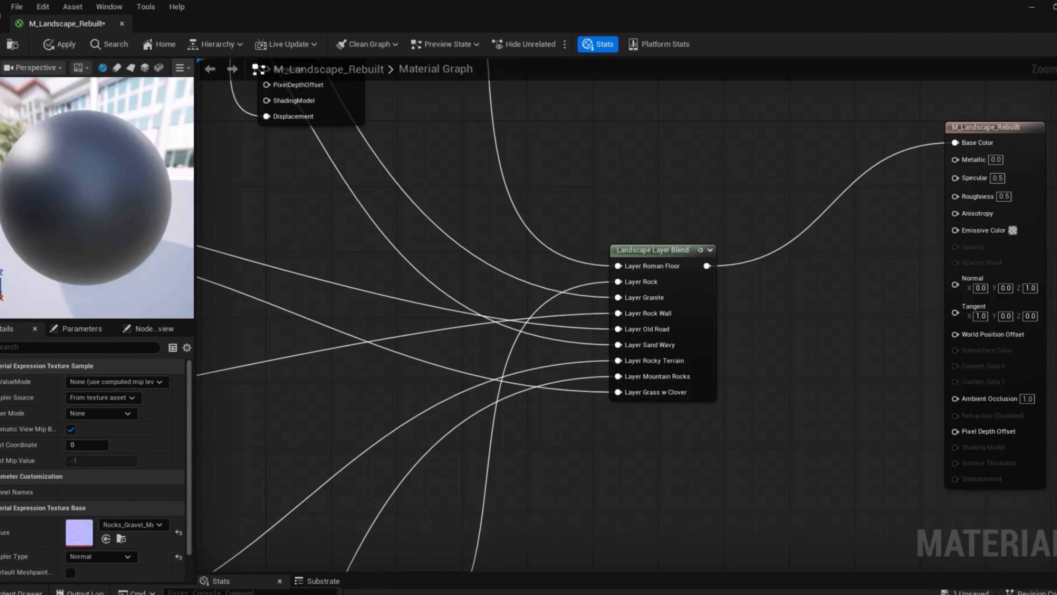
# - Apply the changes to the M_Landscape_Rebuilt material and save it
pyautogui.scroll(-2, 70, 450)
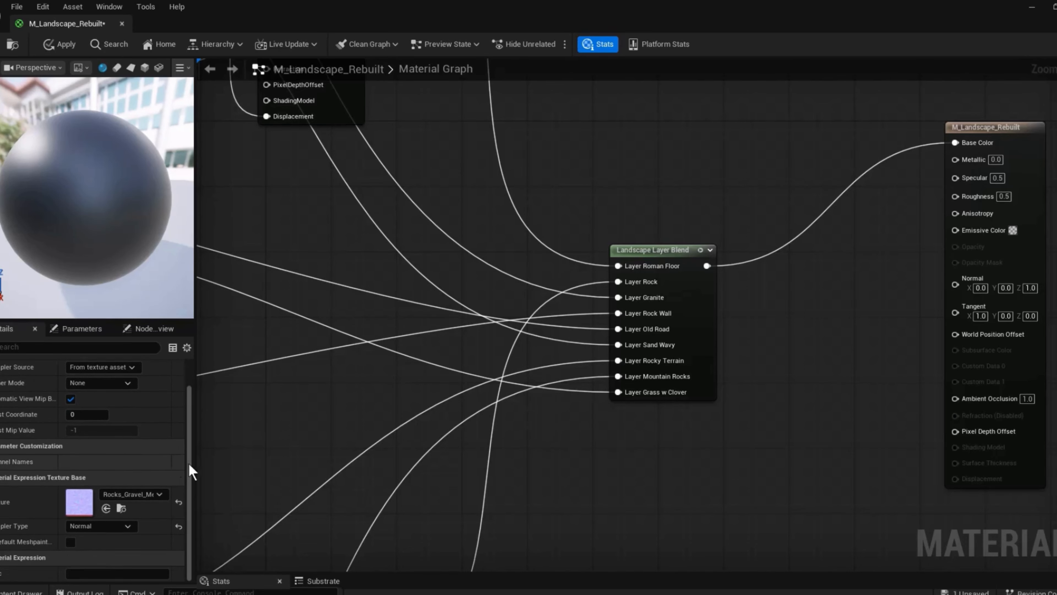
pyautogui.scroll(2, 189, 473)
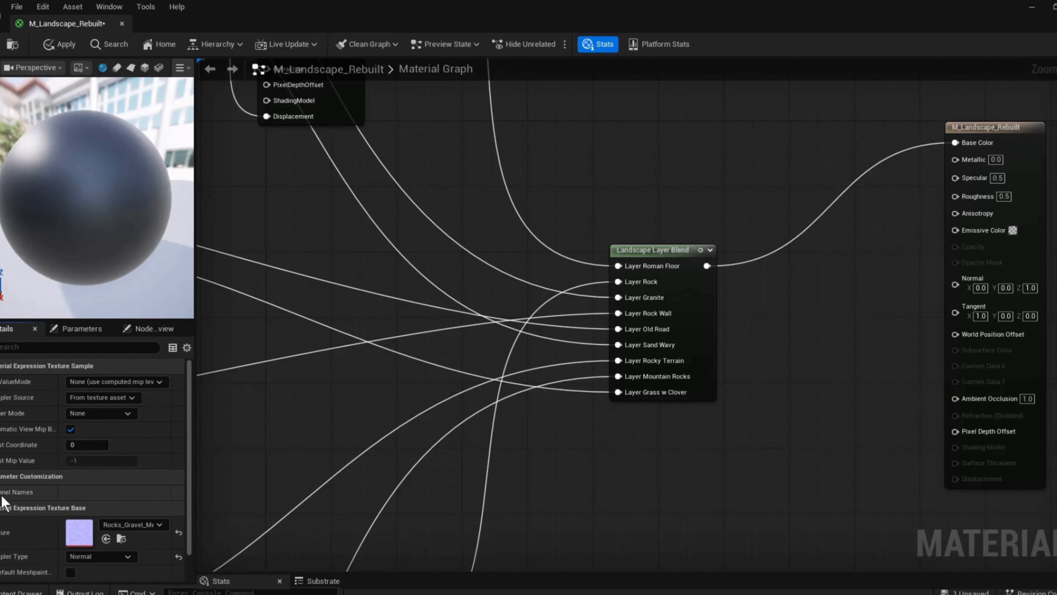
pyautogui.click(56, 43)
pyautogui.click(17, 7)
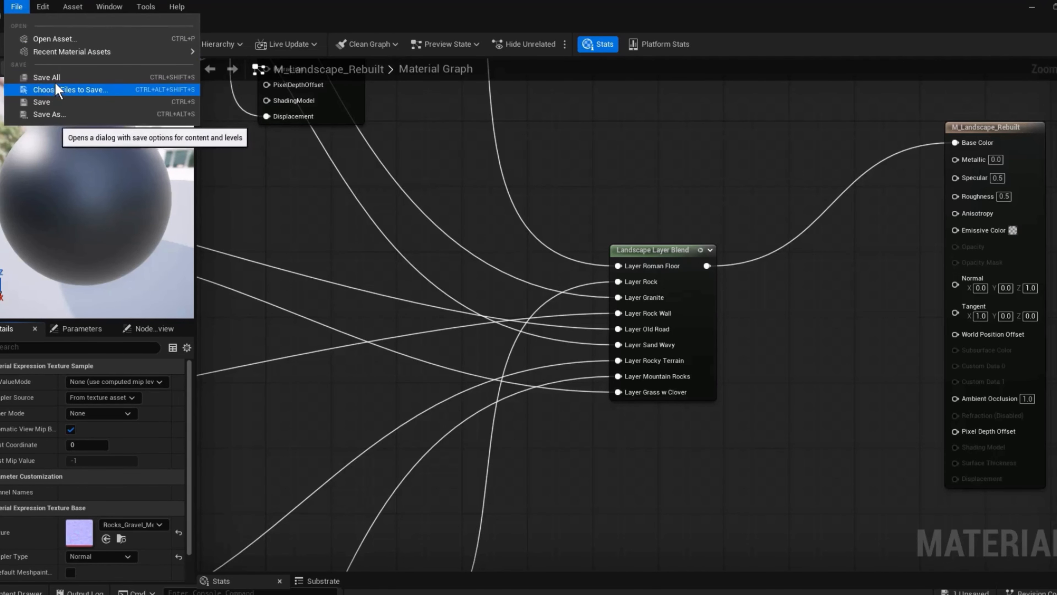
pyautogui.click(42, 101)
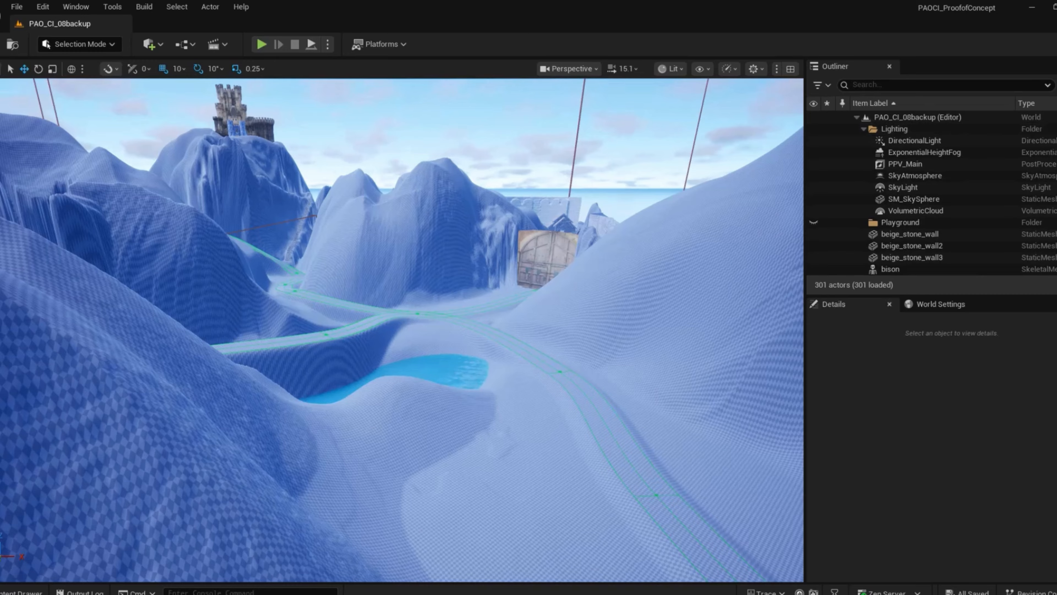
# - Select the Landscape actor in the PAO_CI_08backup level and assign M_Landscape_Rebuilt from the Content folder as its Landscape Material
pyautogui.scroll(-10, 928, 199)
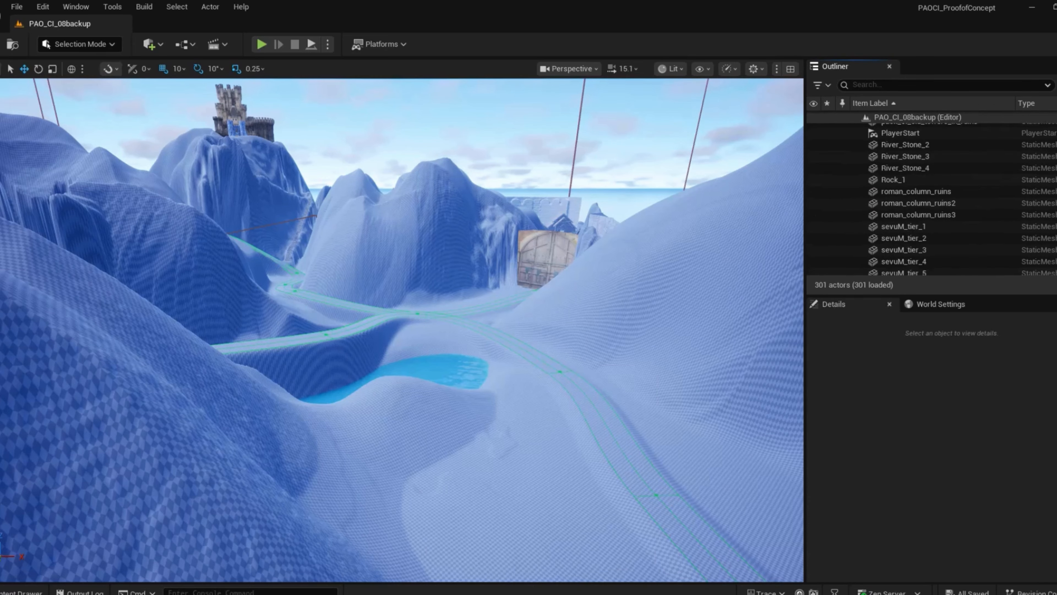
pyautogui.scroll(3, 979, 163)
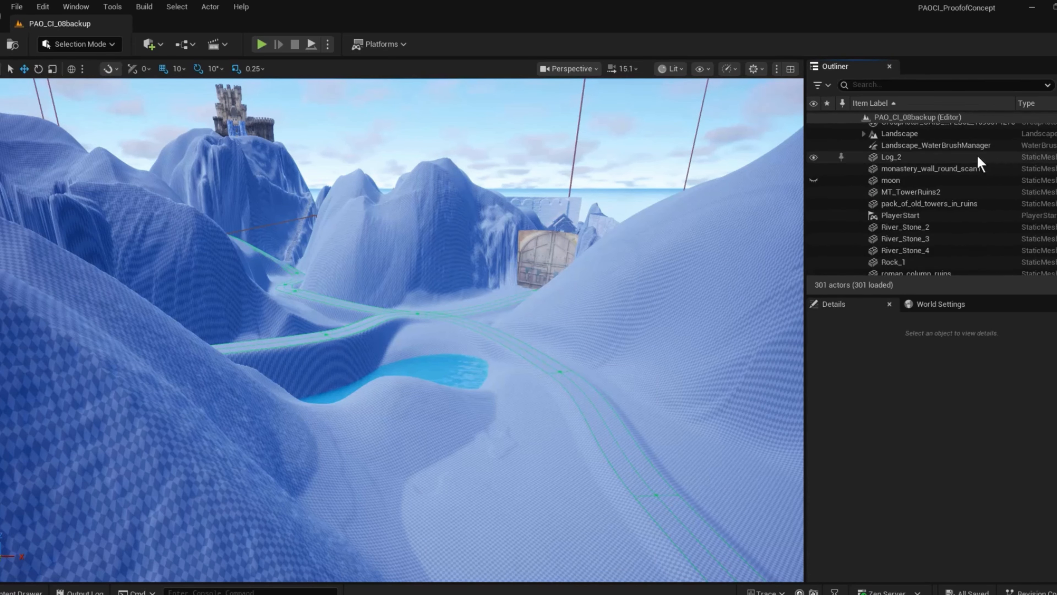
pyautogui.click(941, 134)
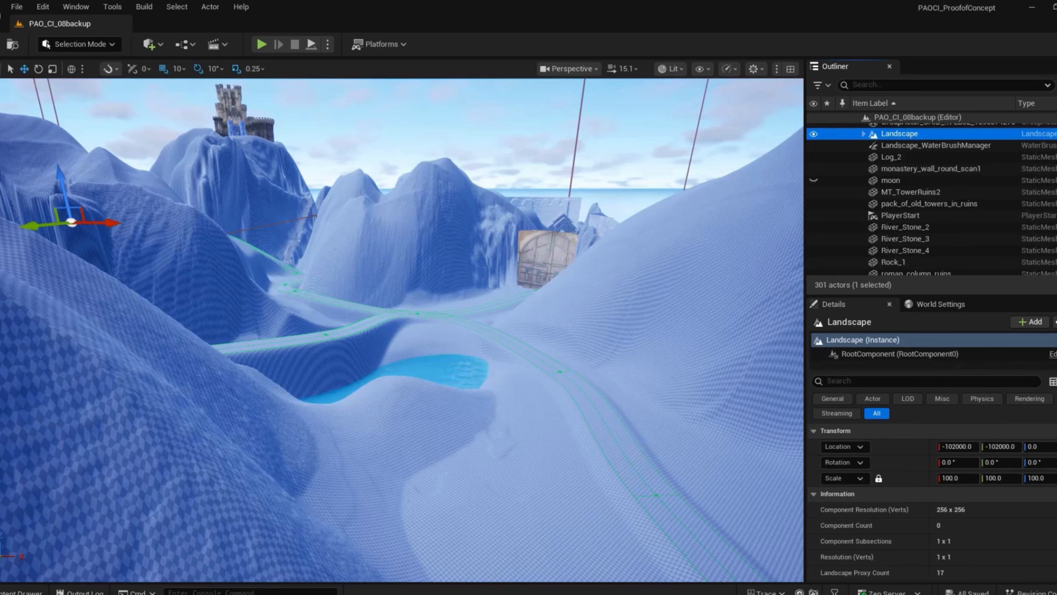
pyautogui.scroll(-5, 932, 502)
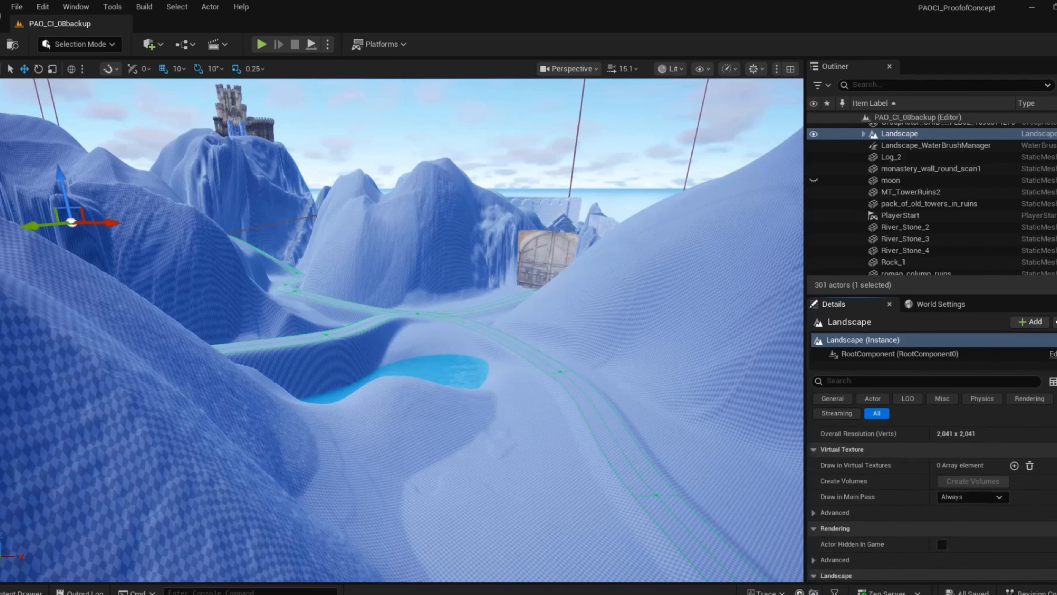
pyautogui.scroll(-7, 932, 502)
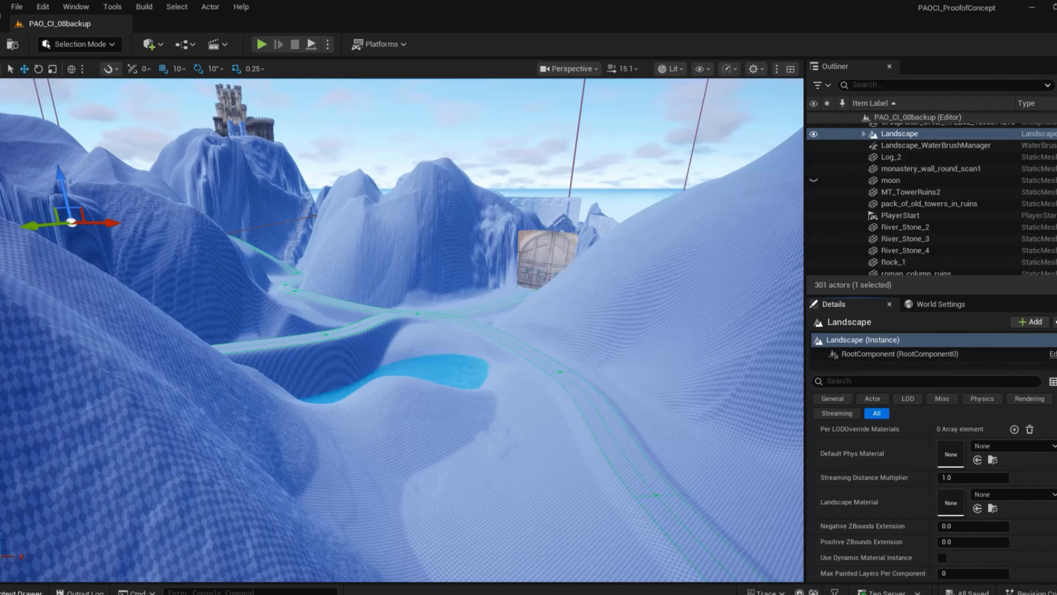
pyautogui.click(21, 592)
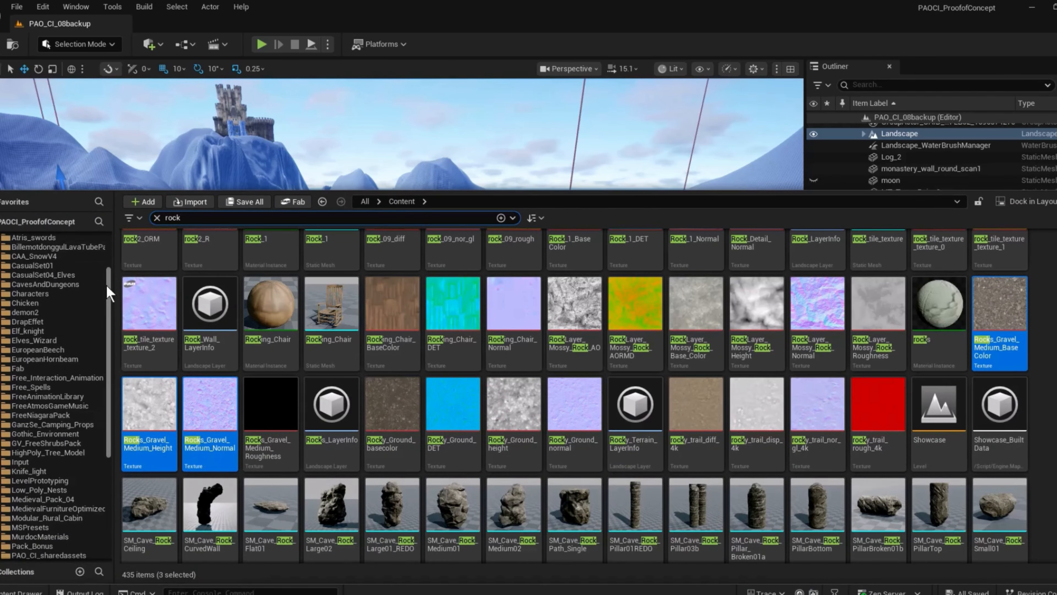
pyautogui.scroll(5, 107, 286)
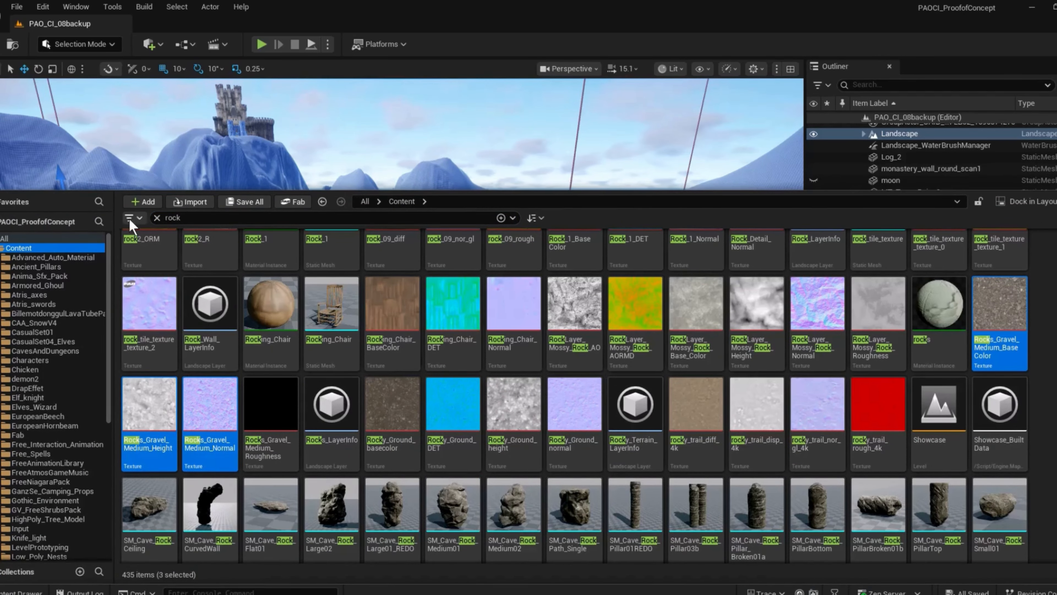
pyautogui.click(157, 218)
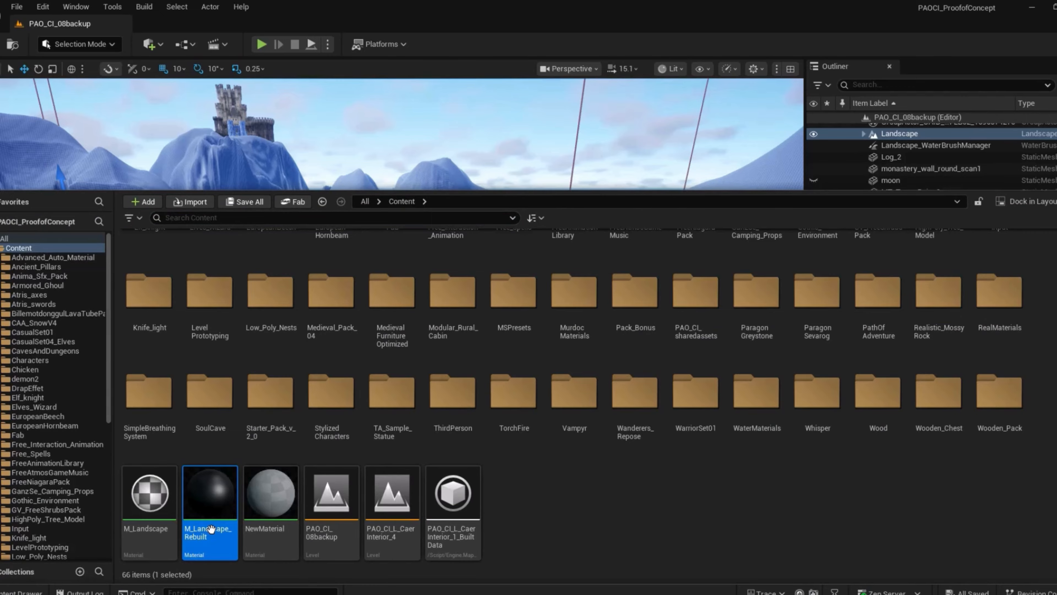
pyautogui.moveTo(211, 529); pyautogui.dragTo(951, 503)
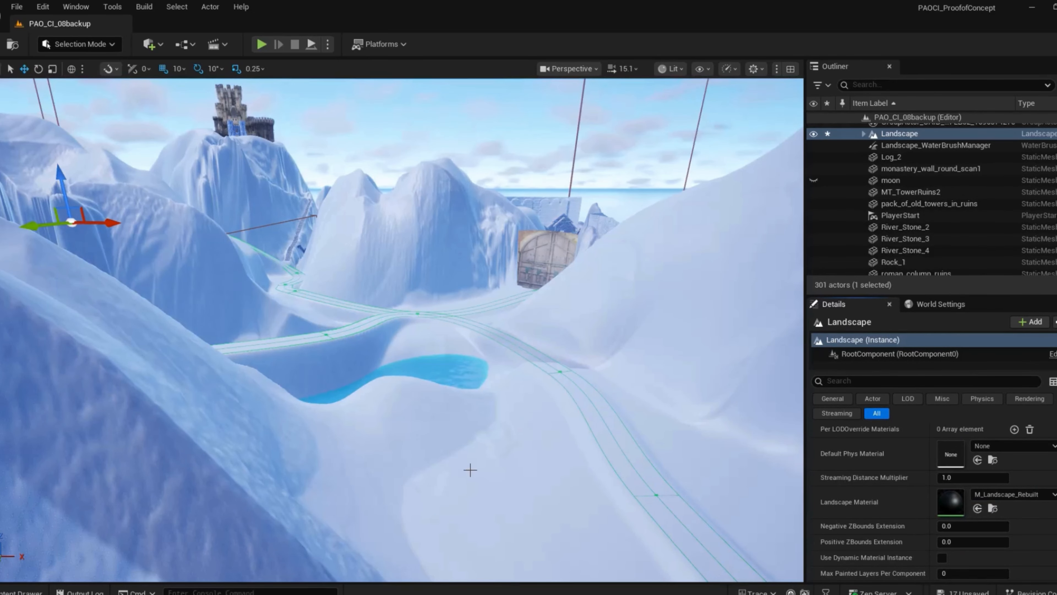
# - Examine the rebuilt landscape material across the mountains, the walled village and the grass patch by the animal pen
pyautogui.moveTo(470, 469); pyautogui.dragTo(478, 333, button='middle')
pyautogui.moveTo(486, 463); pyautogui.dragTo(431, 470, button='right')
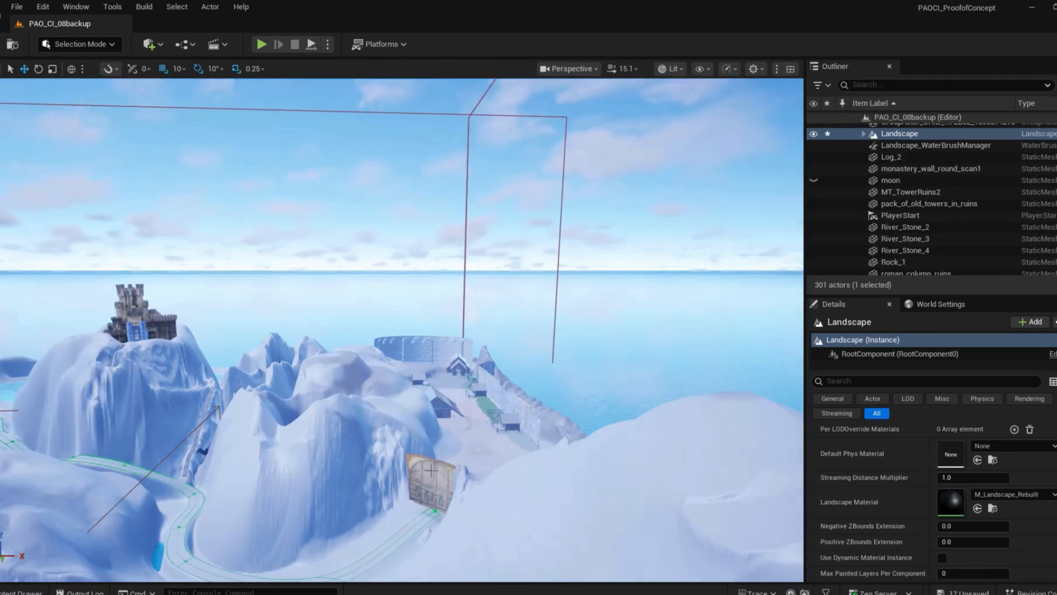
pyautogui.moveTo(485, 435); pyautogui.dragTo(444, 403, button='right')
pyautogui.press('w')
pyautogui.press('w')
pyautogui.press('w')
pyautogui.press('w')
pyautogui.moveTo(441, 474); pyautogui.dragTo(801, 515, button='right')
pyautogui.scroll(-1, 515, 451)
pyautogui.press('w')
pyautogui.press('w')
pyautogui.moveTo(383, 433); pyautogui.dragTo(391, 370, button='right')
pyautogui.press('q')
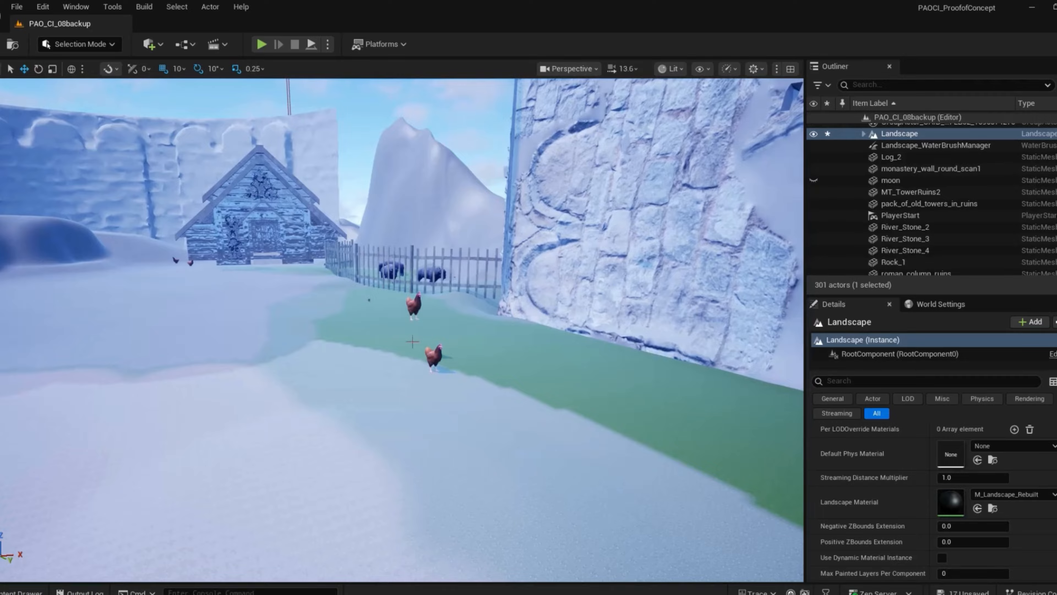
# - Play-test the level from above the village to check the landscape and the character in game, and stop the session
pyautogui.click(412, 306)
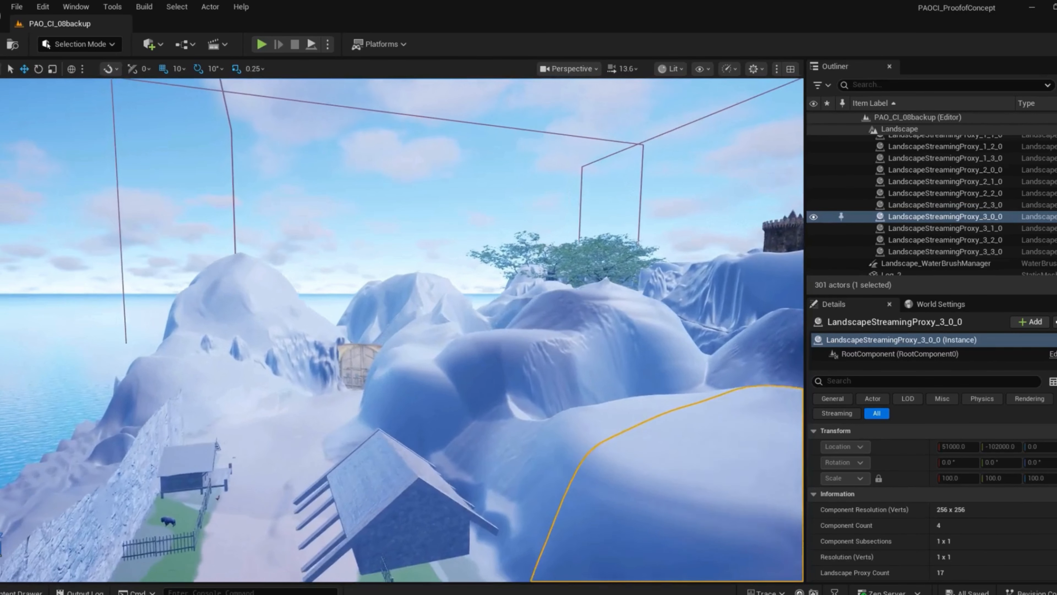
pyautogui.press('w')
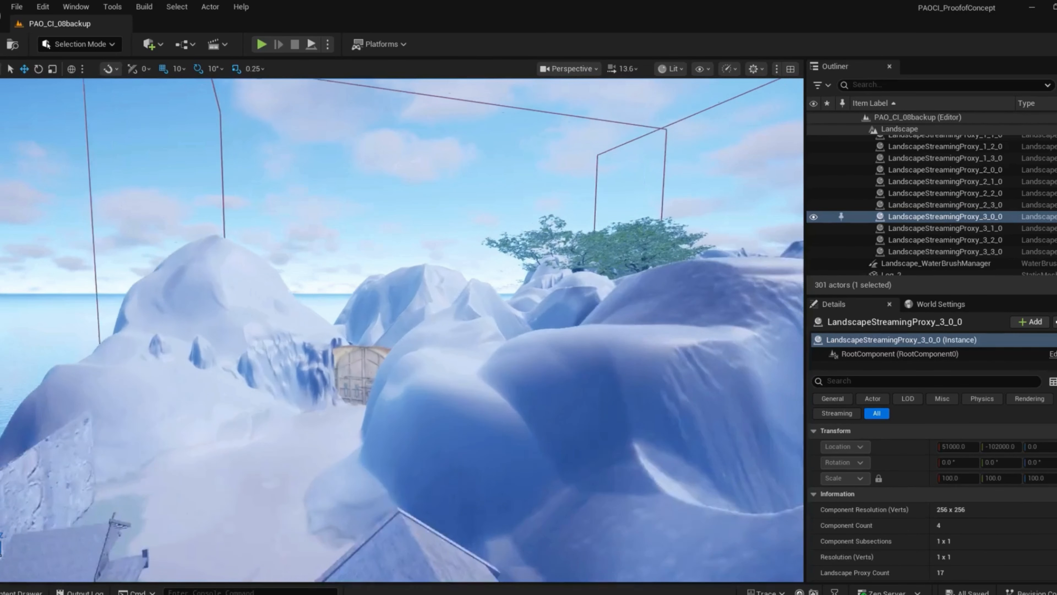
pyautogui.press('q')
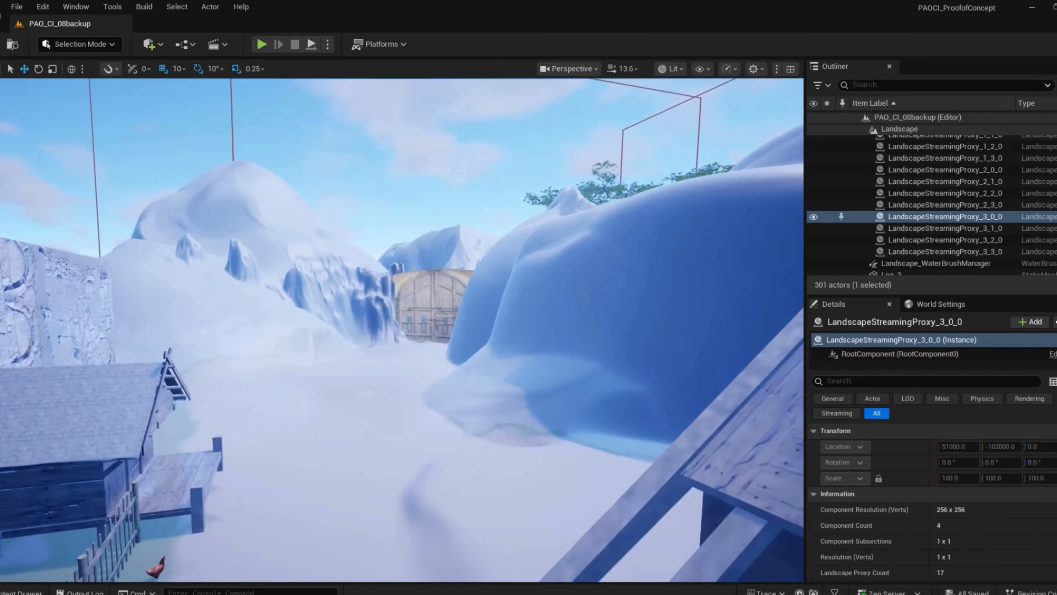
pyautogui.press('e')
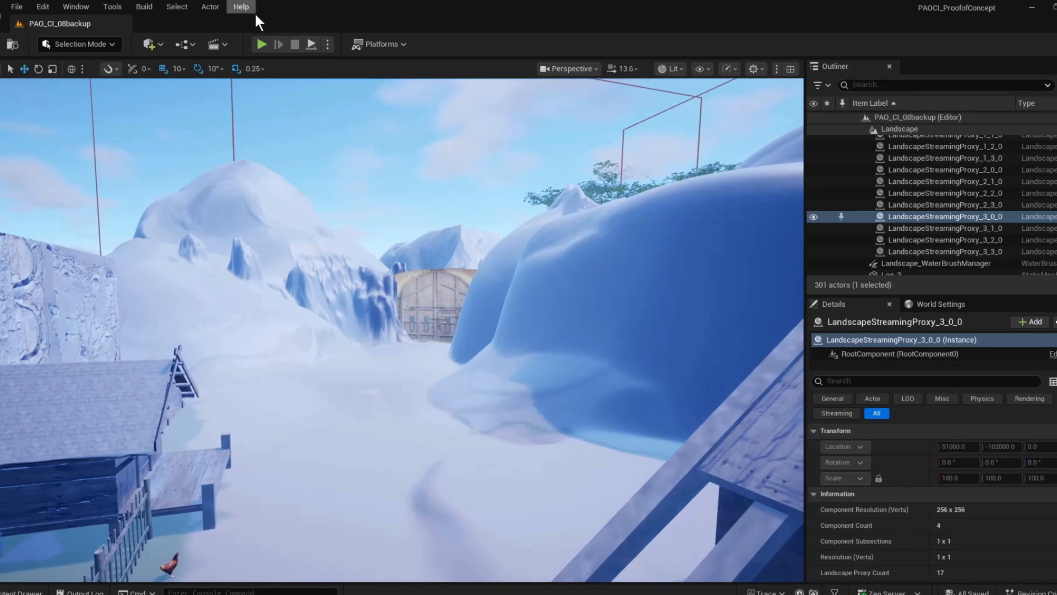
pyautogui.click(262, 43)
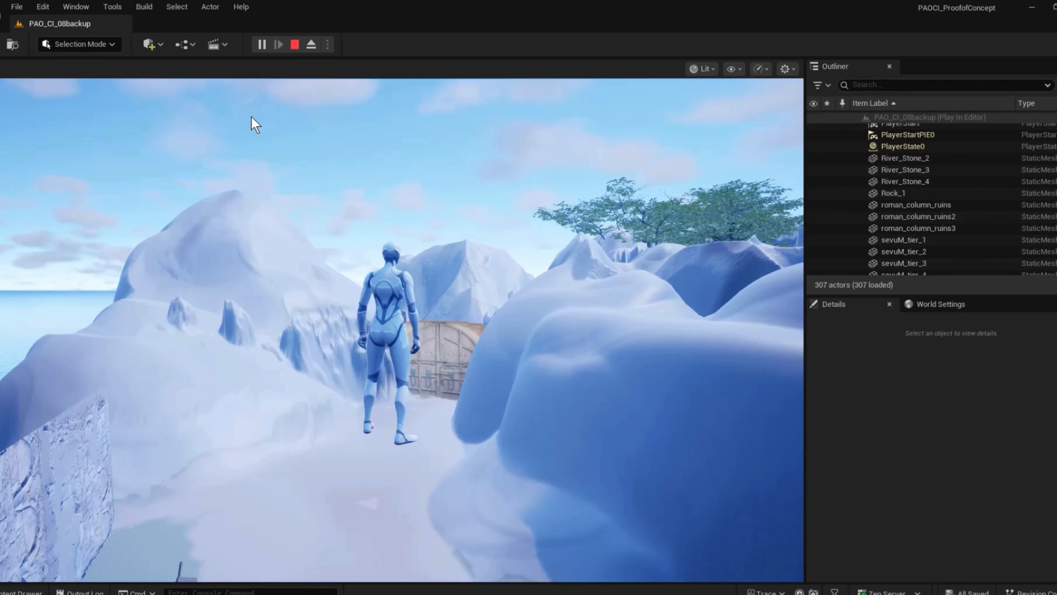
pyautogui.click(294, 320)
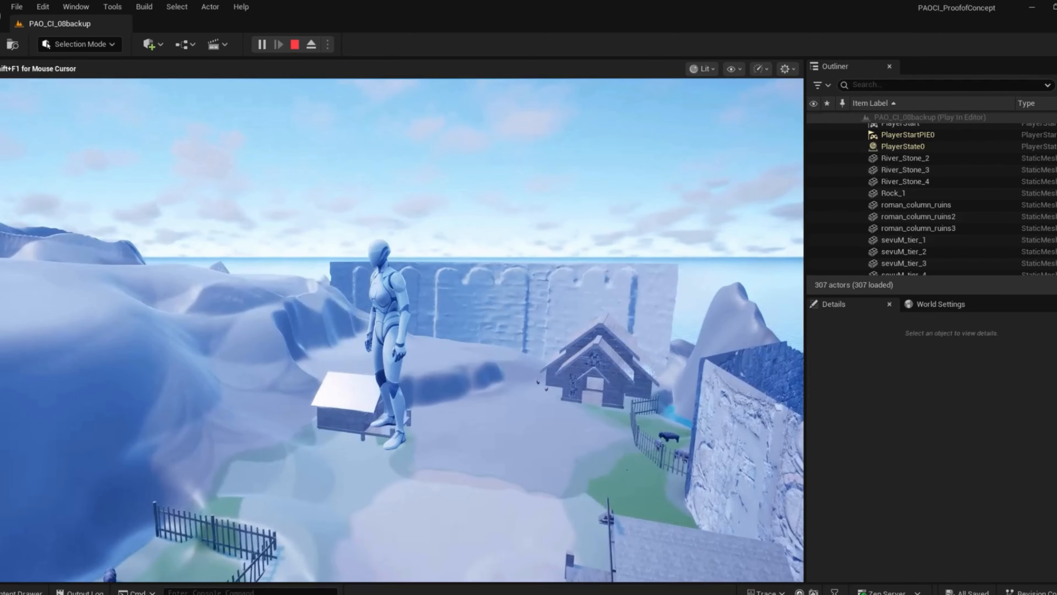
pyautogui.press('Escape')
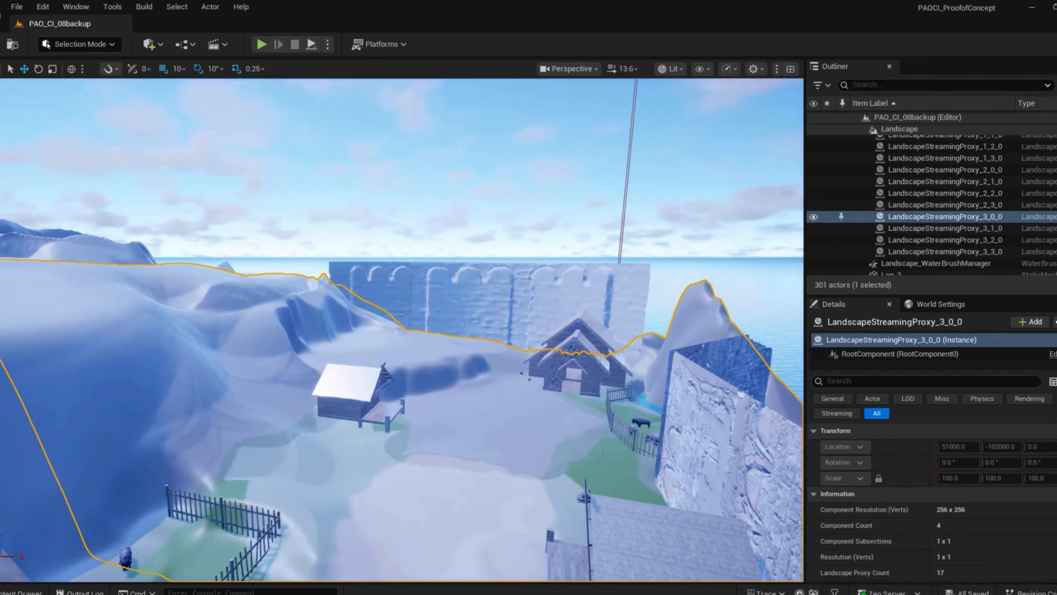
# - Add the Medieval Flag asset from the Fab library to the project and close the Fab window
pyautogui.click(22, 592)
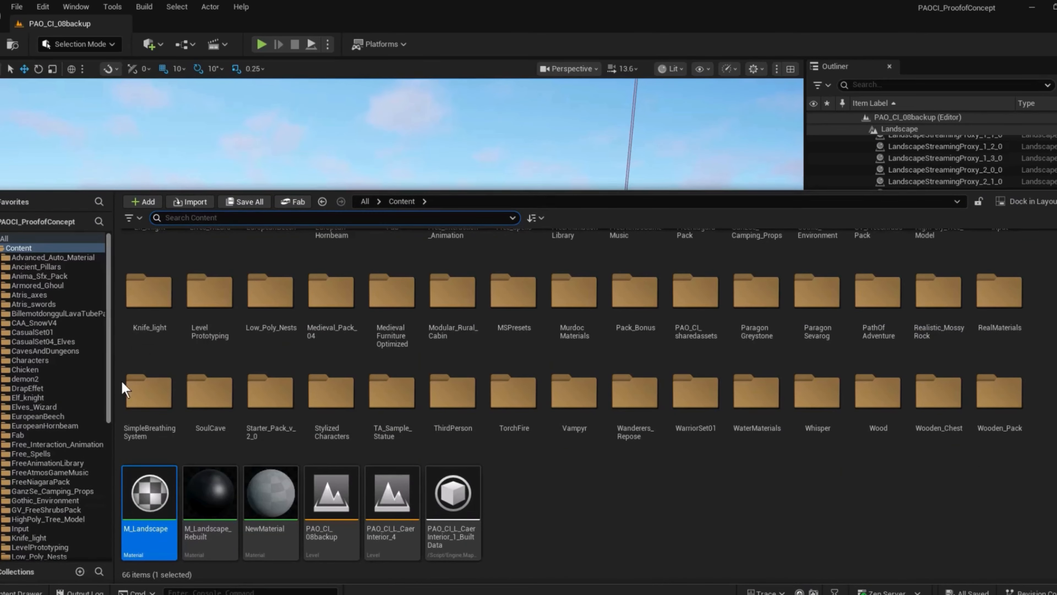
pyautogui.click(306, 202)
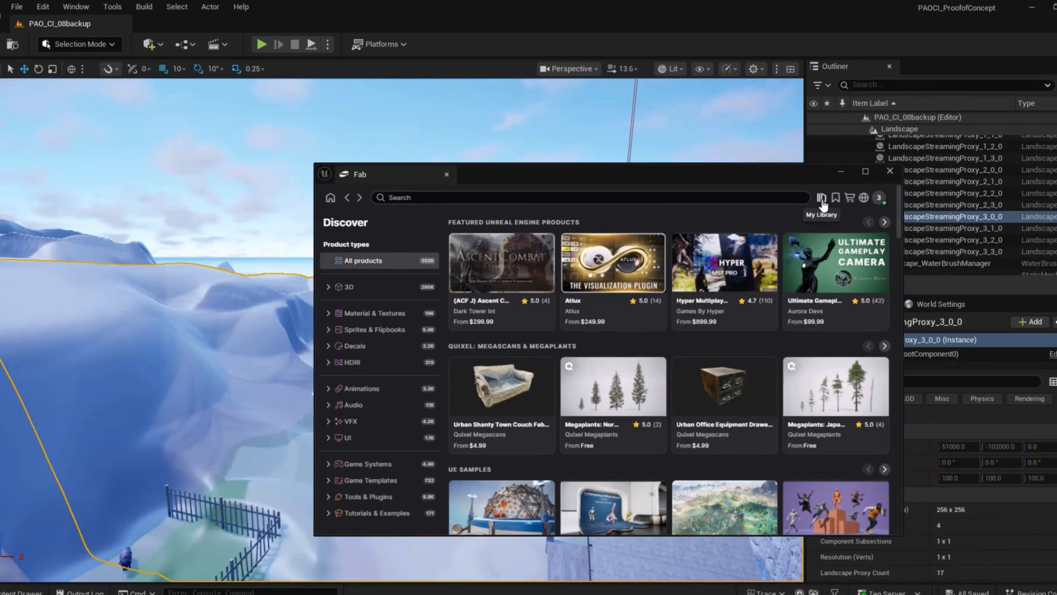
pyautogui.click(821, 197)
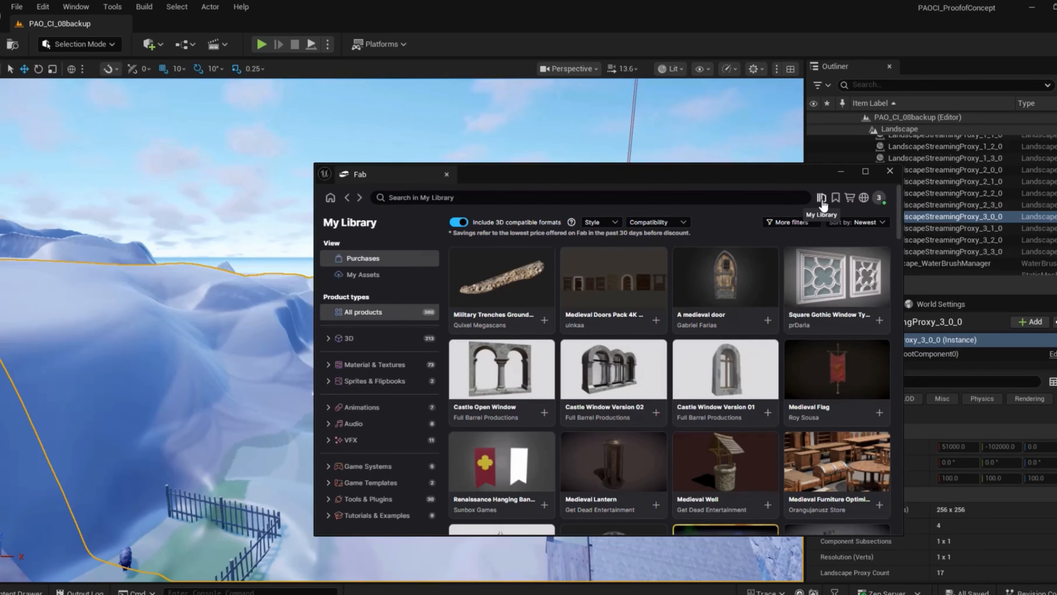
pyautogui.click(817, 372)
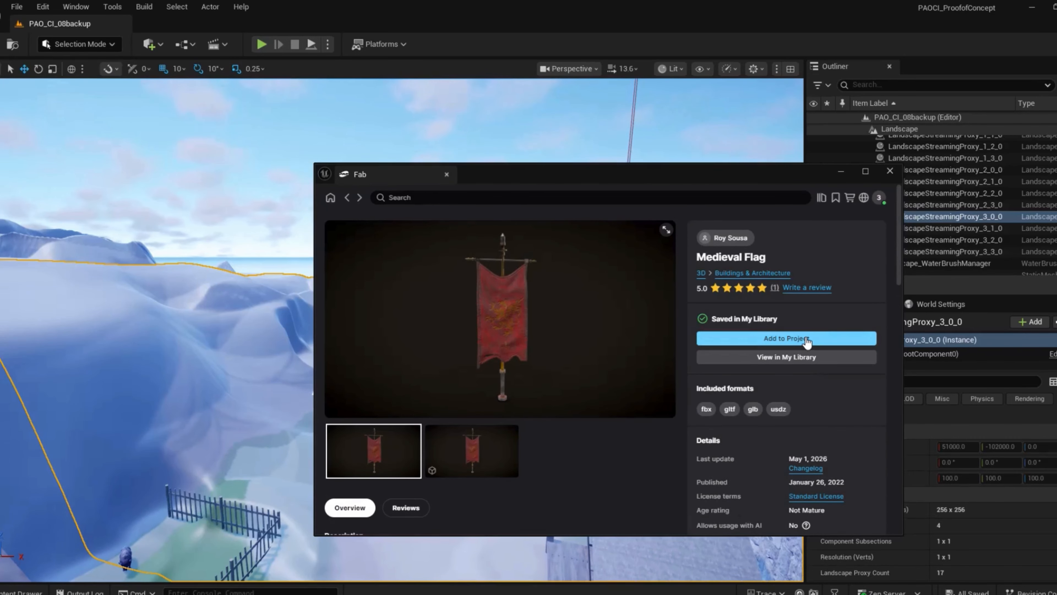
pyautogui.click(807, 341)
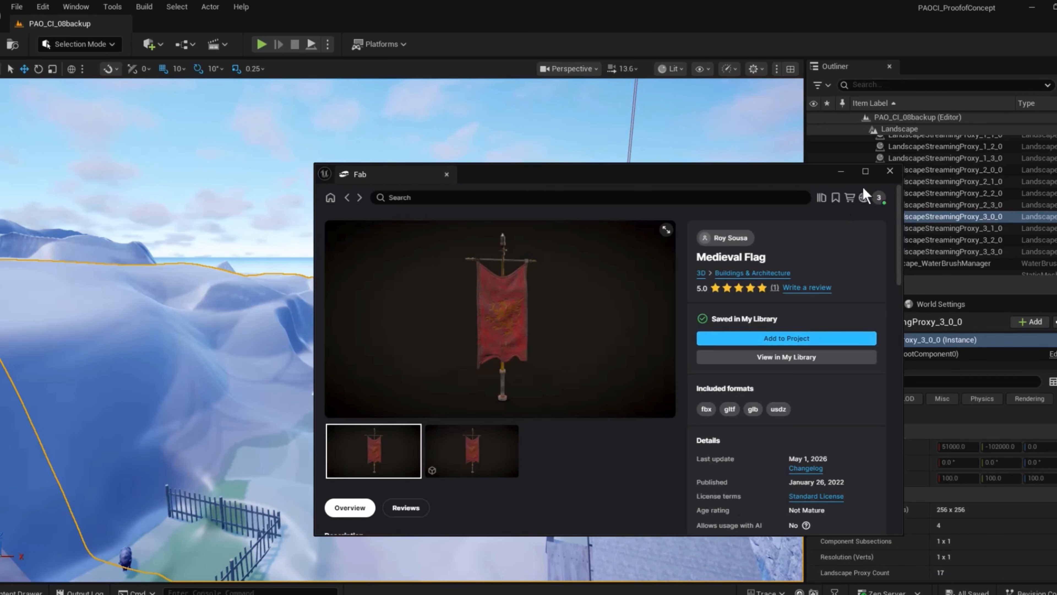
pyautogui.click(881, 171)
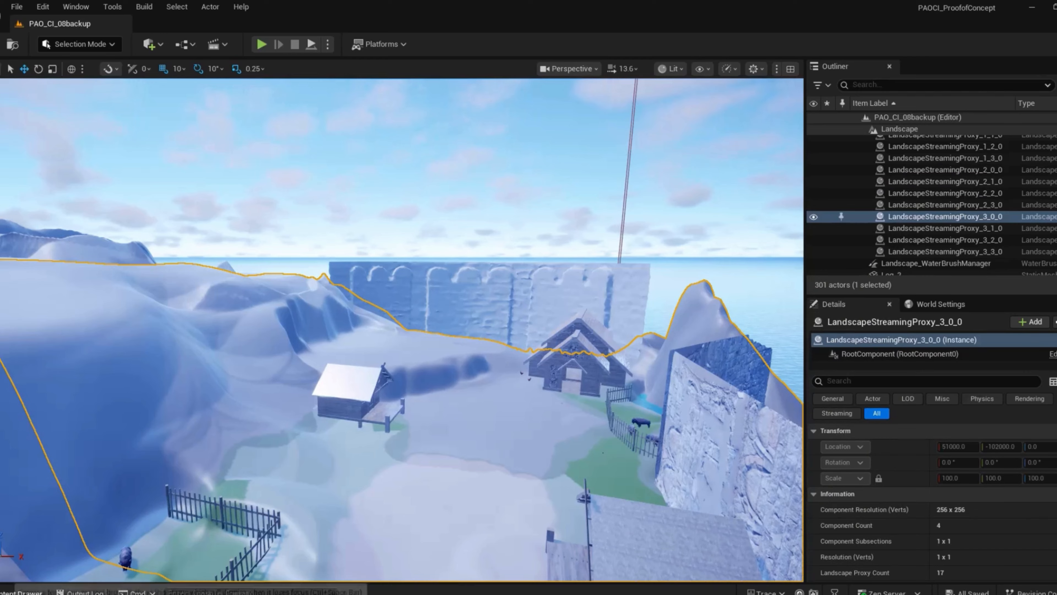
# - Search the project's Content folder for medieval and look through the matching assets for the flag
pyautogui.click(25, 591)
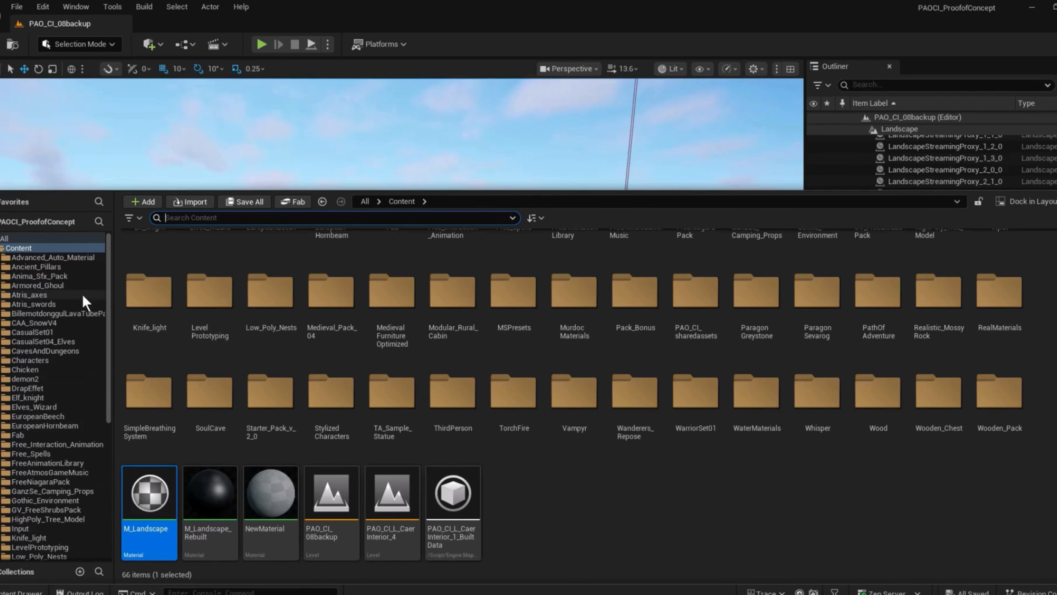
pyautogui.write('m')
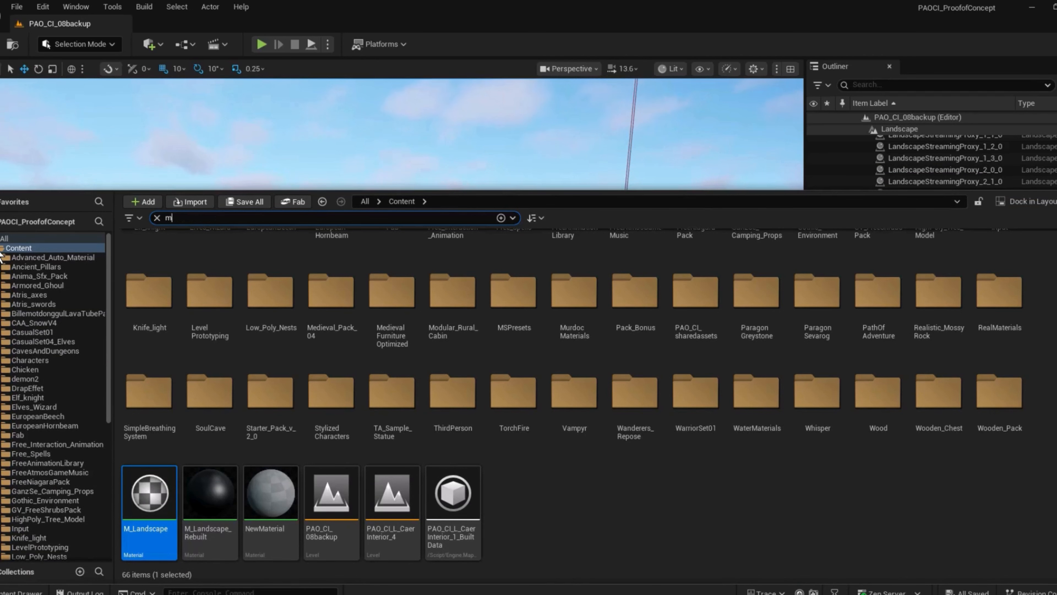
pyautogui.write('edi')
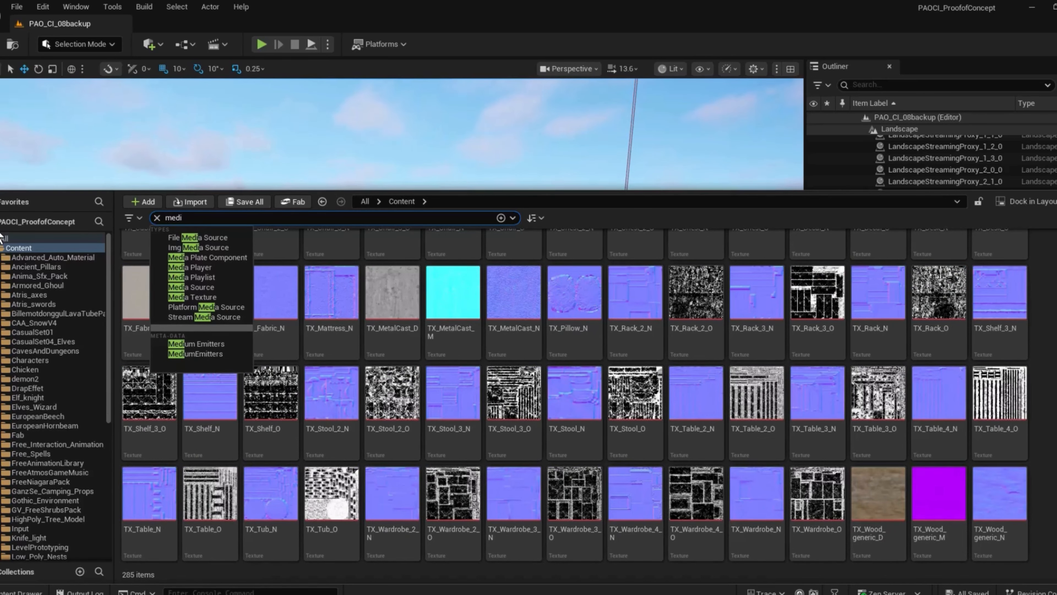
pyautogui.write('ev')
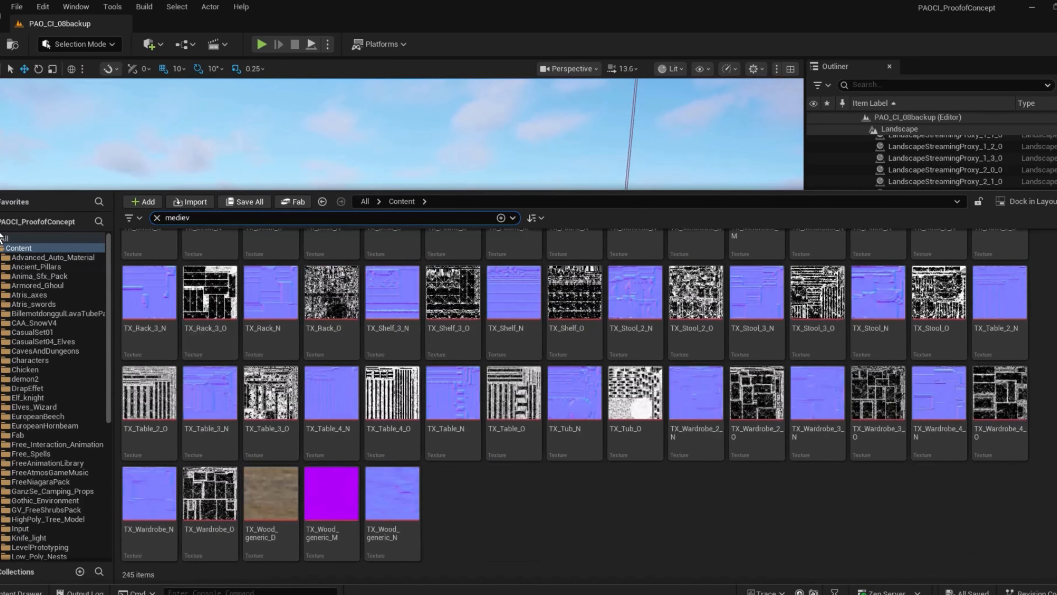
pyautogui.write('al')
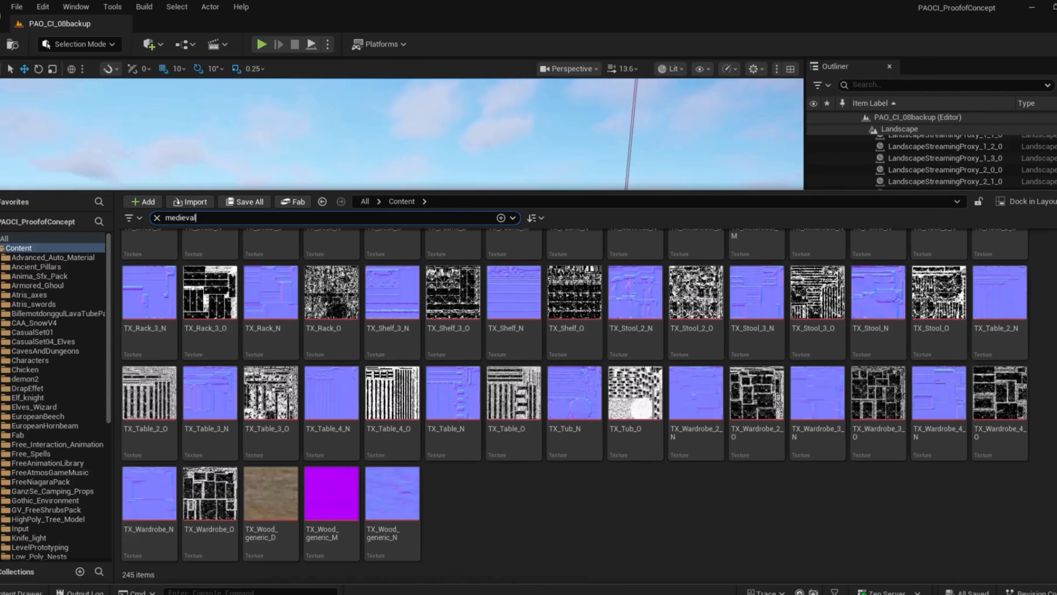
pyautogui.scroll(5, 791, 552)
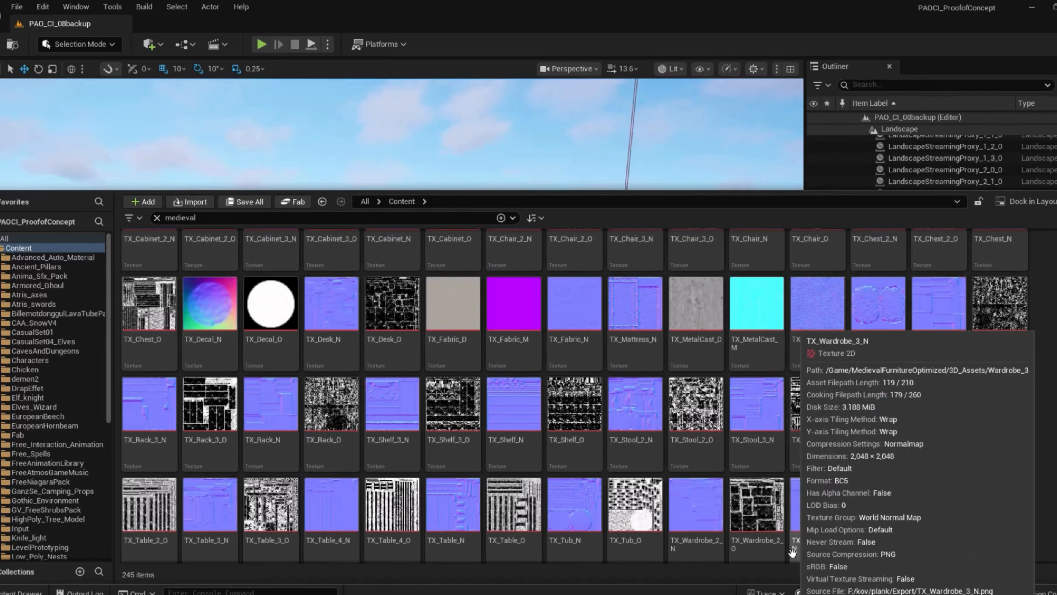
pyautogui.scroll(6, 792, 552)
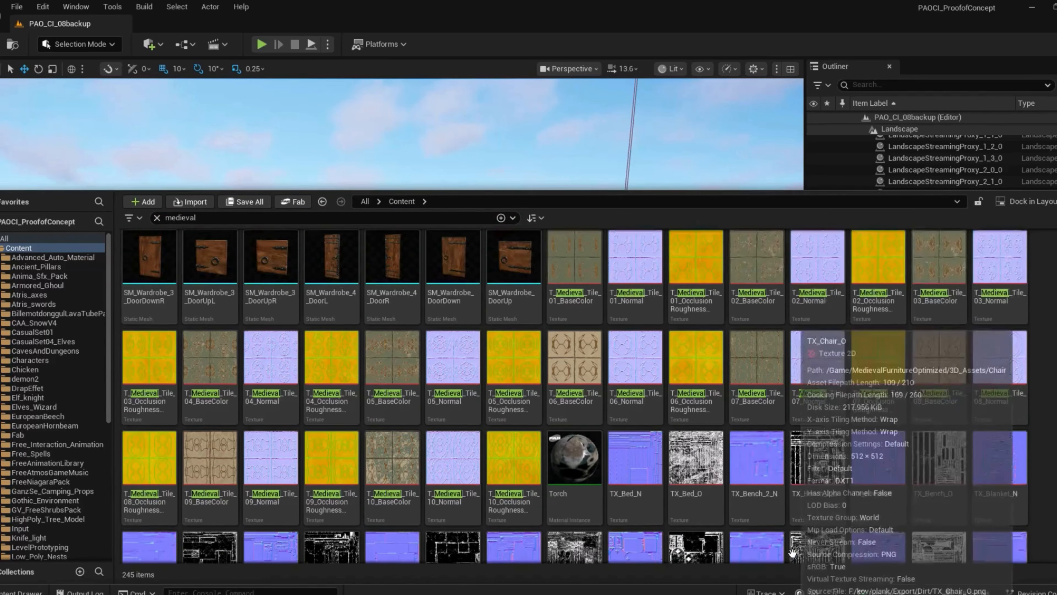
pyautogui.scroll(2, 792, 552)
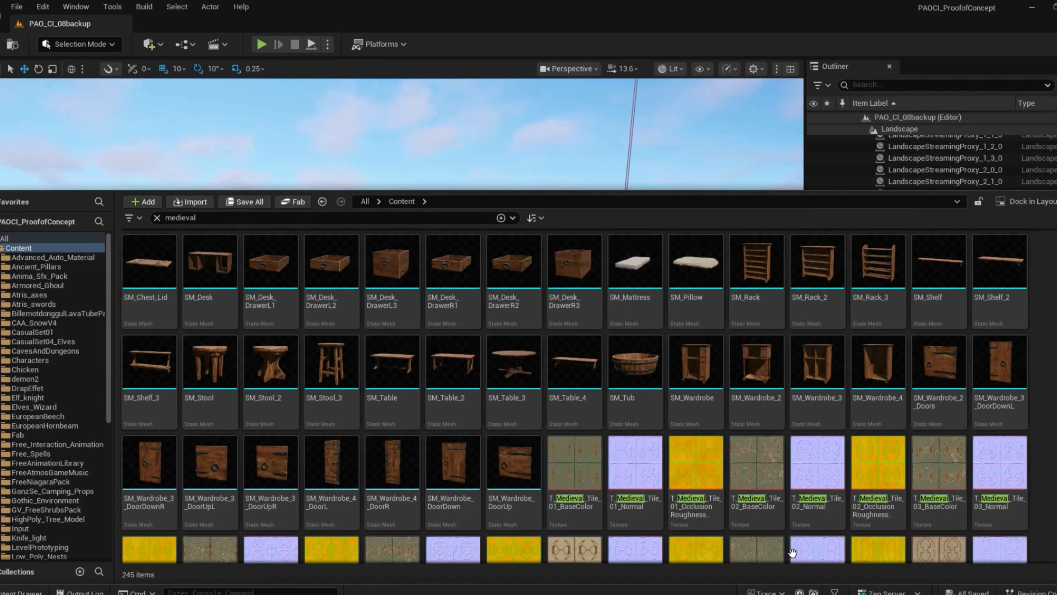
pyautogui.scroll(4, 792, 552)
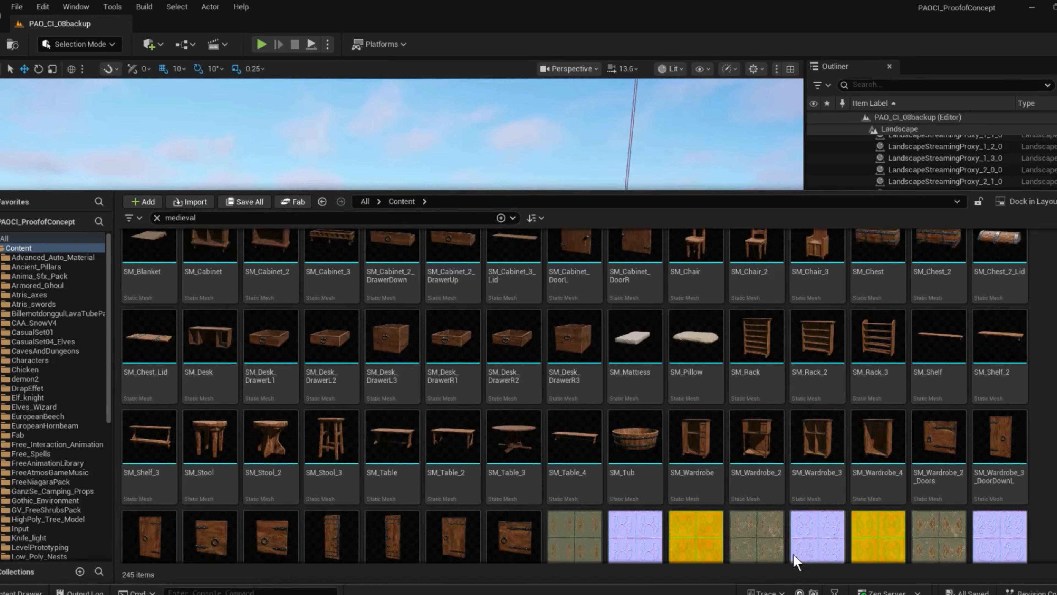
pyautogui.scroll(4, 791, 552)
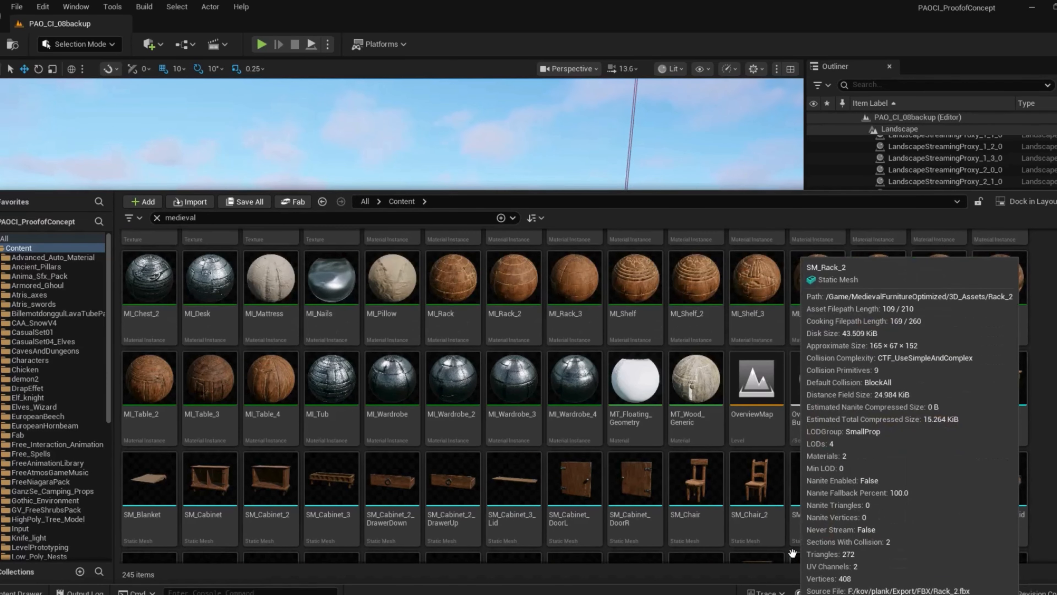
pyautogui.scroll(6, 792, 552)
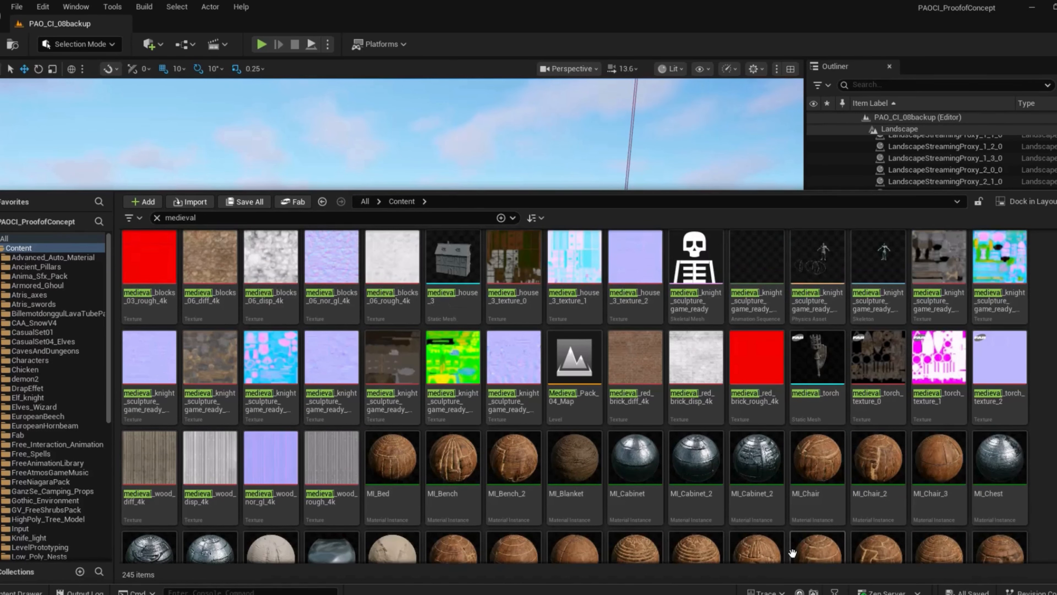
pyautogui.scroll(2, 792, 552)
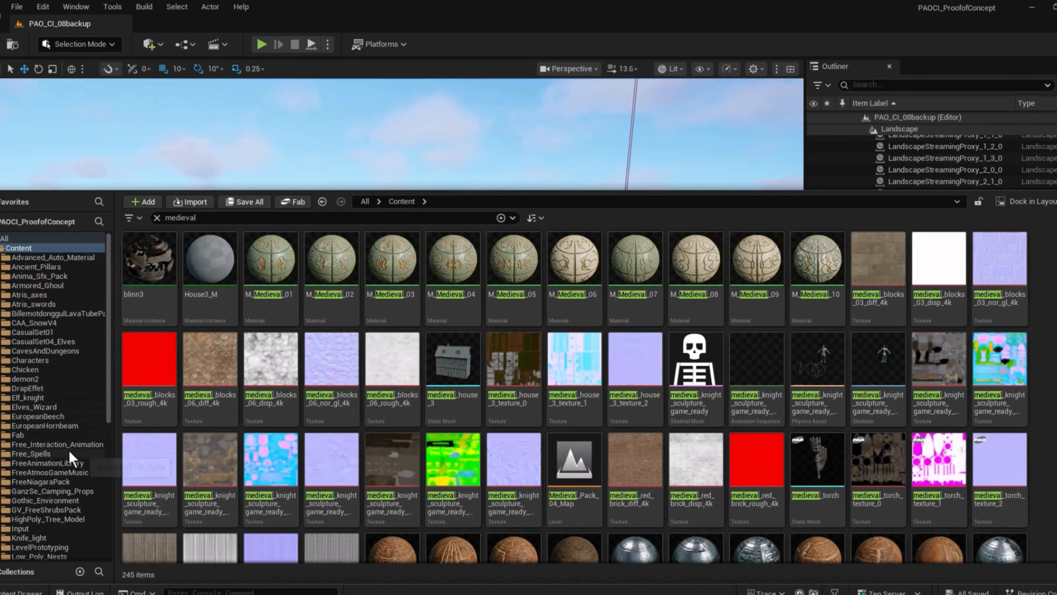
# - Search the Content folder for flag instead, review the matches and clear the search
pyautogui.click(157, 219)
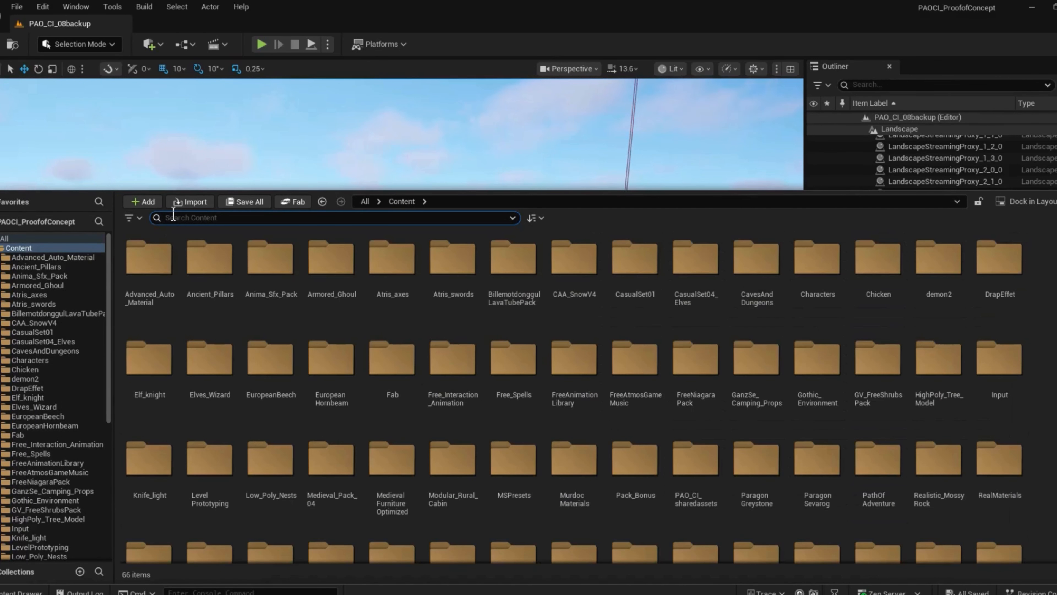
pyautogui.write('flag')
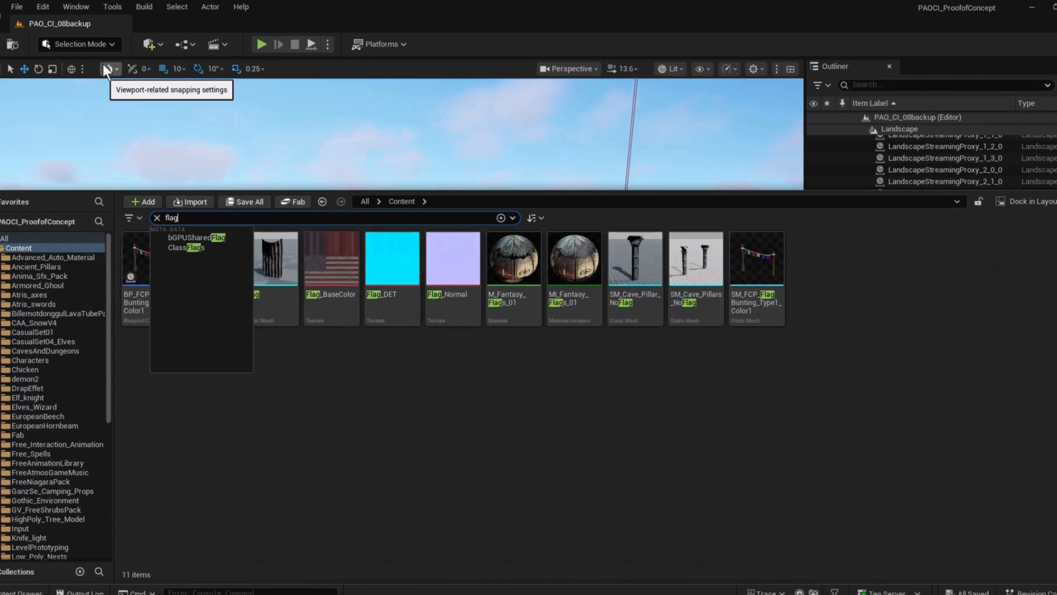
pyautogui.click(533, 512)
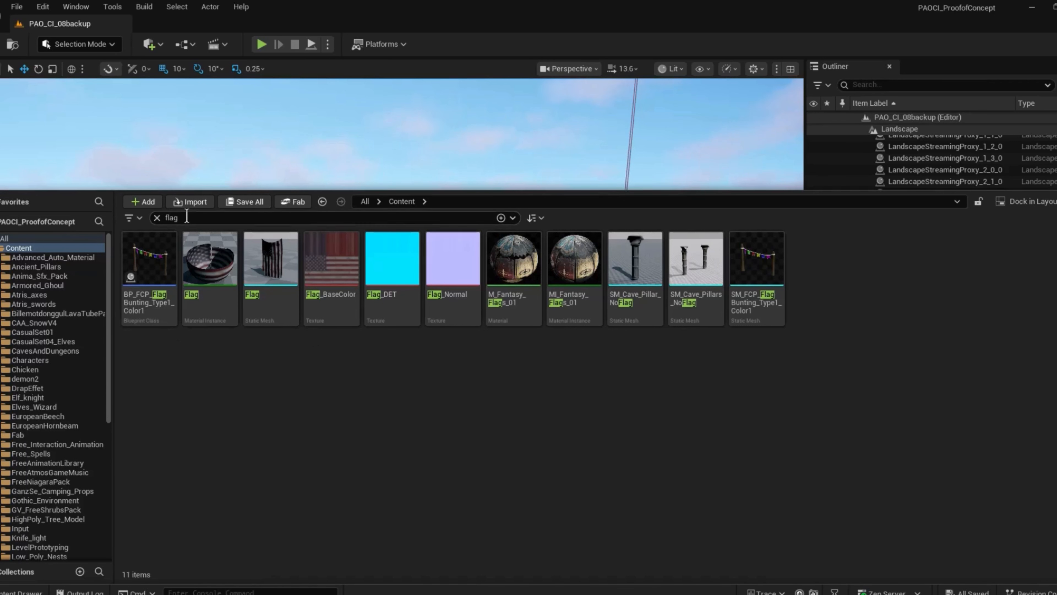
pyautogui.click(157, 218)
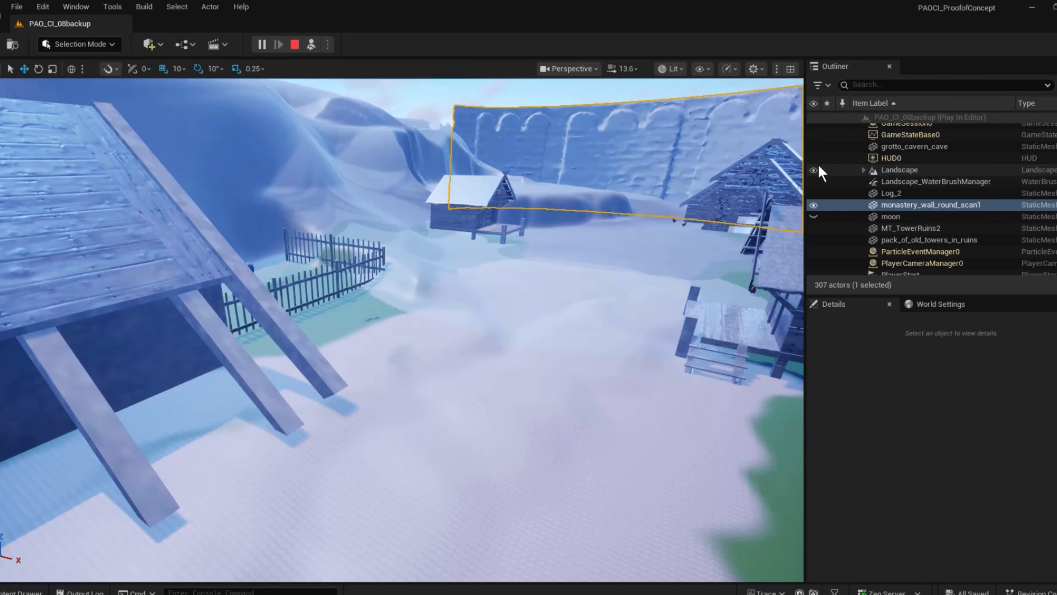
# - Examine the collision geometry around the village and the floating character in the running level, and search the level's actors for player
pyautogui.click(815, 169)
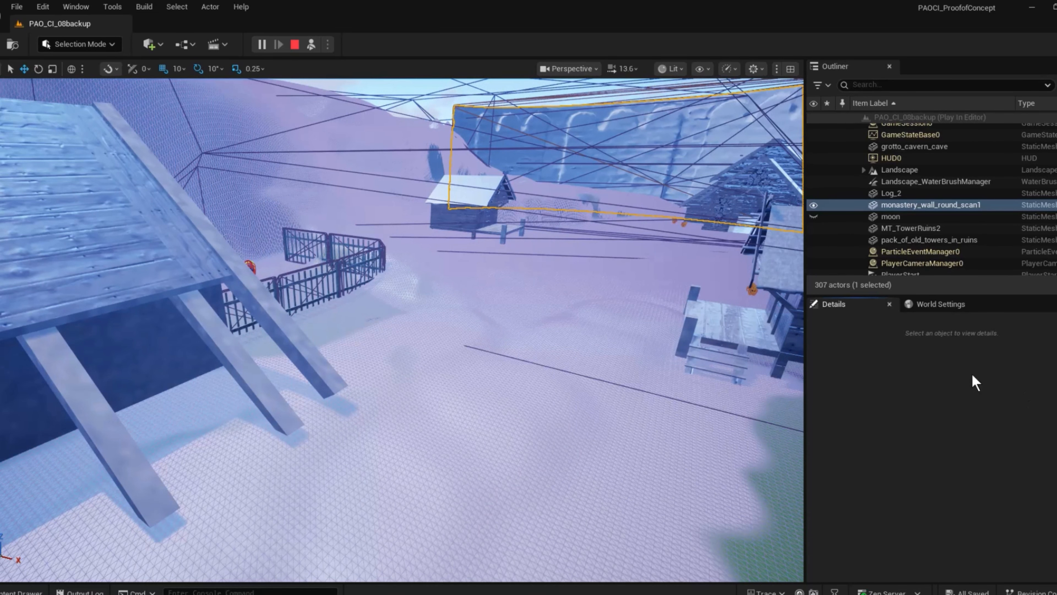
pyautogui.moveTo(649, 428); pyautogui.dragTo(708, 284, button='right')
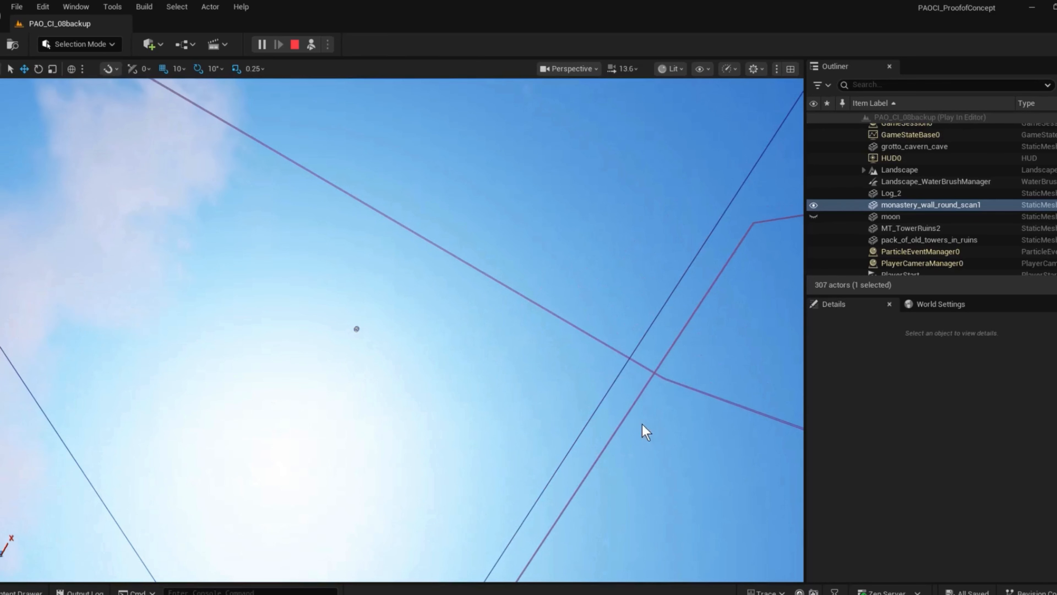
pyautogui.press('w')
pyautogui.moveTo(160, 345); pyautogui.dragTo(186, 361, button='right')
pyautogui.press('a')
pyautogui.press('w')
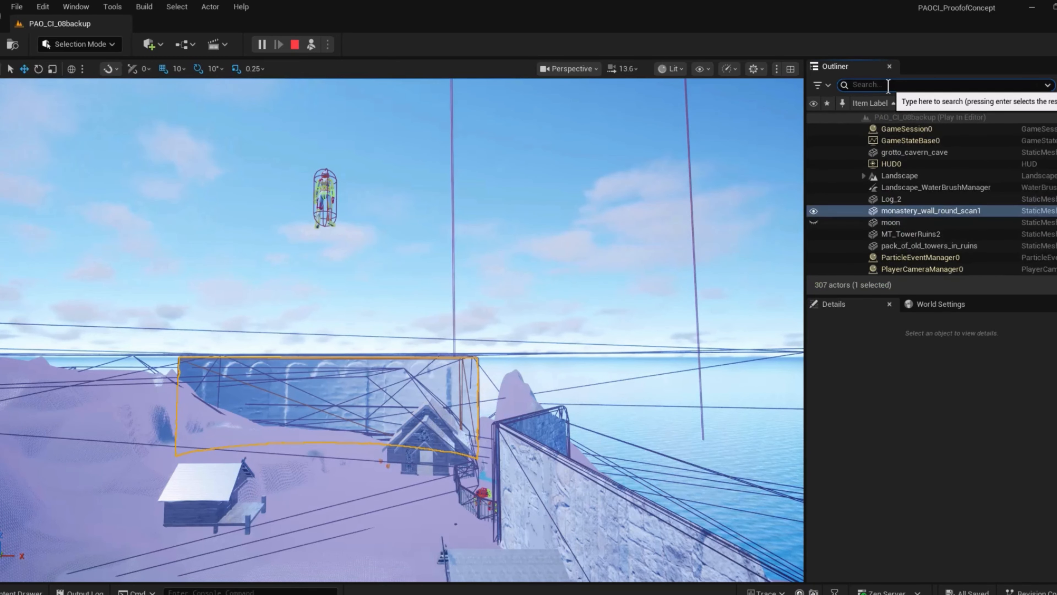
pyautogui.write('player')
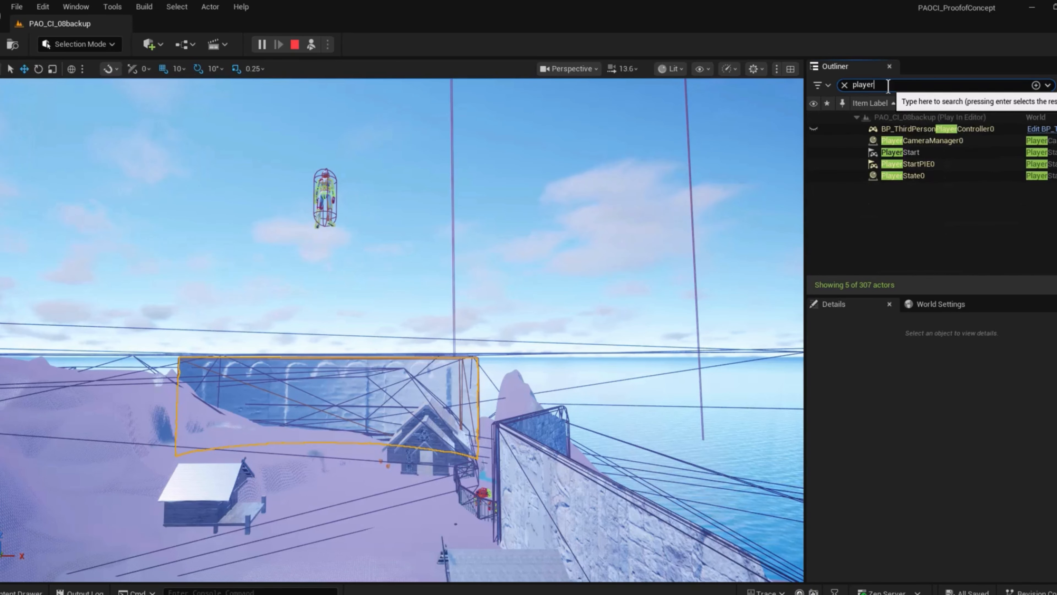
# - Select the PlayerStart actor among the actors of the running level
pyautogui.click(925, 152)
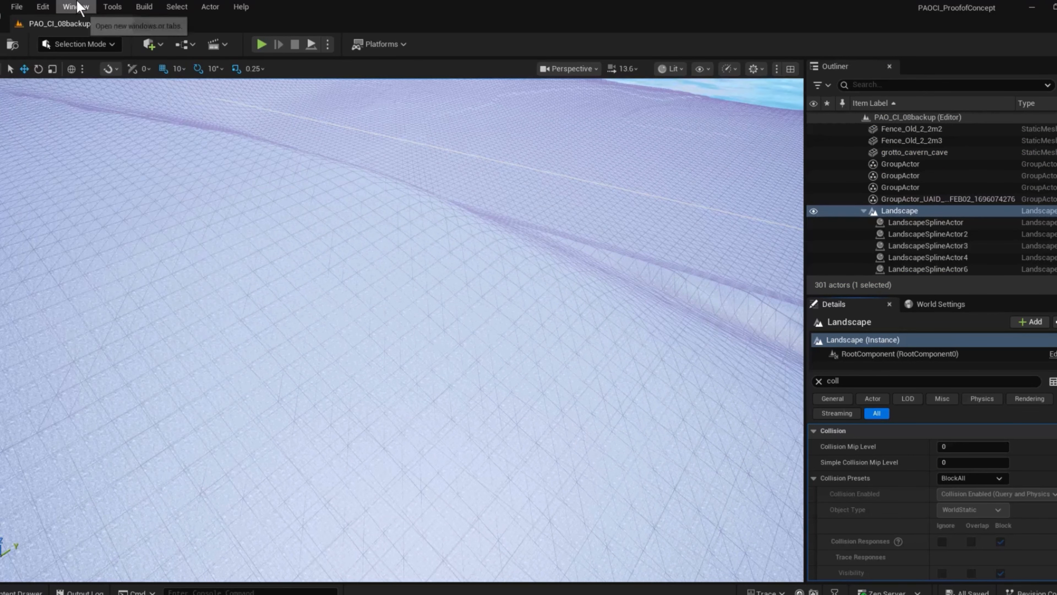
# - Read the full M_Landscape load error in the Message Log, clear the Load Errors list and close the log
pyautogui.click(75, 7)
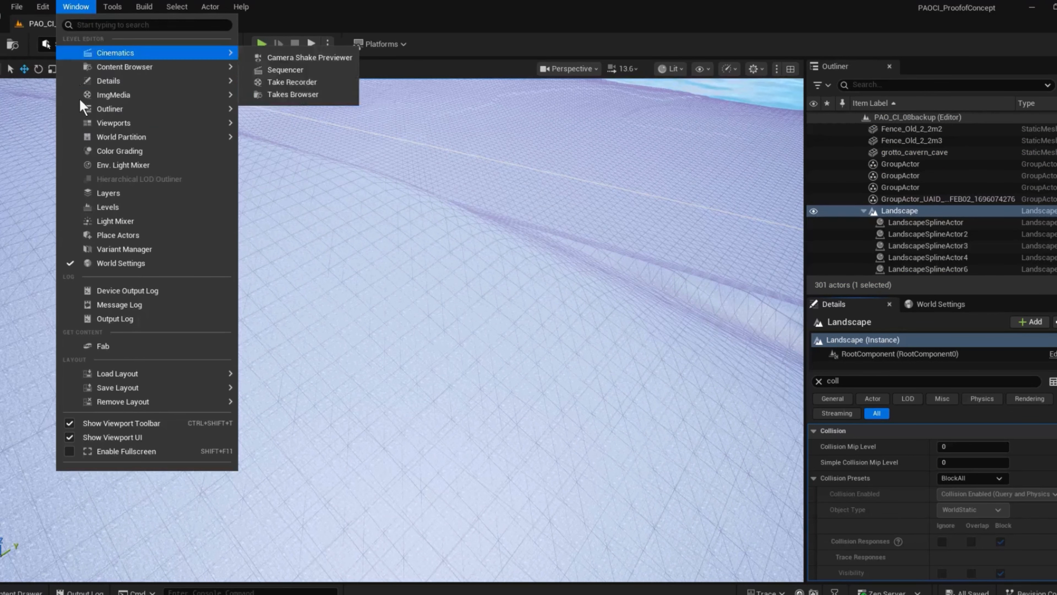
pyautogui.click(109, 305)
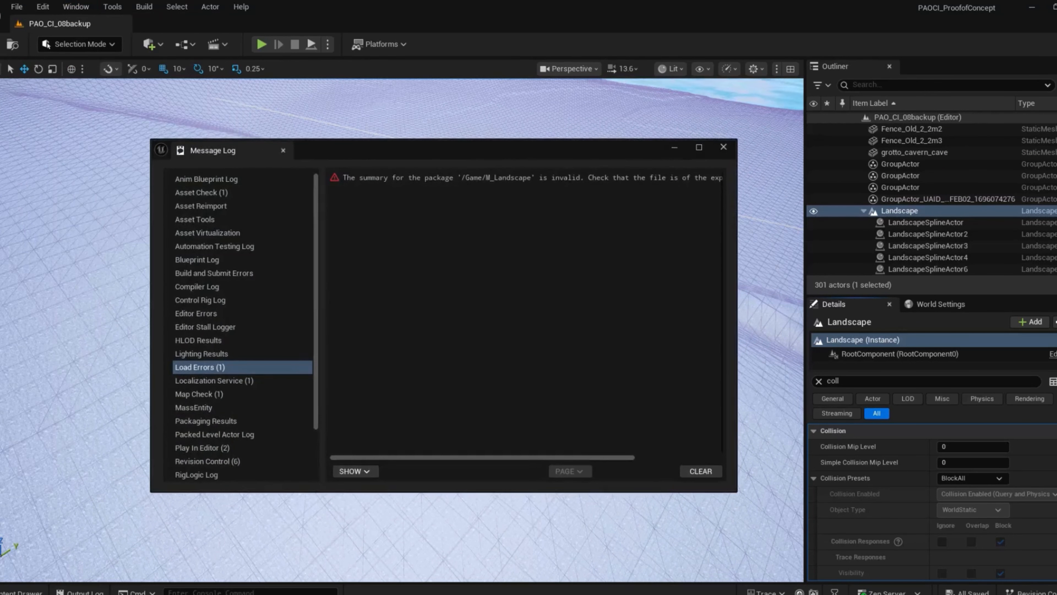
pyautogui.click(396, 179)
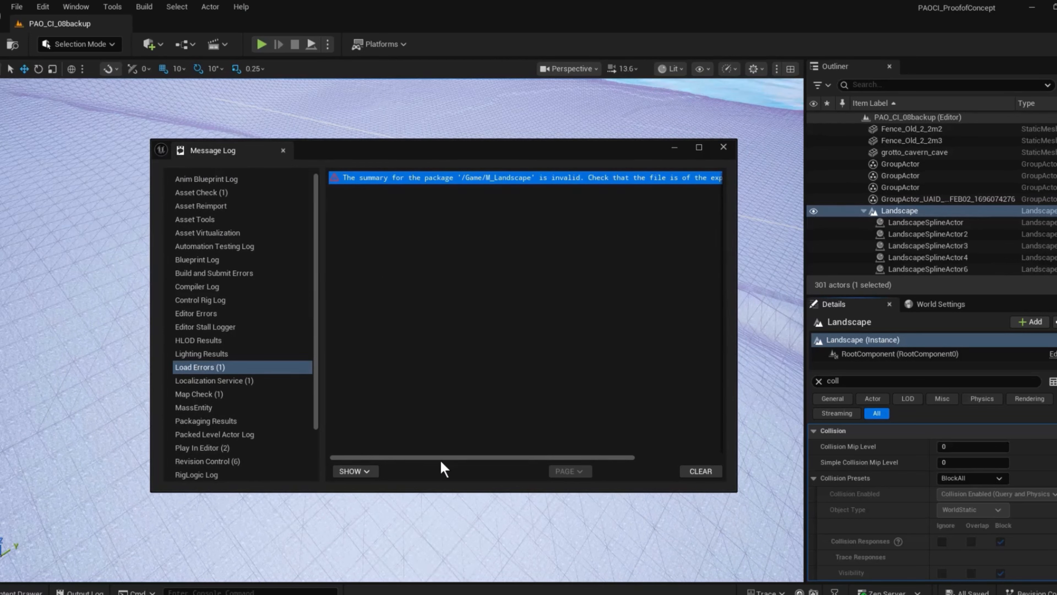
pyautogui.moveTo(464, 457); pyautogui.dragTo(578, 465)
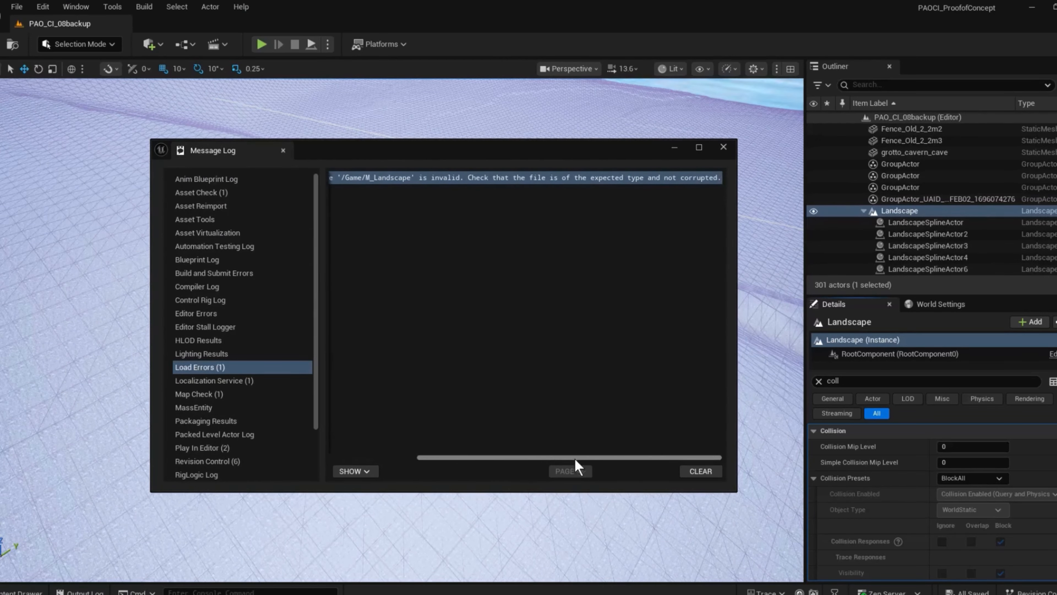
pyautogui.click(702, 472)
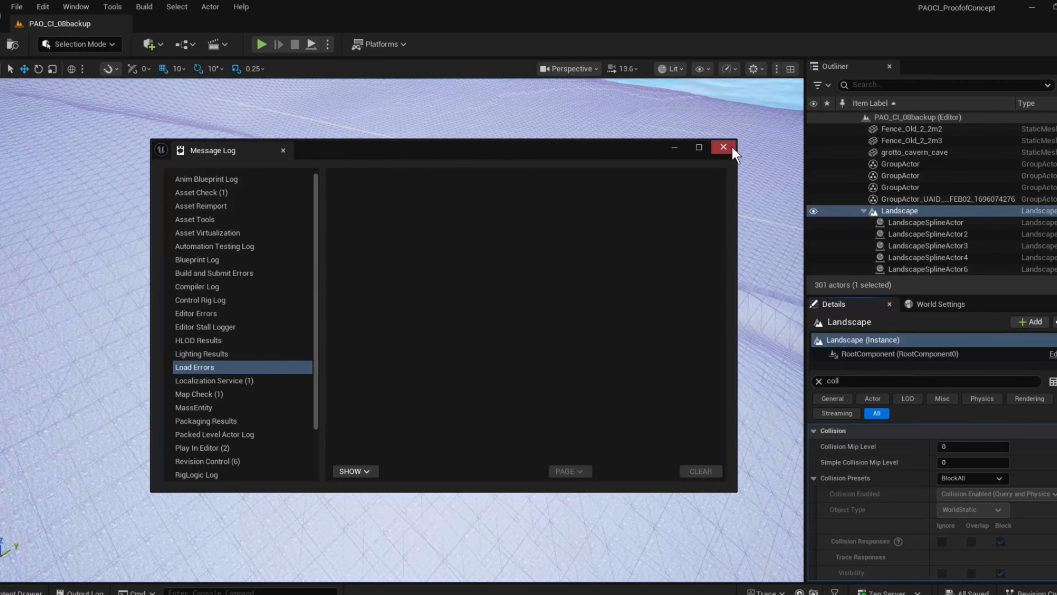
pyautogui.click(723, 146)
# - Delete the old M_Landscape material from the project's Content folder and confirm its removal
pyautogui.hotkey('ctrl', 'space')
pyautogui.scroll(-5, 196, 383)
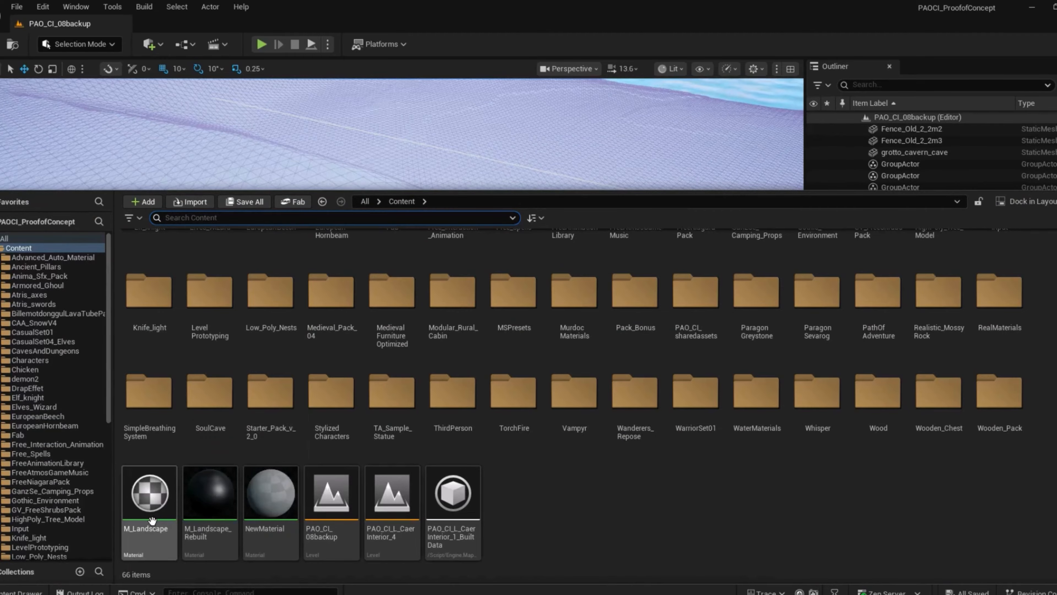
pyautogui.rightClick(156, 487)
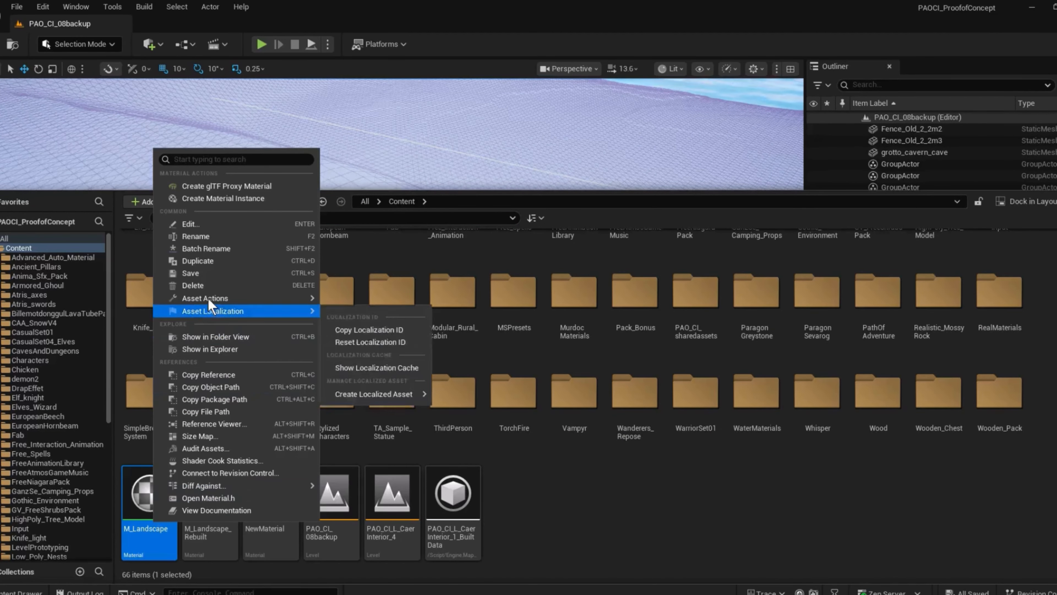
pyautogui.click(196, 285)
pyautogui.click(718, 435)
pyautogui.click(718, 536)
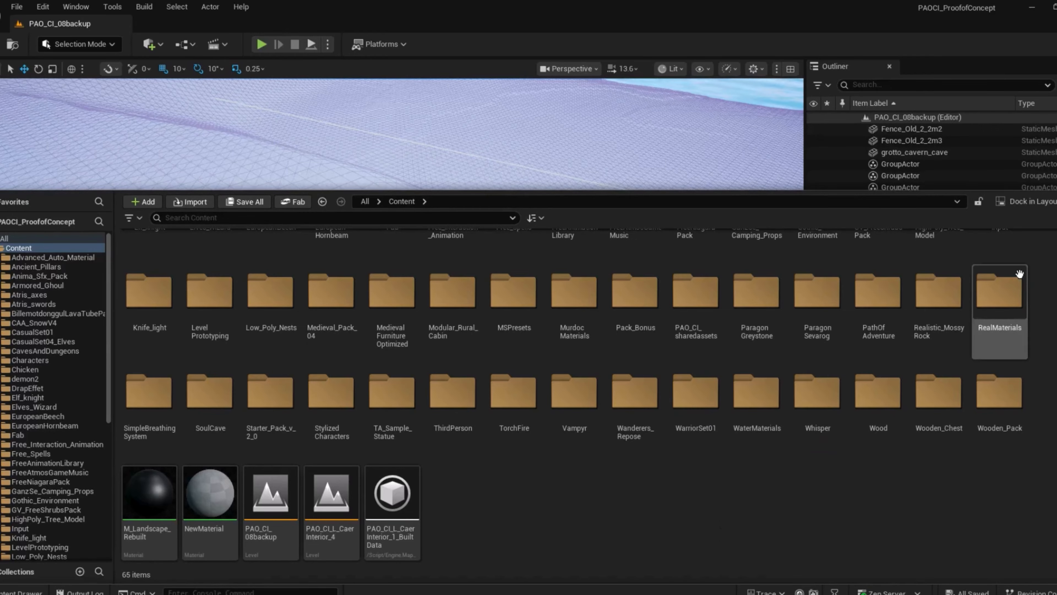
# - Return to the level viewport and save all modified files of the project
pyautogui.click(68, 149)
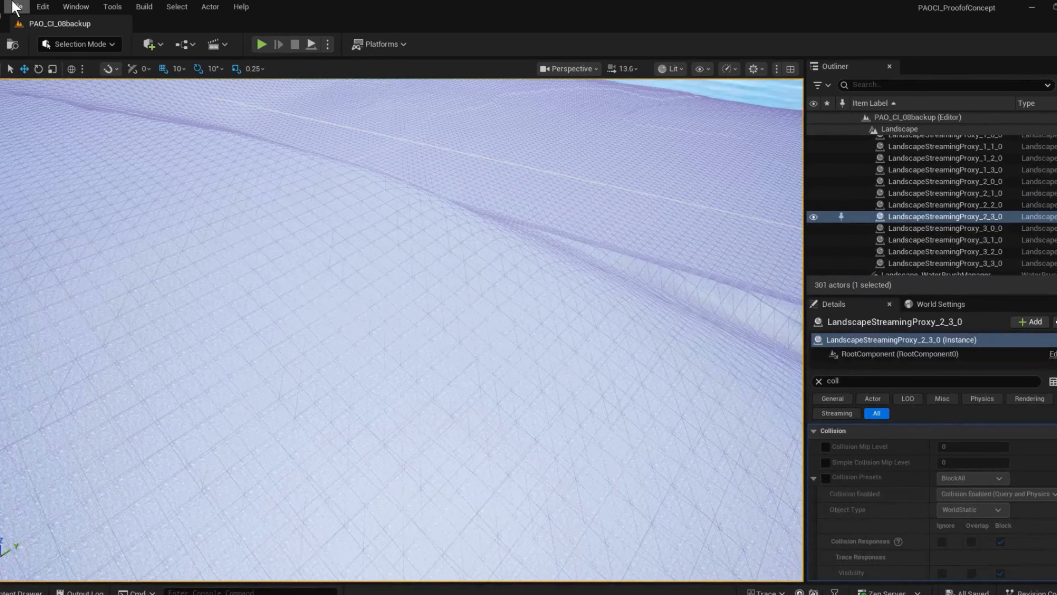
pyautogui.click(17, 7)
pyautogui.click(32, 167)
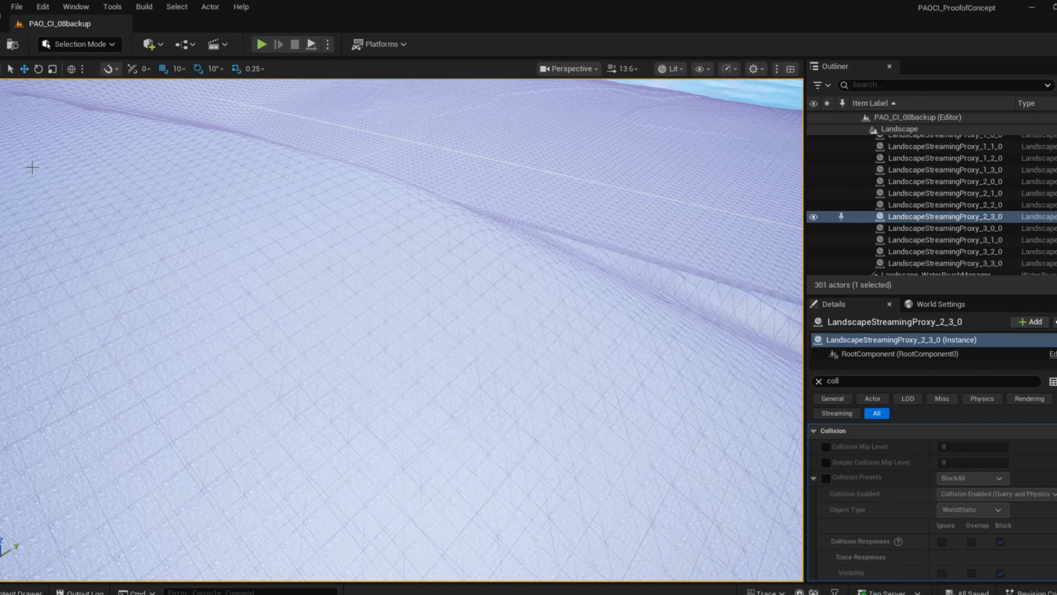
# - Check the Message Log for the M_Landscape load error again, read it in full, clear the Load Errors list and close the log
pyautogui.moveTo(332, 333); pyautogui.dragTo(649, 321, button='right')
pyautogui.moveTo(400, 329); pyautogui.dragTo(493, 283, button='right')
pyautogui.press('e')
pyautogui.moveTo(493, 408); pyautogui.dragTo(493, 449, button='right')
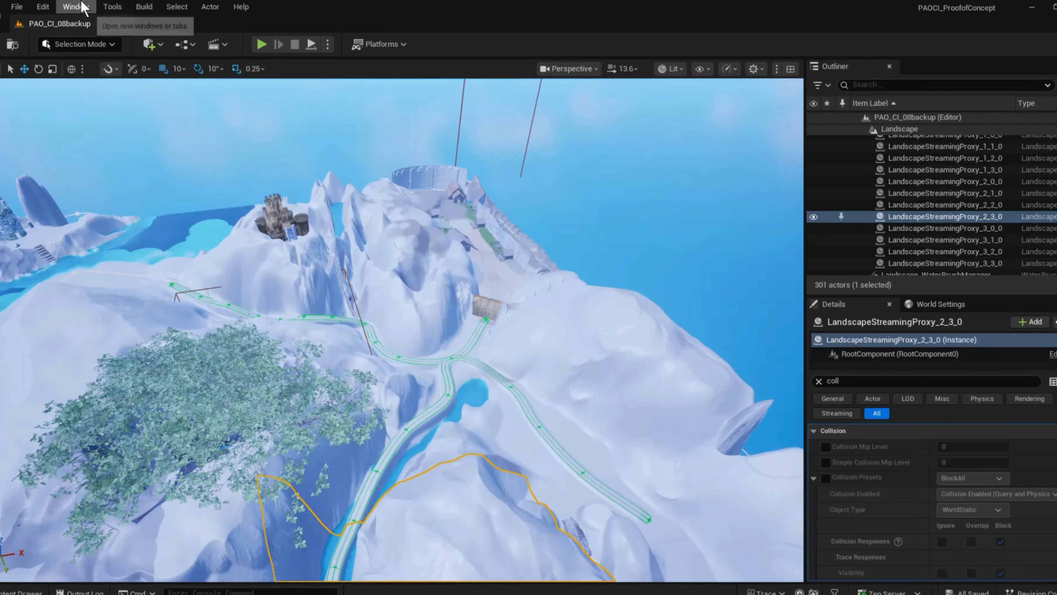
pyautogui.click(75, 6)
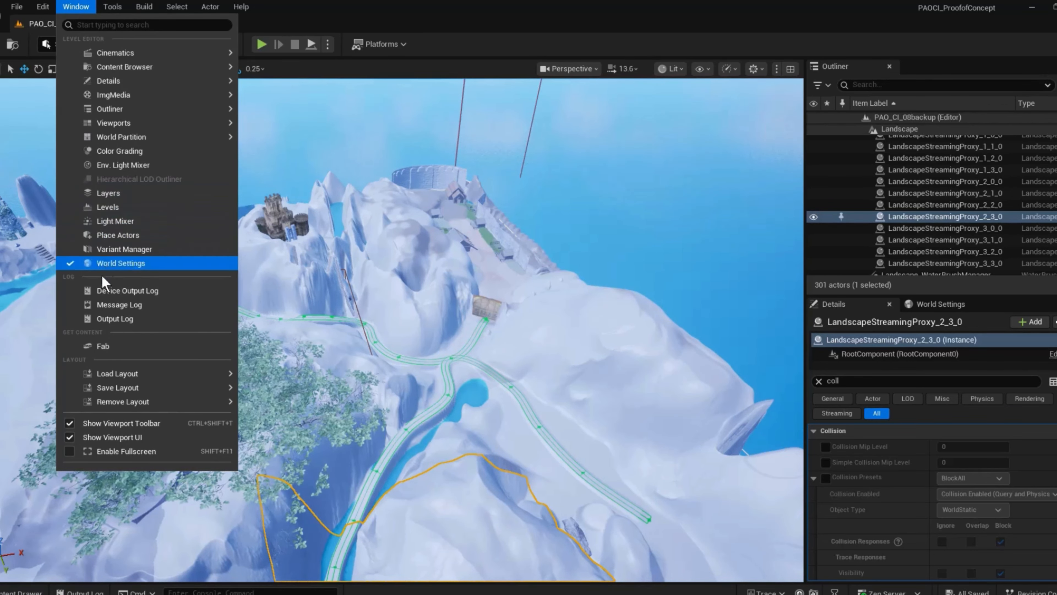
pyautogui.click(103, 304)
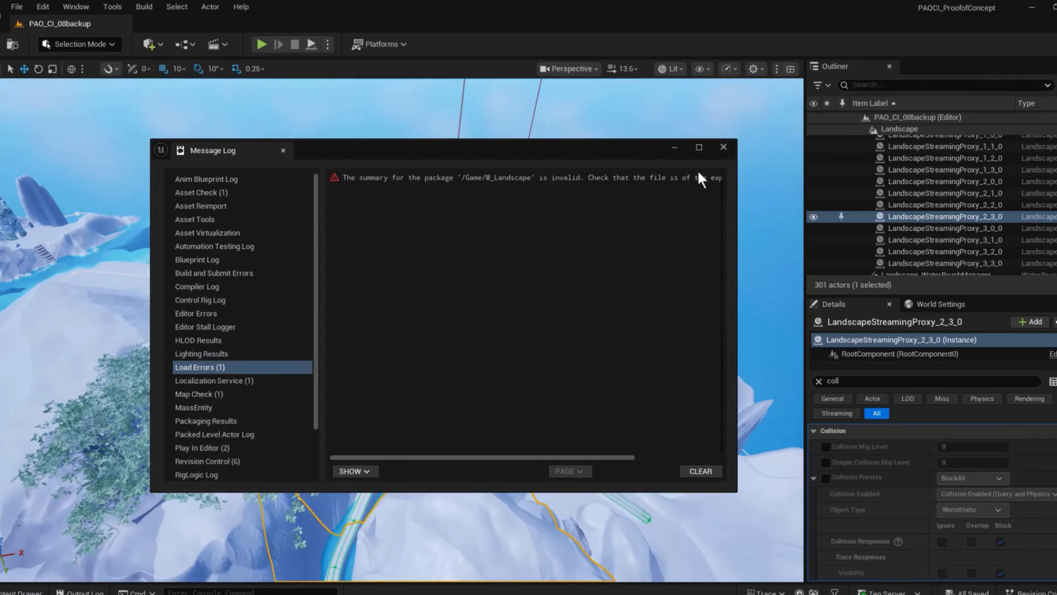
pyautogui.click(684, 179)
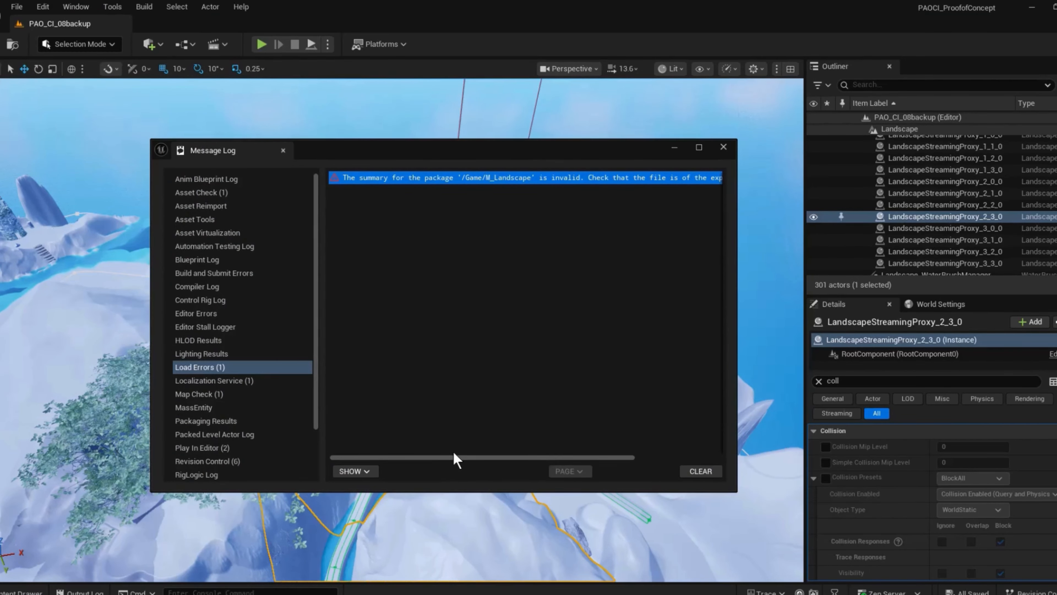
pyautogui.moveTo(455, 458); pyautogui.dragTo(727, 490)
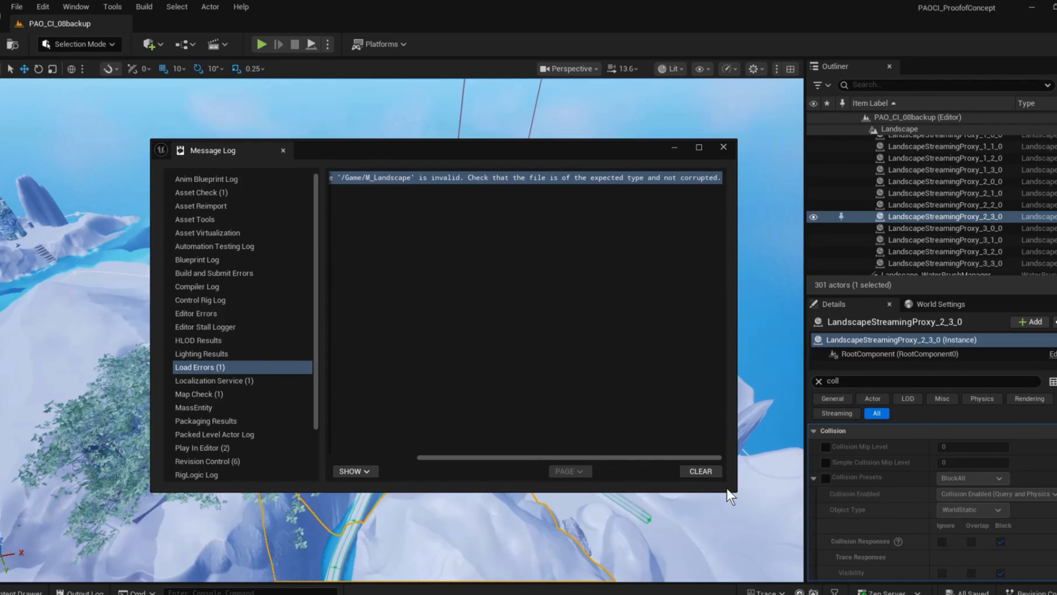
pyautogui.click(701, 471)
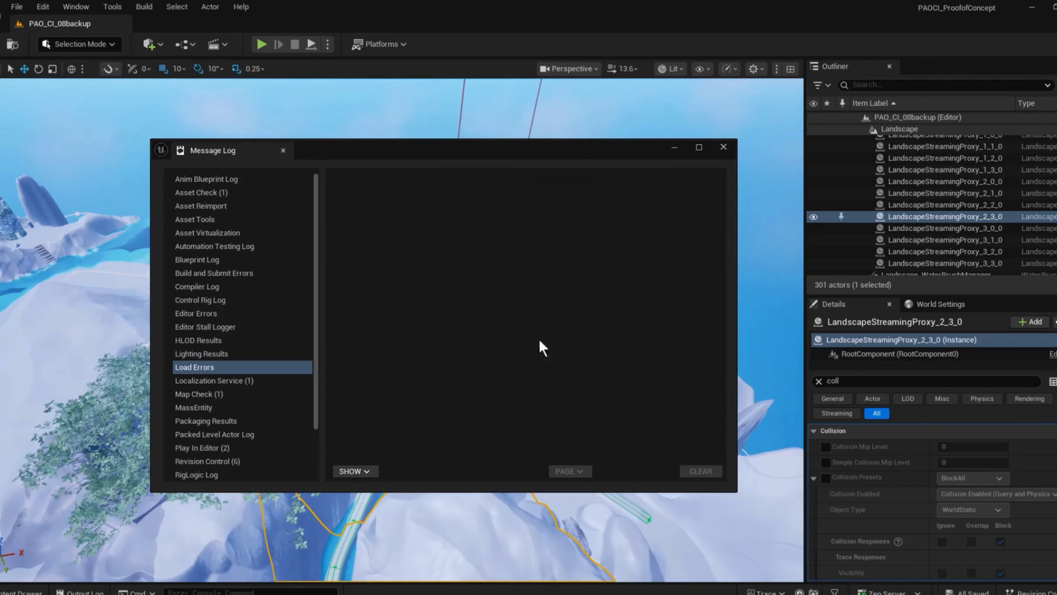
pyautogui.click(726, 147)
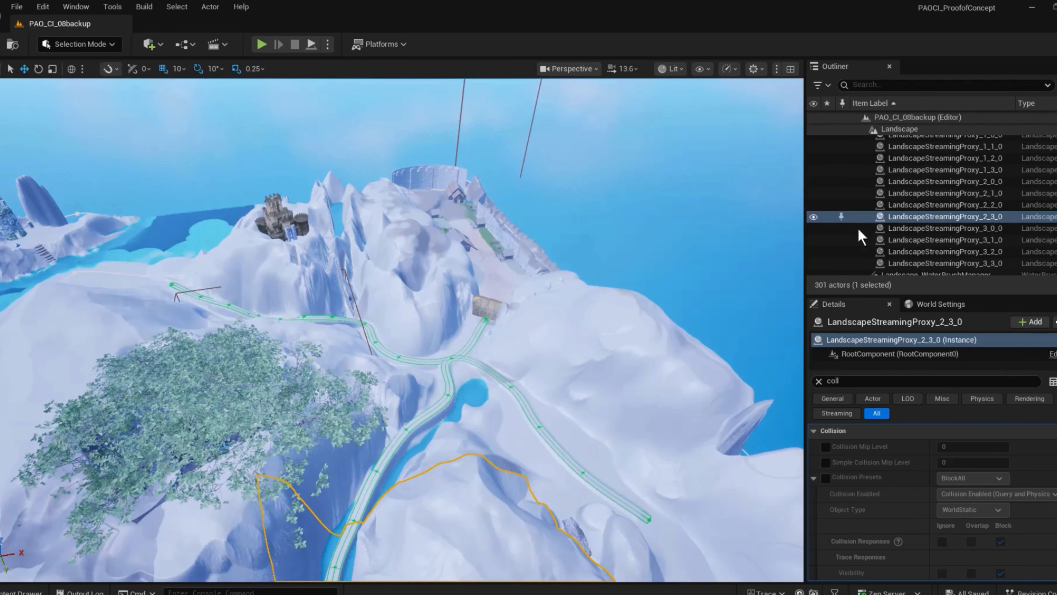
# - Save all project files with the Load Errors list cleared
pyautogui.click(17, 7)
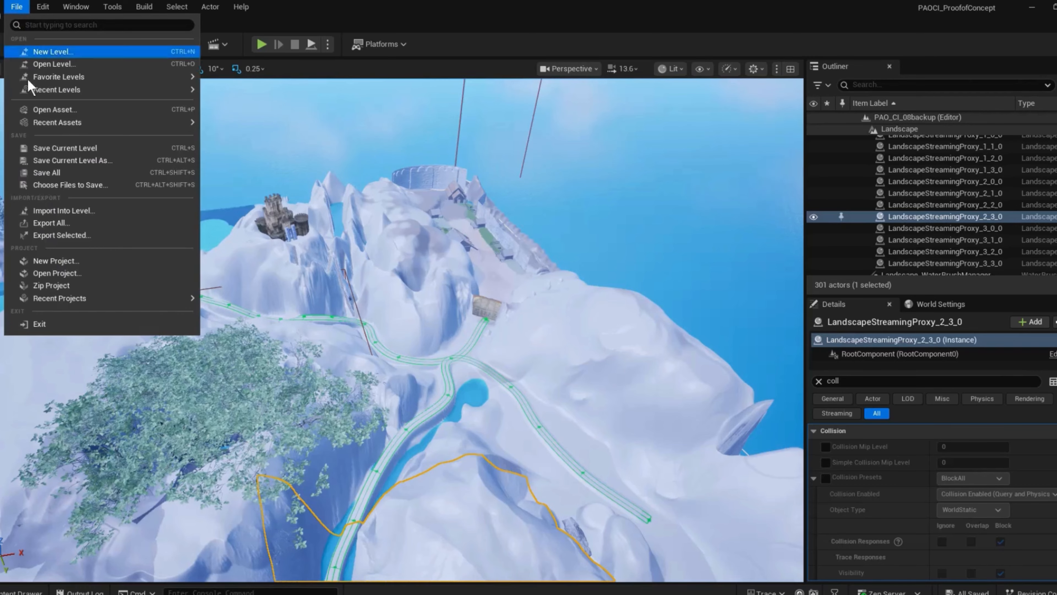
pyautogui.click(63, 174)
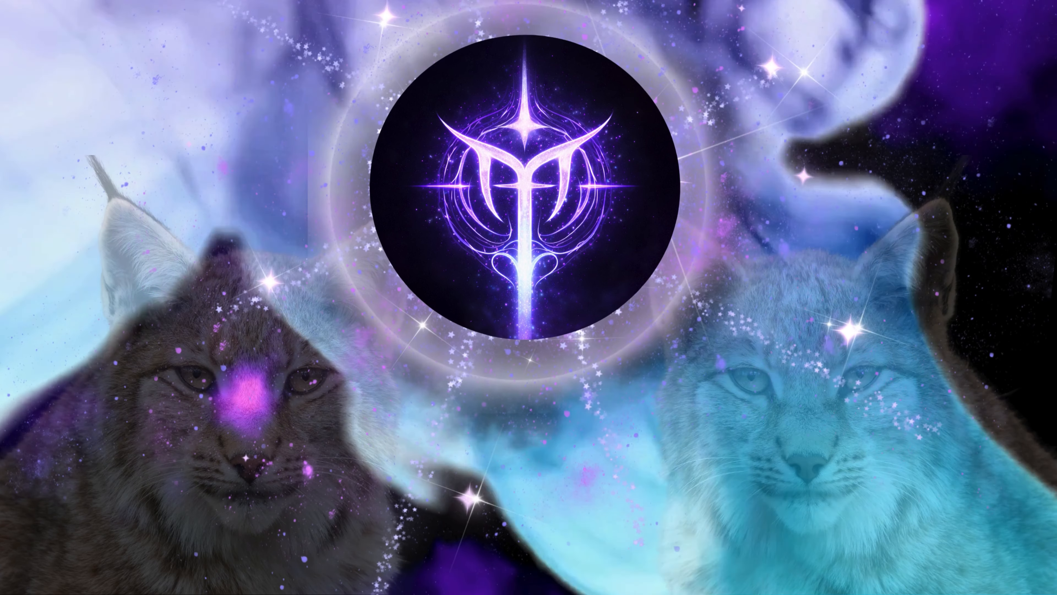